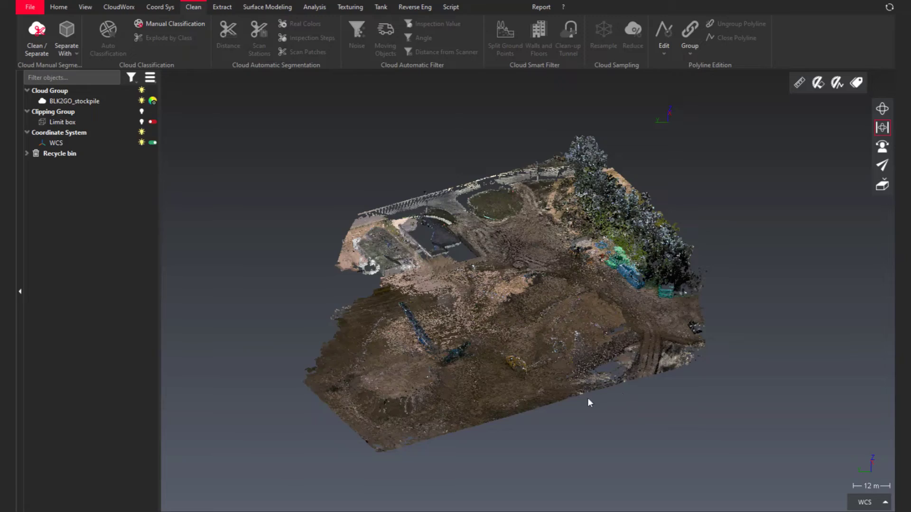
Step: Auto-classify the BLK2GO_stockpile cloud with the Default 2021-08-20 model, checking the preview before accepting the classes
drag(606, 409, 774, 404)
click(526, 361)
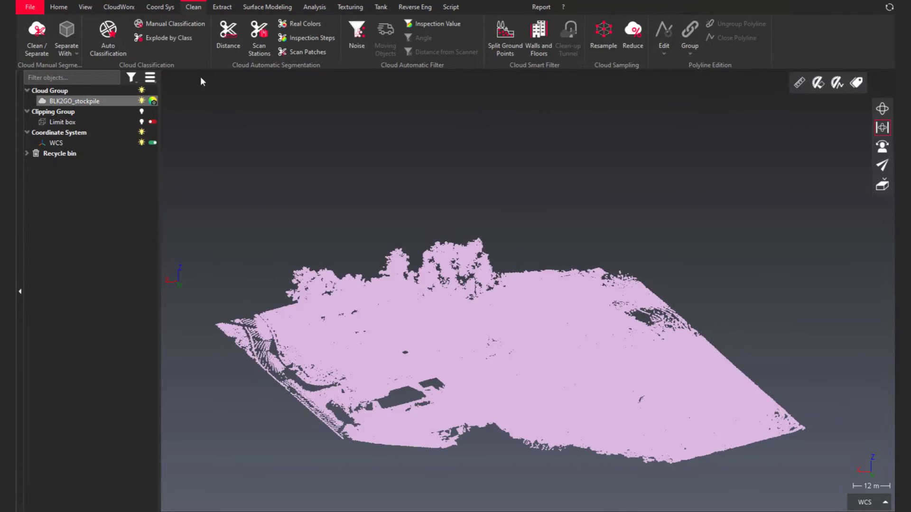
click(118, 36)
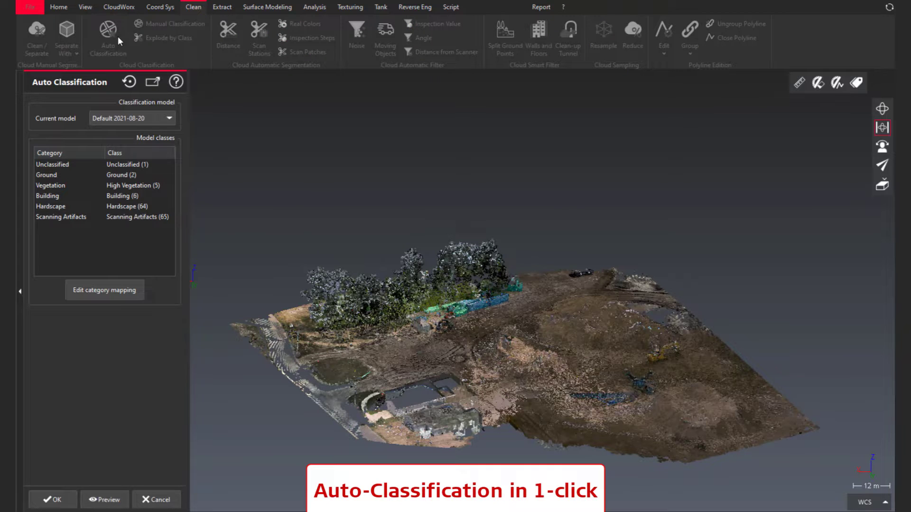
click(104, 499)
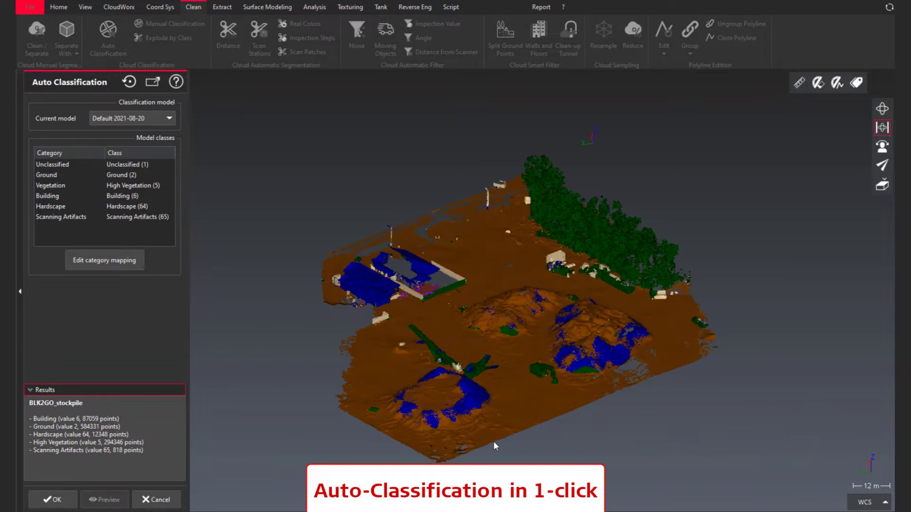
drag(454, 396, 413, 425)
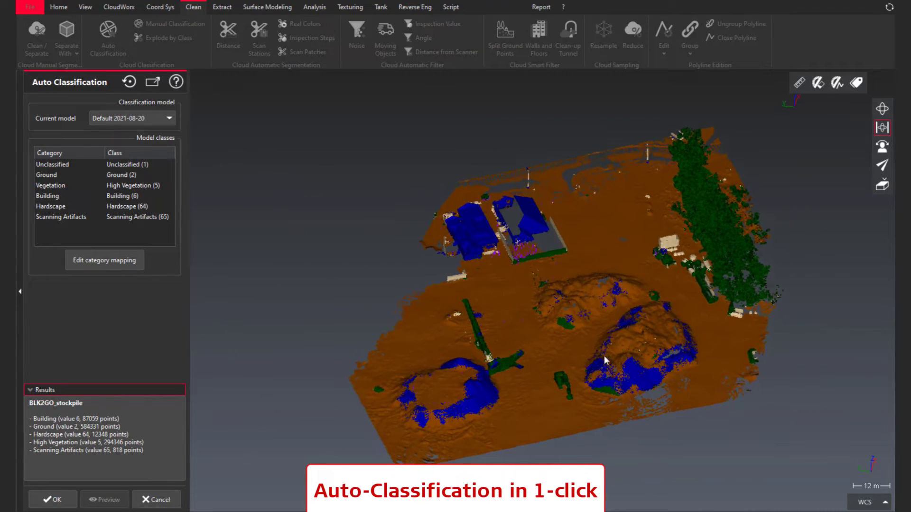
middle_drag(613, 355, 558, 342)
drag(559, 344, 552, 337)
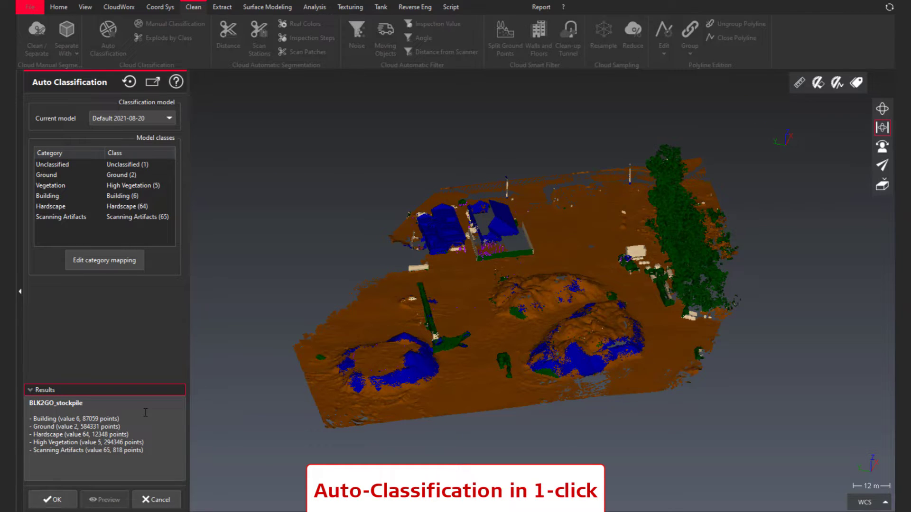
click(74, 498)
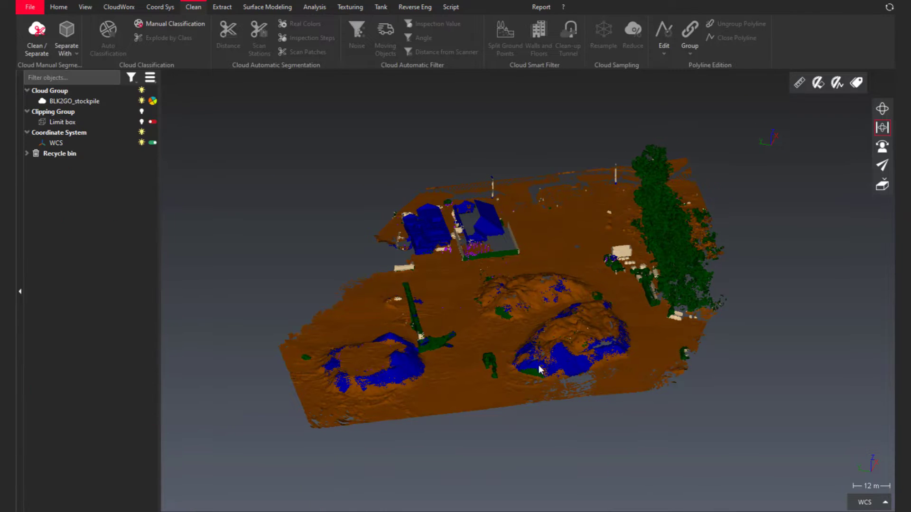
Step: Start manual classification of the stockpile cloud and reassign the ring-shaped pile beside the long-boom machine to Ground
drag(539, 365, 544, 411)
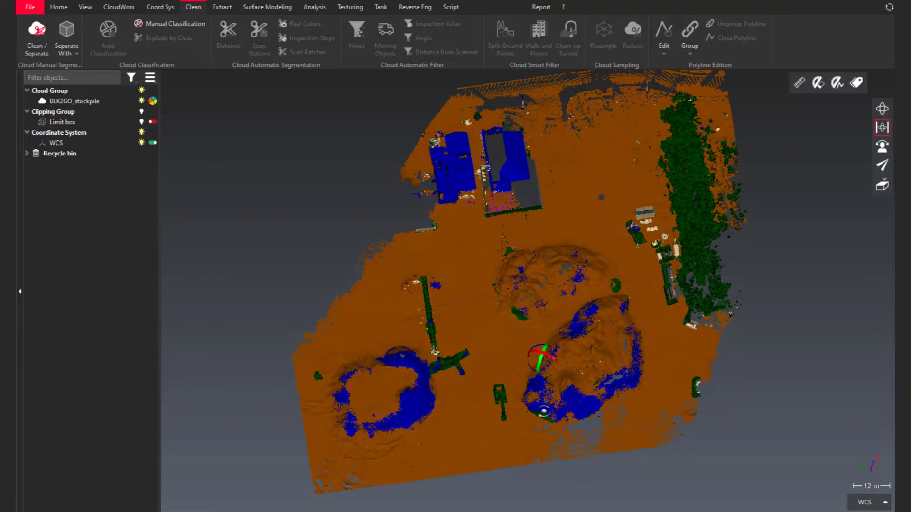
click(554, 364)
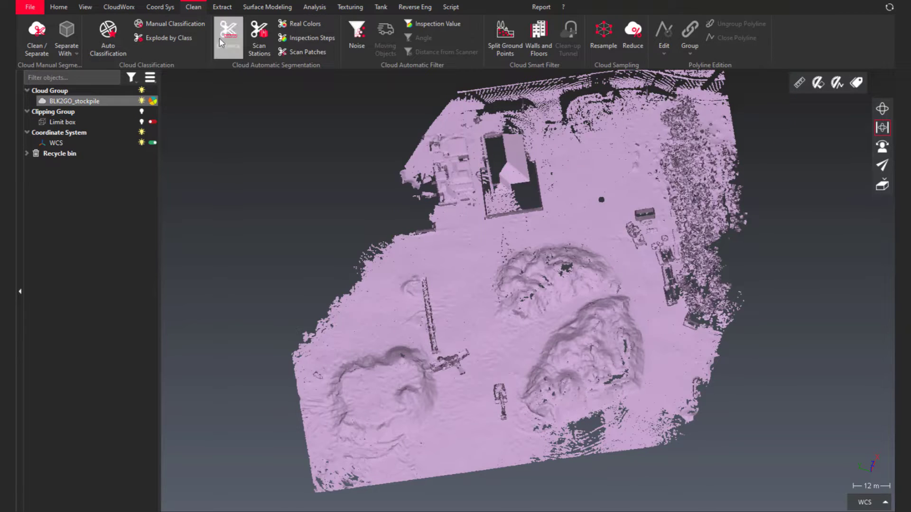
click(181, 28)
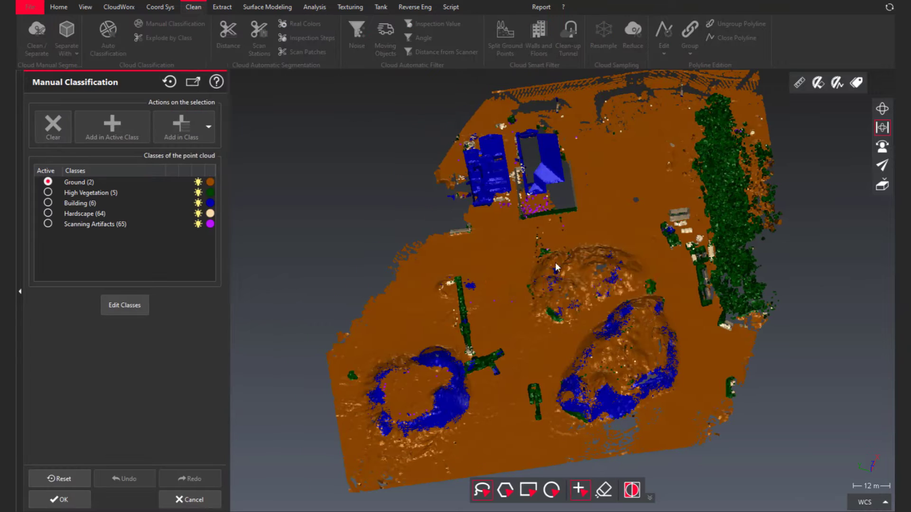
scroll(446, 378, up, 3)
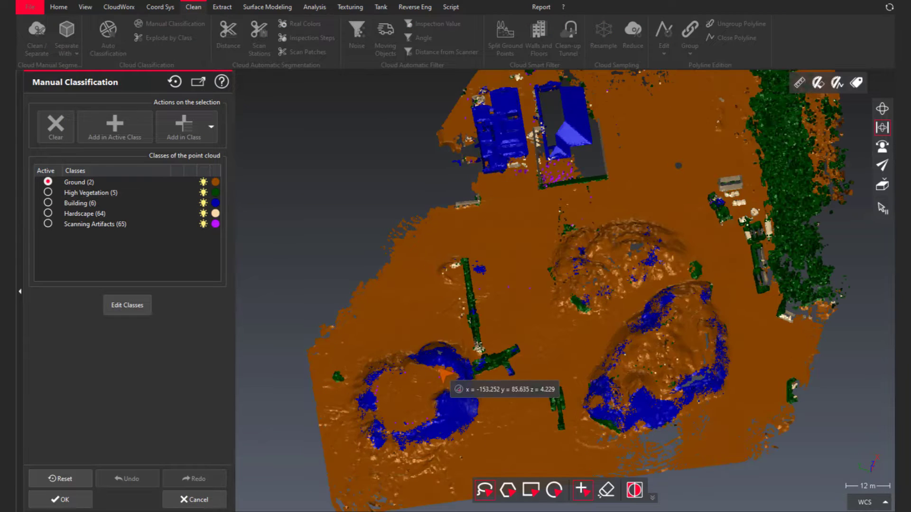
mouse_move(346, 364)
mouse_down()
mouse_move(341, 417)
mouse_move(377, 472)
mouse_move(477, 460)
mouse_move(497, 408)
mouse_move(463, 342)
mouse_move(394, 317)
mouse_move(381, 324)
mouse_up()
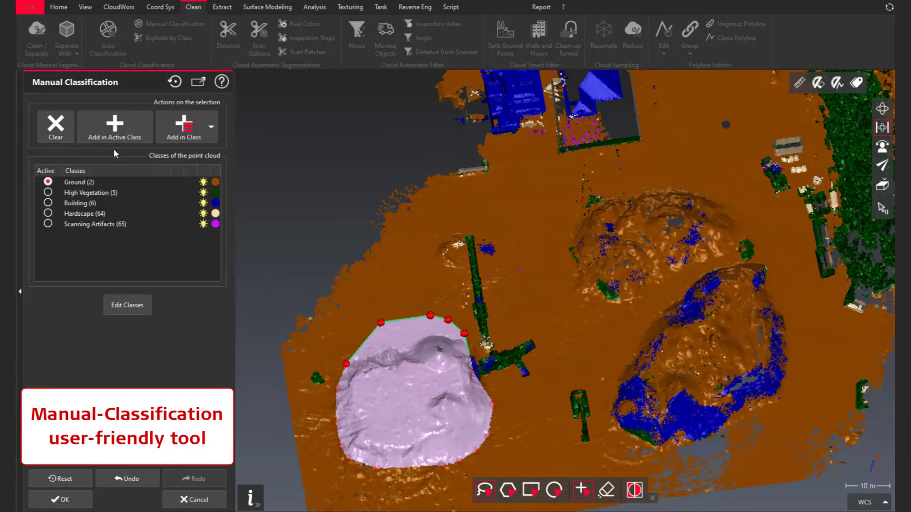
click(114, 133)
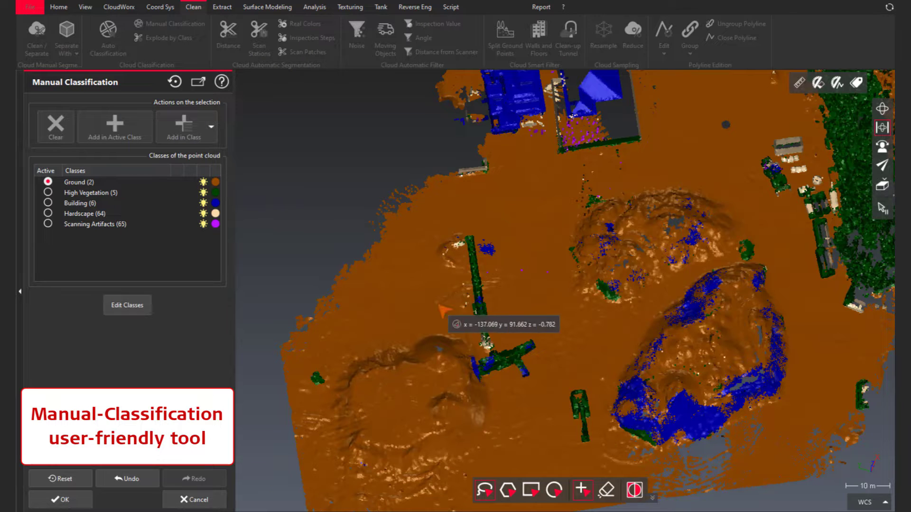
Step: Outline the two remaining adjacent stockpiles together and add their points to the active Ground class
scroll(660, 323, down, 2)
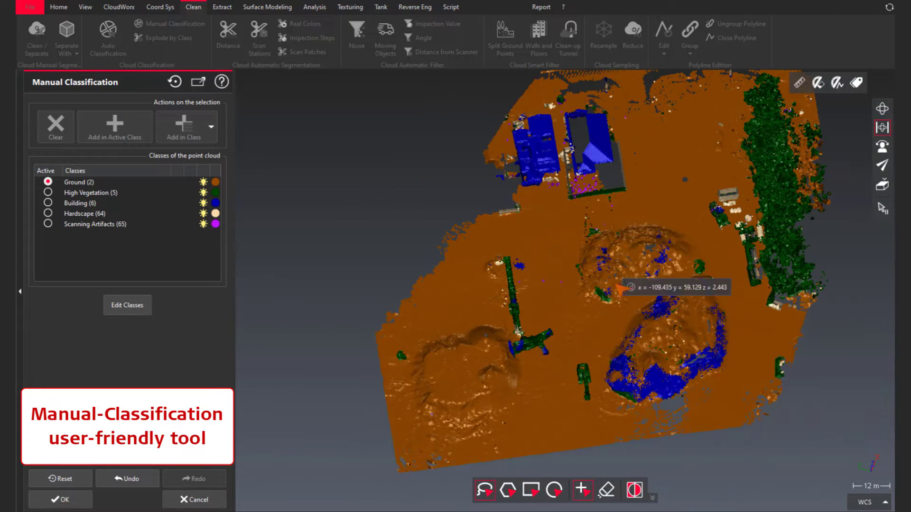
middle_drag(691, 363, 599, 334)
scroll(759, 315, up, 5)
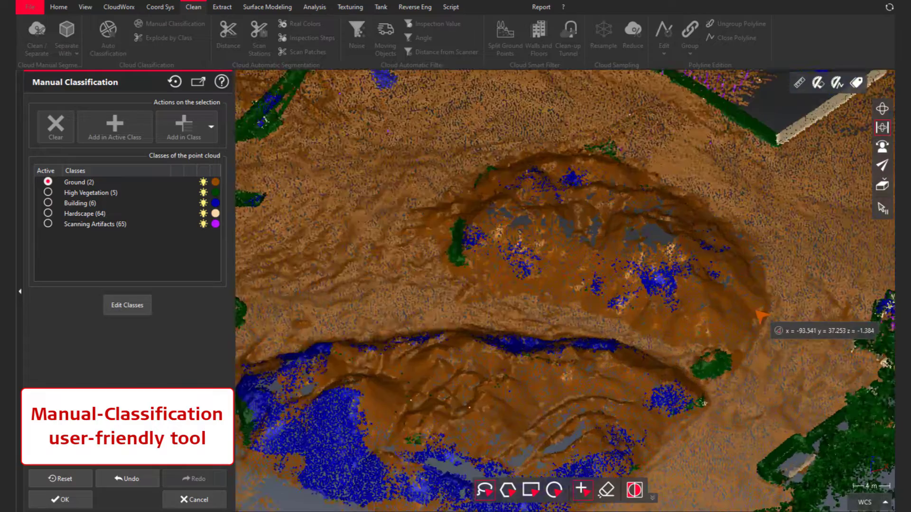
scroll(754, 314, down, 1)
drag(617, 307, 567, 225)
mouse_move(487, 192)
mouse_down()
mouse_move(355, 370)
mouse_move(351, 461)
mouse_move(513, 499)
mouse_move(707, 486)
mouse_move(781, 312)
mouse_move(731, 220)
mouse_move(550, 170)
mouse_up()
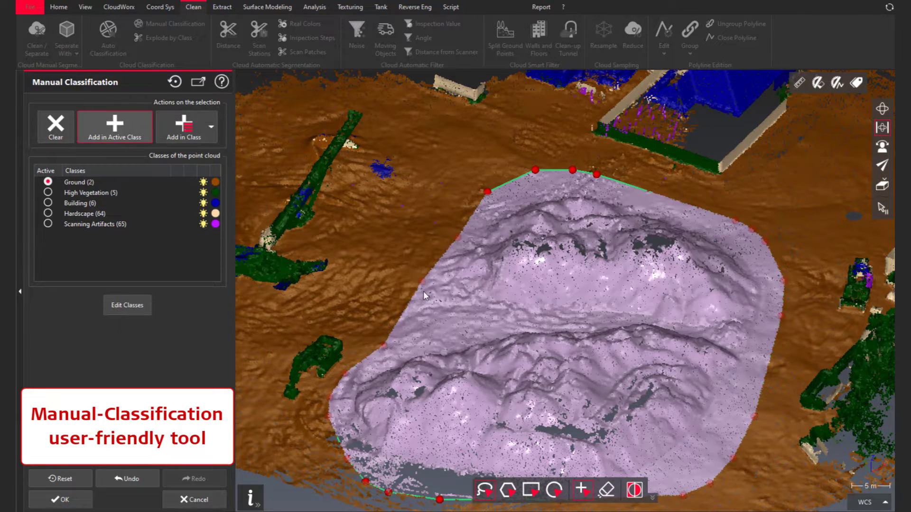
click(108, 131)
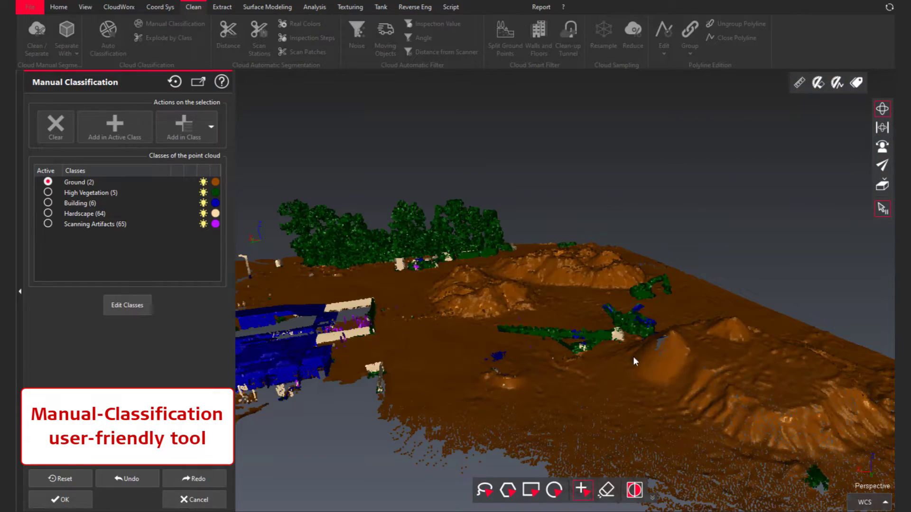
Step: Hide the Ground class, outline the machines between the stockpiles, add them to class 67 - Machine control Trucks, and show Ground again
scroll(635, 360, up, 2)
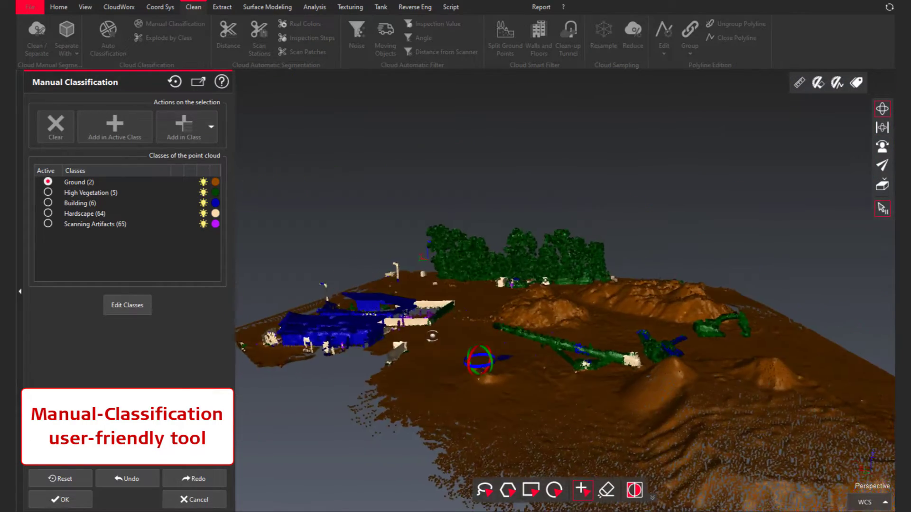
mouse_move(474, 359)
mouse_down()
mouse_move(510, 403)
mouse_move(477, 361)
mouse_up()
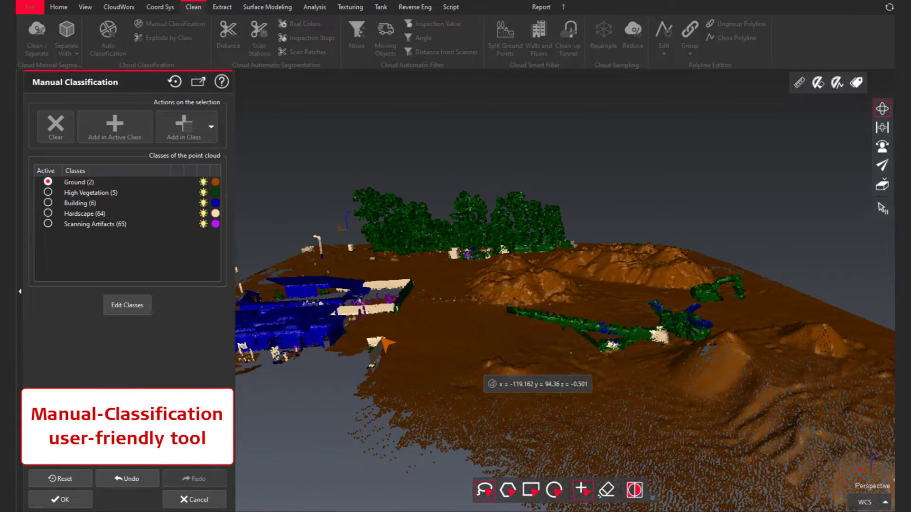
click(203, 182)
middle_drag(595, 355, 685, 381)
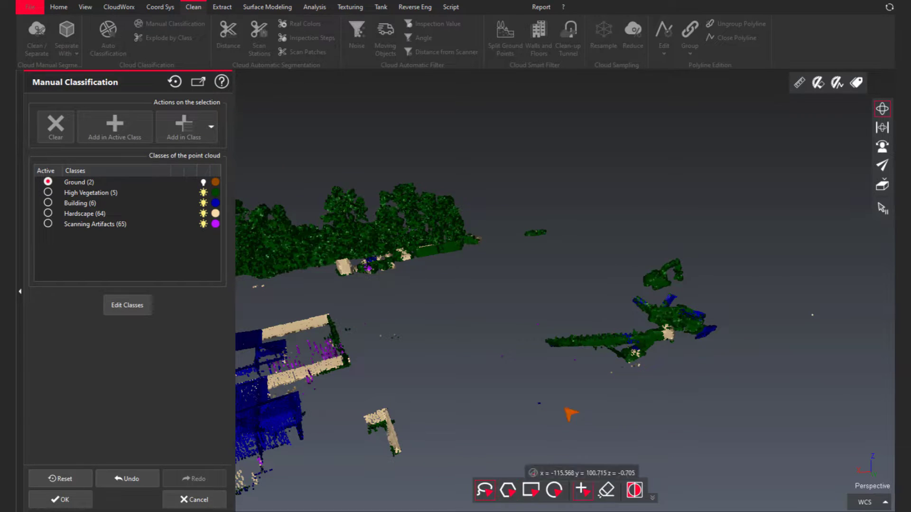
mouse_move(665, 238)
mouse_down()
mouse_move(562, 262)
mouse_move(541, 382)
mouse_move(726, 377)
mouse_move(713, 264)
mouse_up()
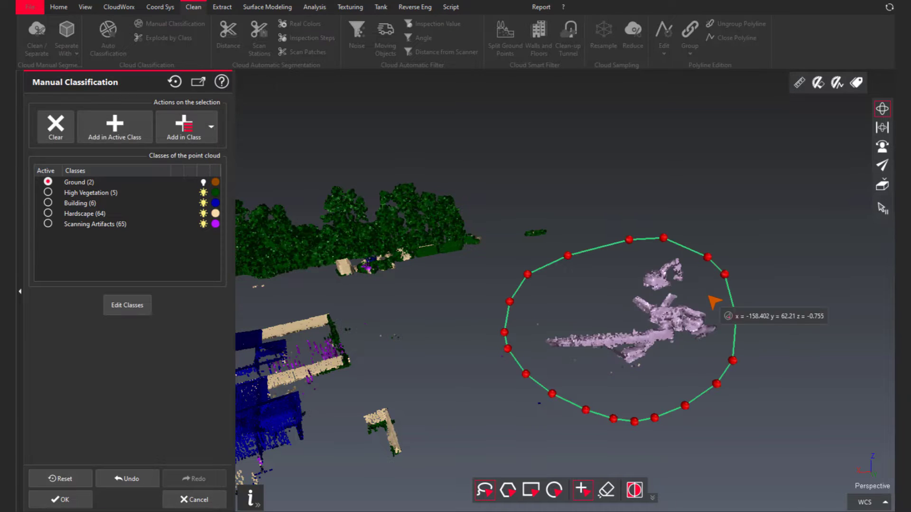
click(211, 133)
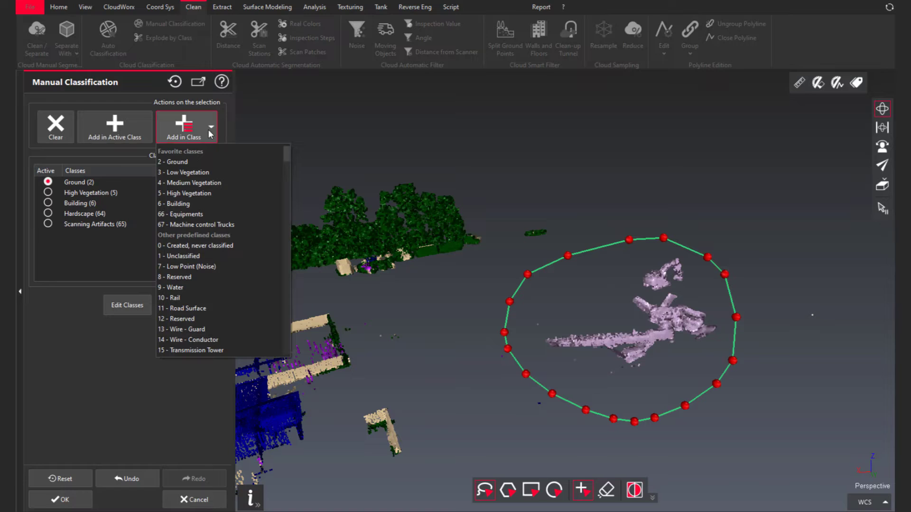
click(204, 224)
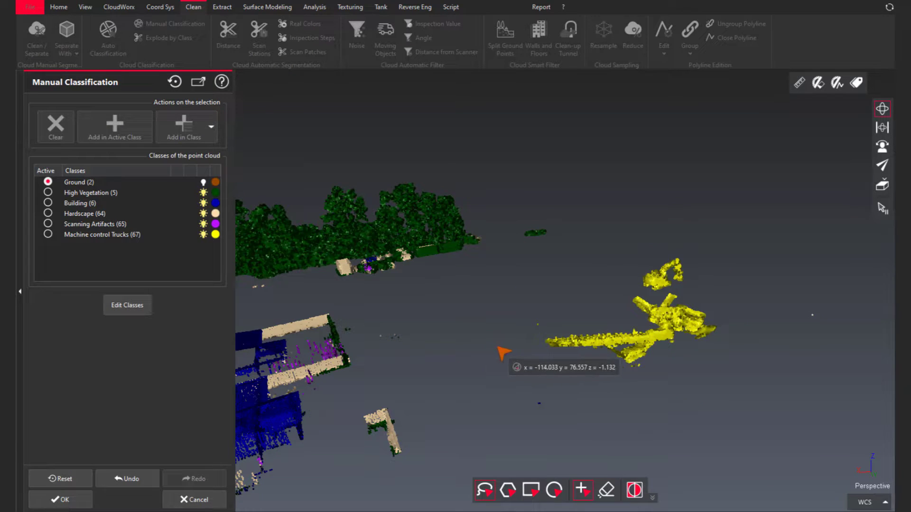
click(203, 183)
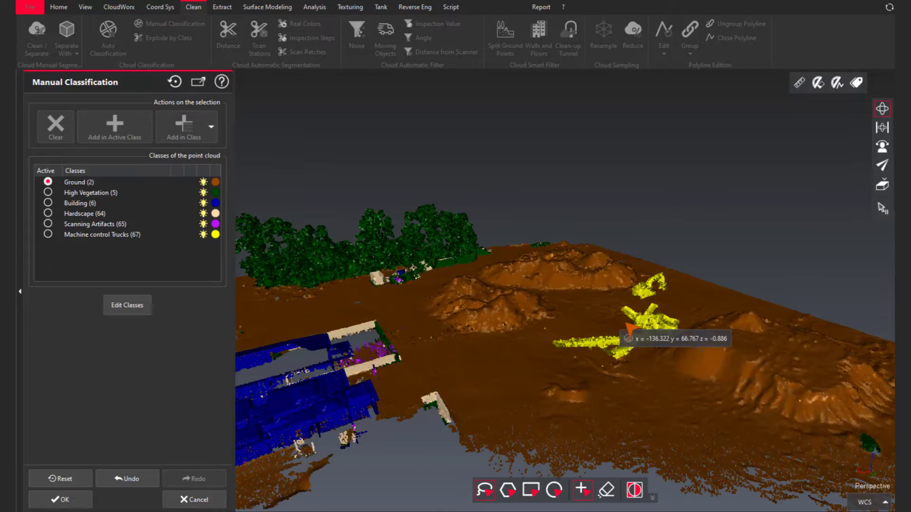
Step: With Ground temporarily hidden, add the vehicle near the tree line to the Machine control Trucks class and accept the manual classification
scroll(628, 326, down, 3)
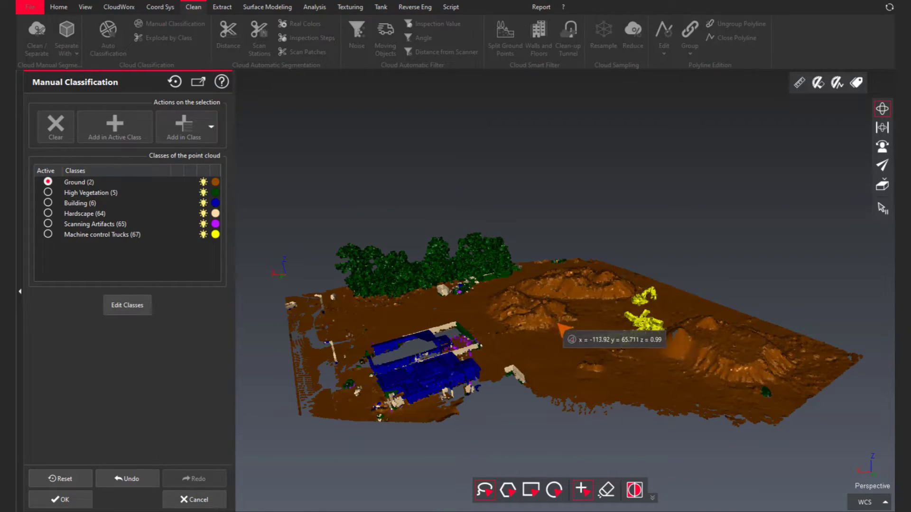
scroll(570, 342, up, 5)
middle_drag(620, 437, 626, 507)
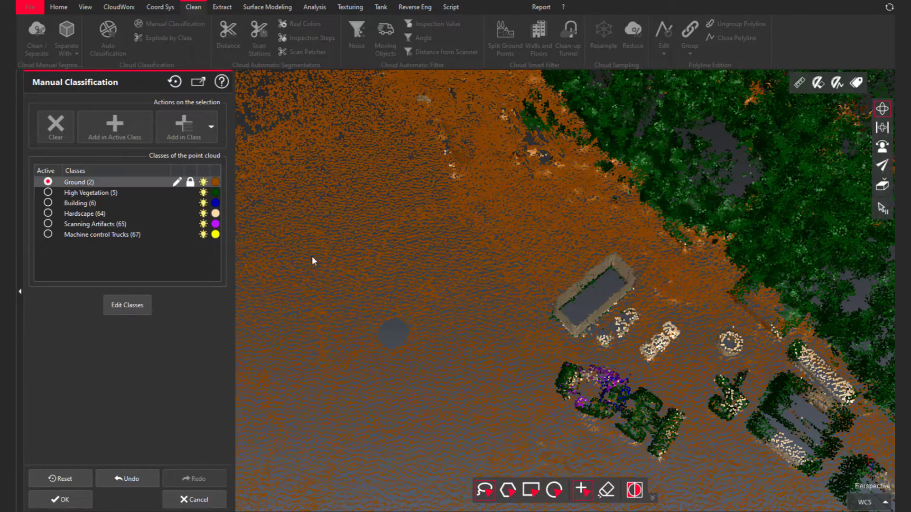
click(203, 182)
mouse_move(638, 370)
mouse_down()
mouse_move(543, 370)
mouse_move(683, 482)
mouse_move(707, 417)
mouse_up()
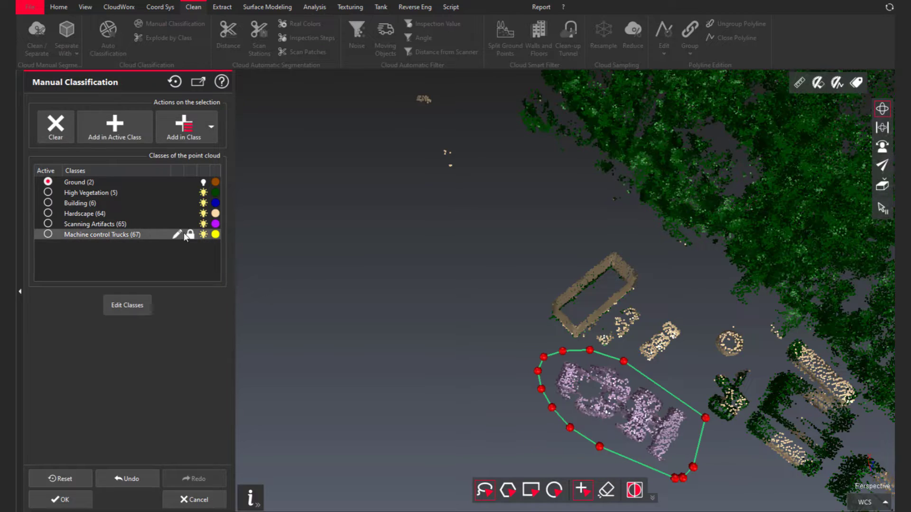
click(47, 234)
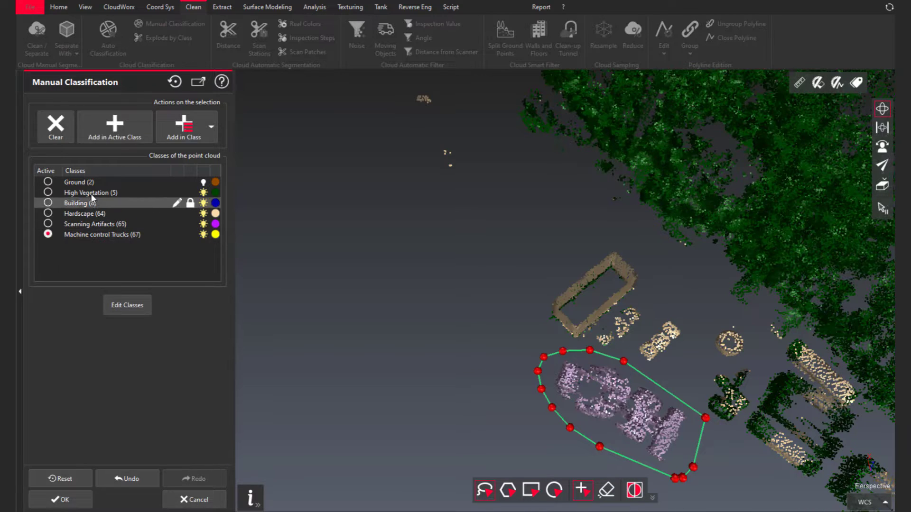
click(101, 131)
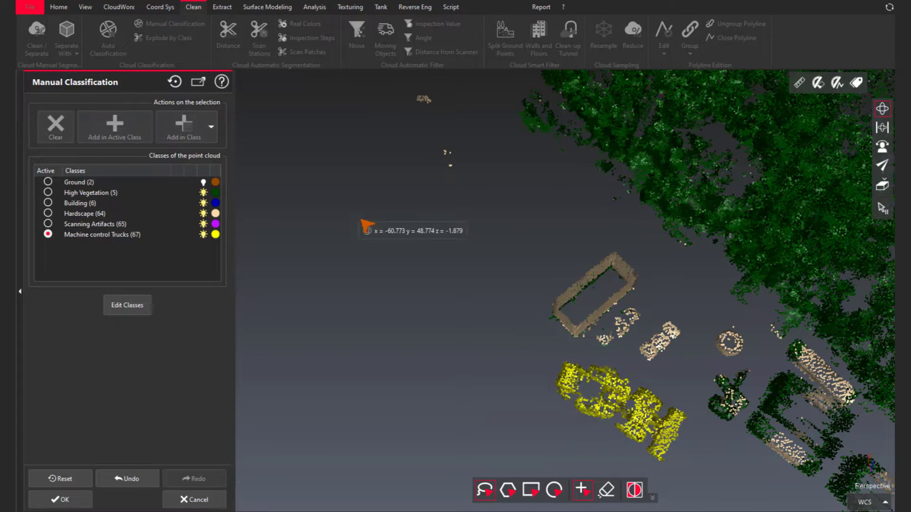
click(203, 182)
scroll(593, 405, down, 5)
middle_drag(566, 417, 562, 332)
scroll(561, 332, down, 3)
click(60, 500)
Step: Explode the classified stockpile cloud into separate clouds by class
middle_drag(519, 423, 485, 309)
click(506, 278)
click(167, 38)
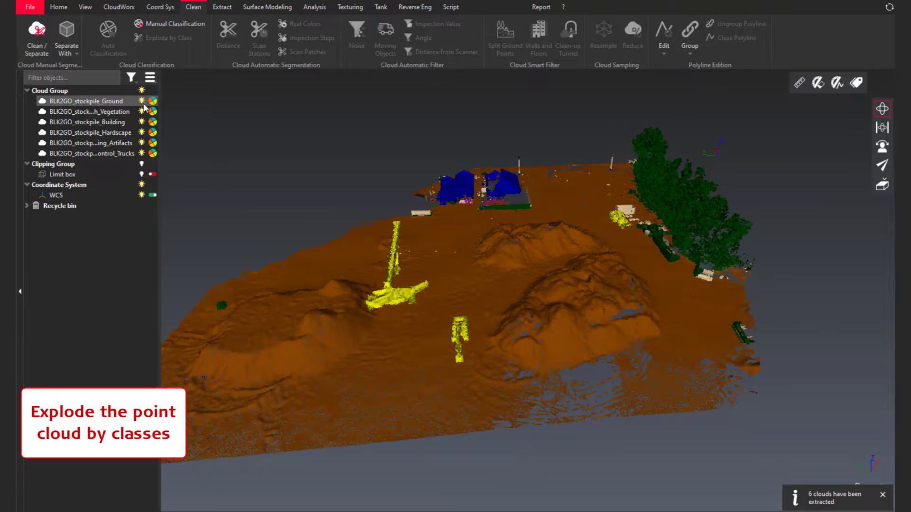
Step: Isolate the BLK2GO_stockpile_Ground cloud by hiding all the other class clouds
click(141, 101)
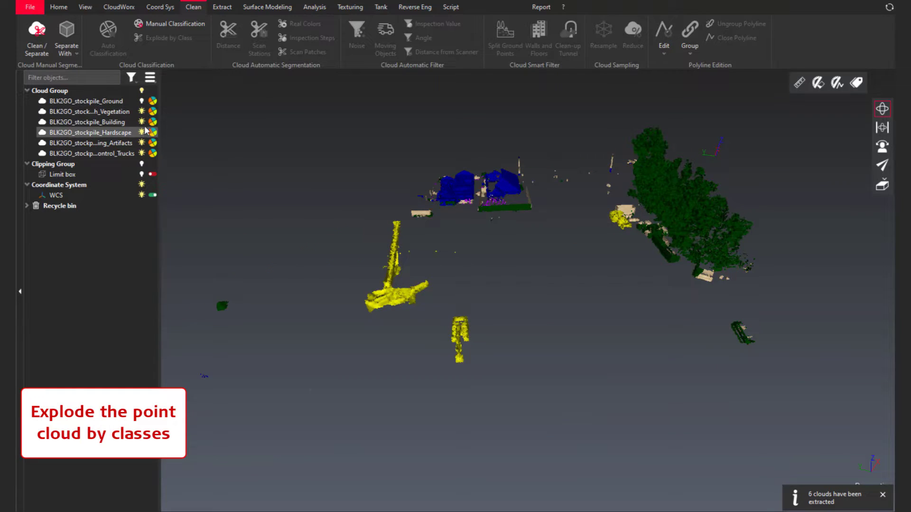
double_click(141, 101)
drag(483, 242, 627, 240)
drag(532, 242, 472, 232)
Step: Set up a DTM from the BLK2GO_stockpile_Ground cloud with a 0.8 m extraction grid and an 80° maximum terrain slope
click(472, 232)
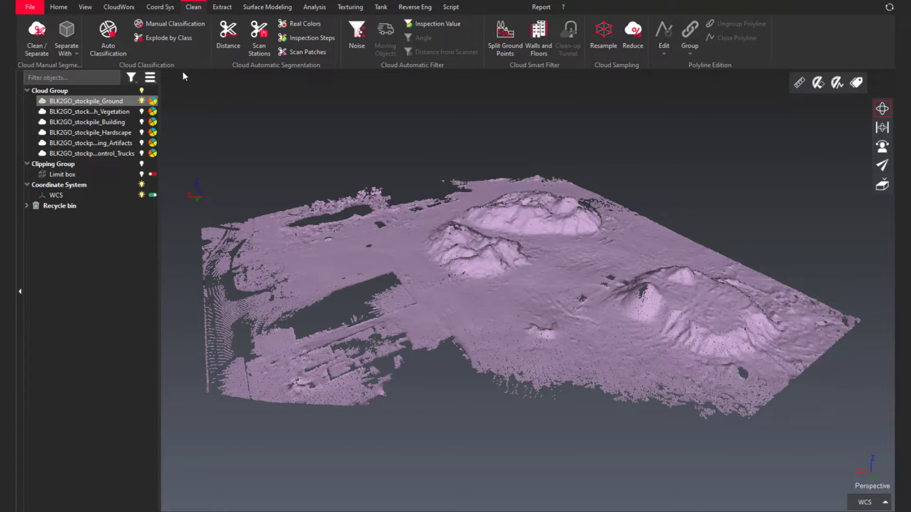
click(253, 8)
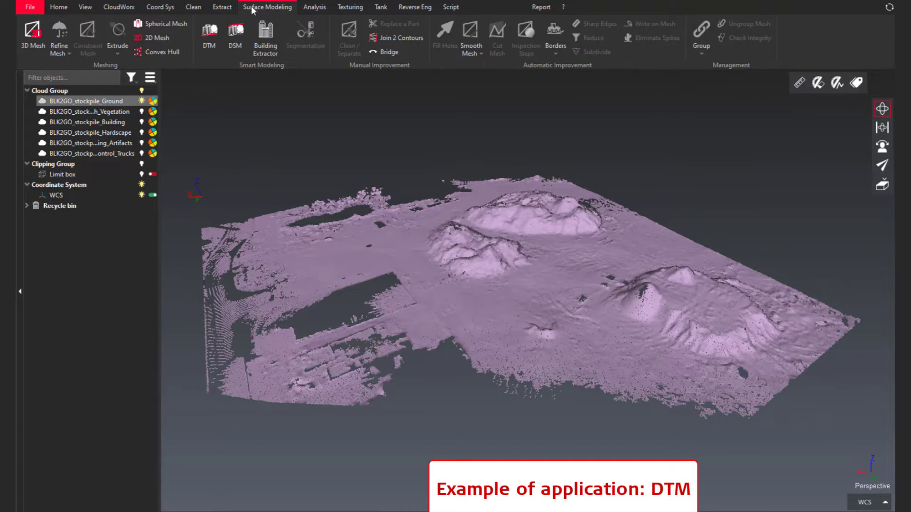
click(208, 36)
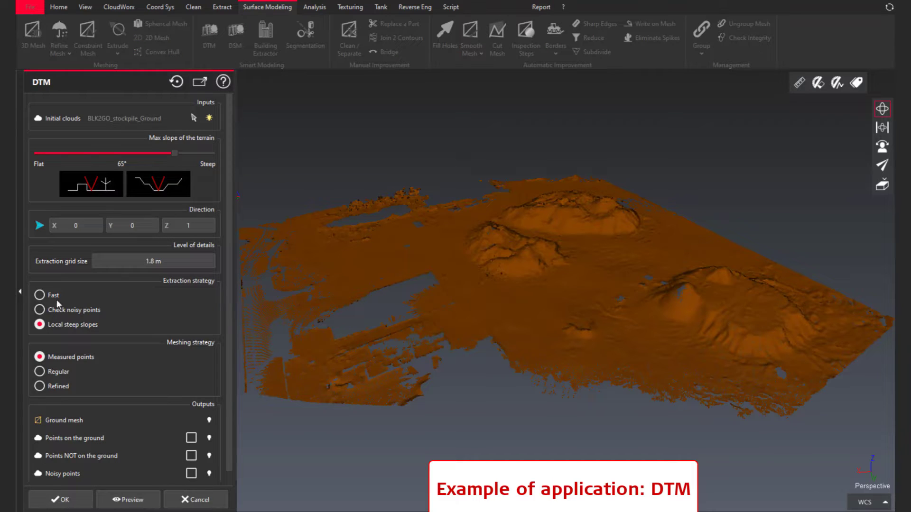
click(98, 261)
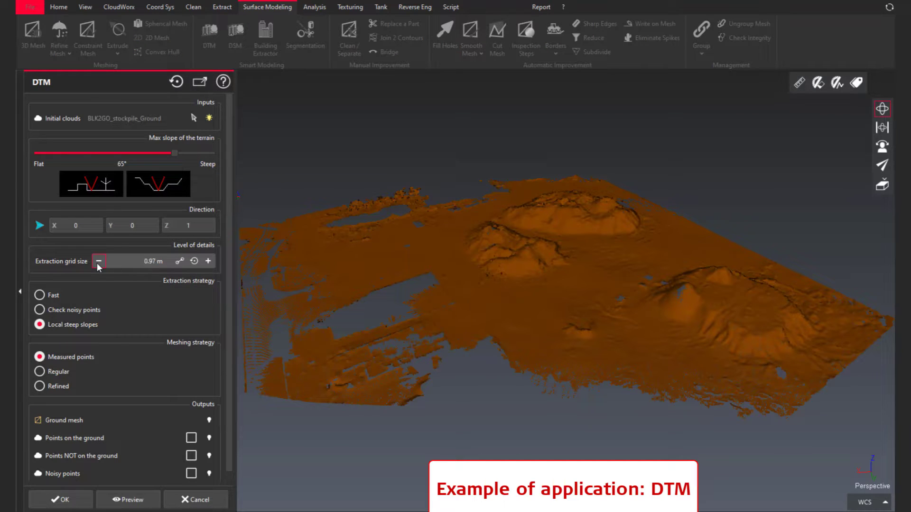
scroll(98, 267, down, 1)
click(101, 252)
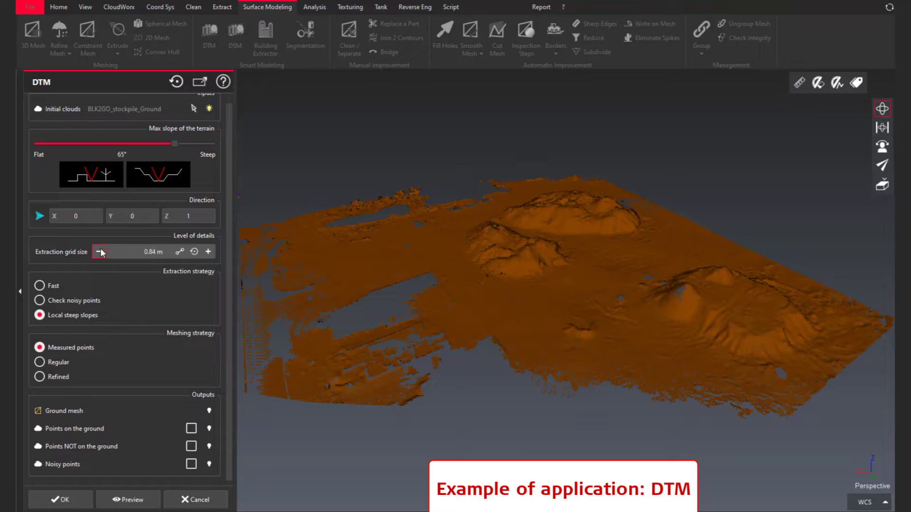
click(101, 252)
drag(178, 144, 212, 143)
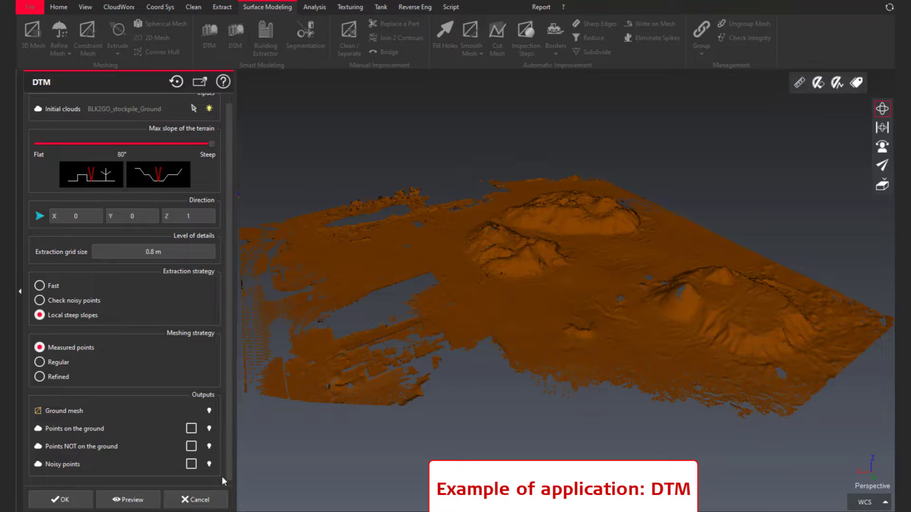
Step: Preview the DTM with the Refined meshing strategy and Local steep slopes extraction, inspect the stockpiles, and accept the ground mesh
click(128, 500)
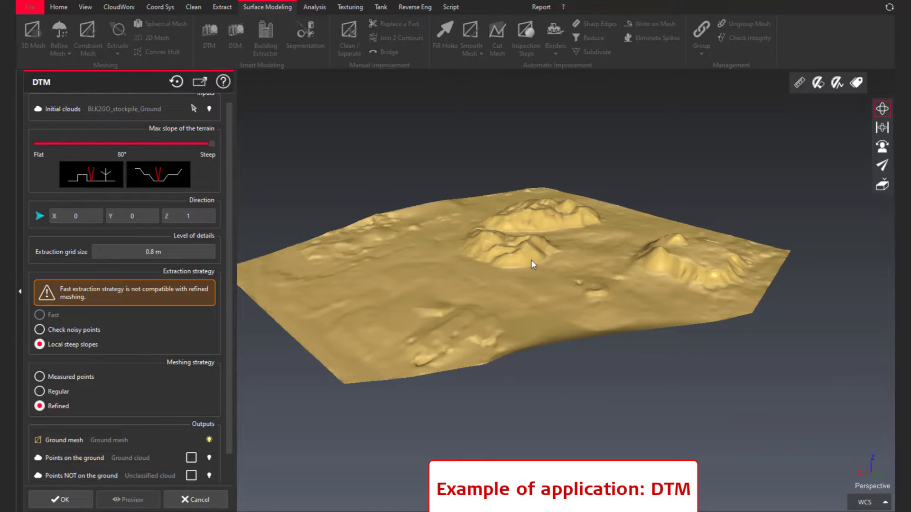
drag(531, 261, 360, 252)
middle_drag(529, 330, 501, 295)
click(62, 499)
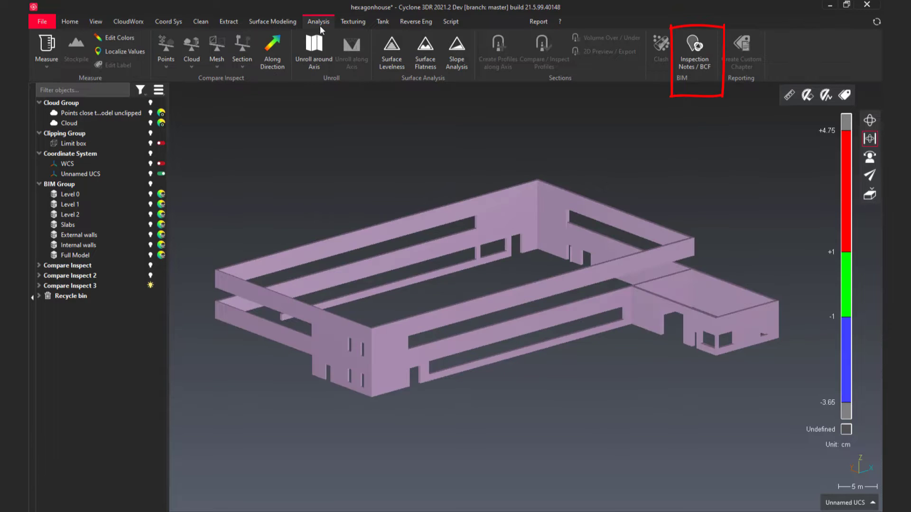
Step: In the hexagonhouse project, create an inspection note on the color-mapped facade wall and add seven deviation labels across its blue entrance corner
click(692, 65)
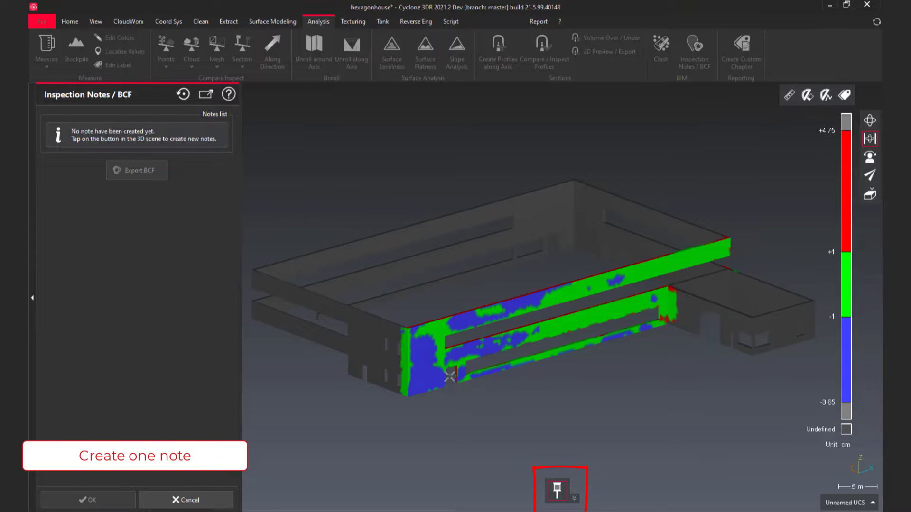
click(432, 374)
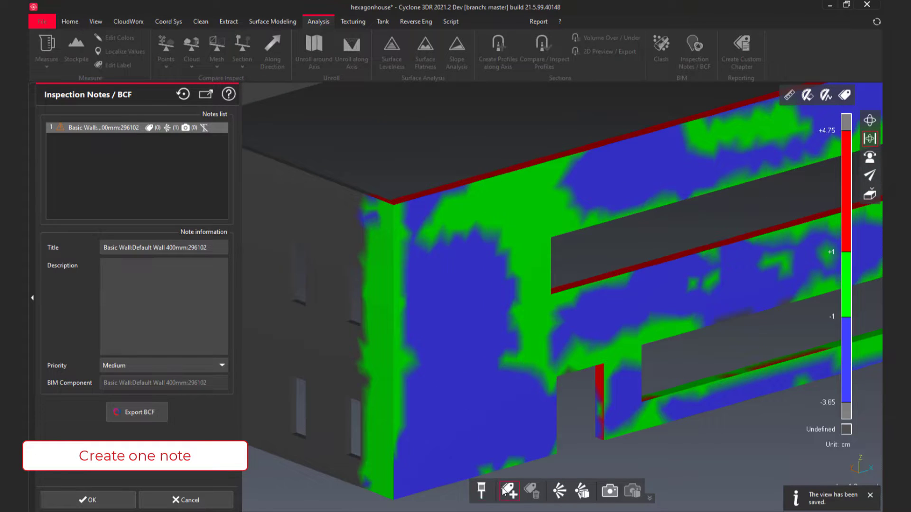
click(504, 489)
click(534, 426)
click(521, 444)
click(455, 458)
click(426, 471)
click(415, 407)
click(420, 263)
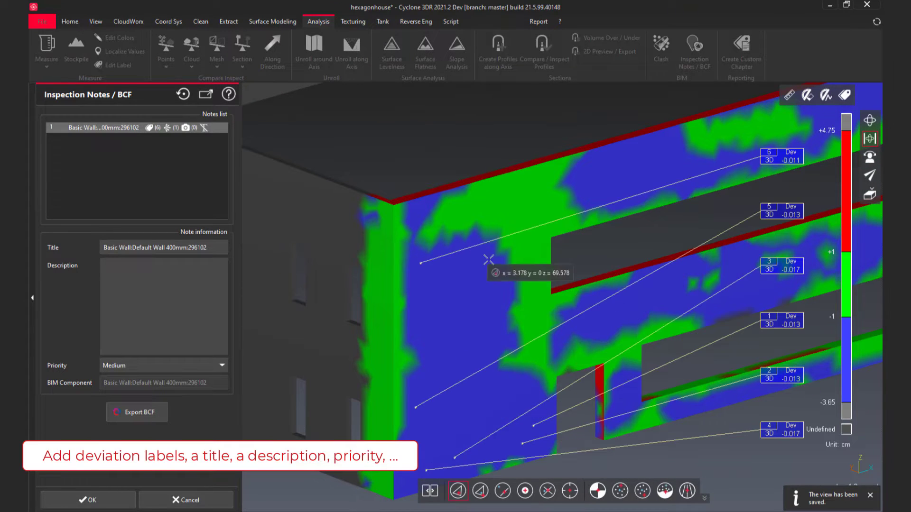
click(499, 293)
Step: Title the note Facade_MainEntrance, describe it as "The whole part of the facade deviates from the design. To investigate.", and set Critical priority
triple_click(219, 251)
text(Facade_MainEntrance)
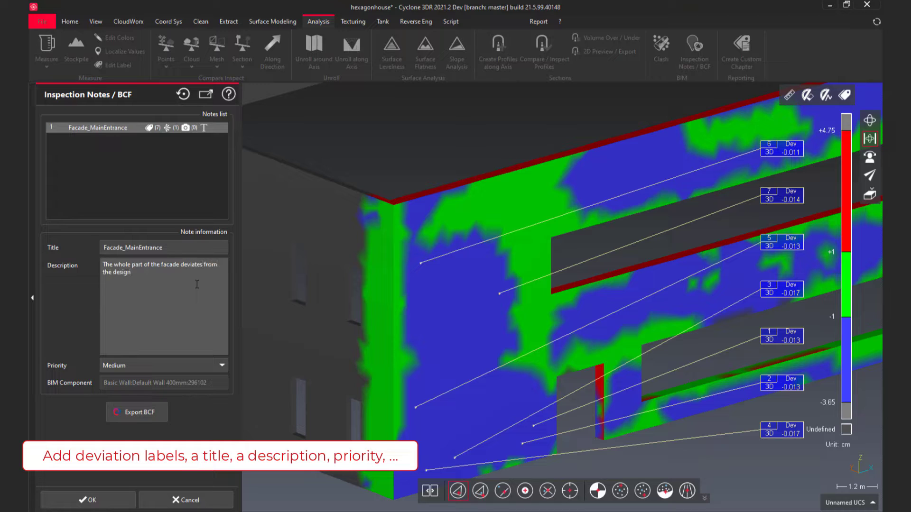
click(145, 367)
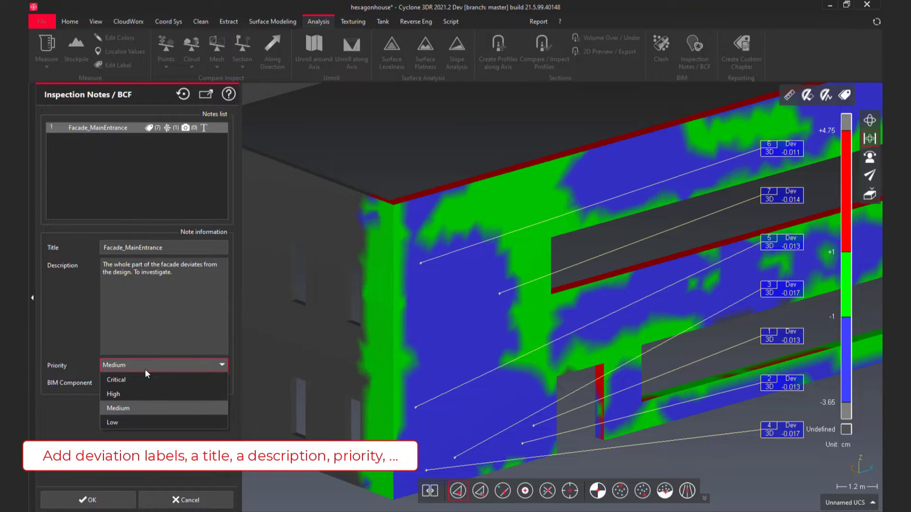
click(141, 381)
click(705, 500)
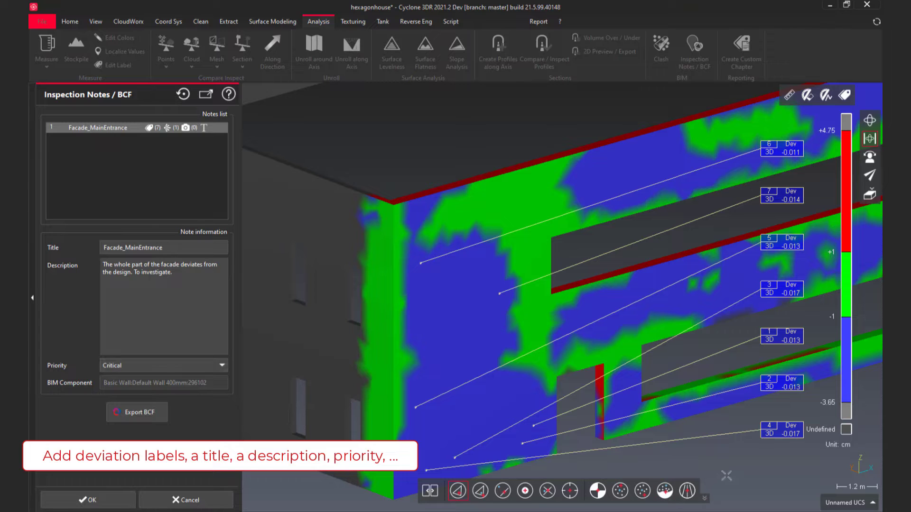
Step: Save three additional 3D views of the facade from different angles to the Facade_MainEntrance note
click(565, 495)
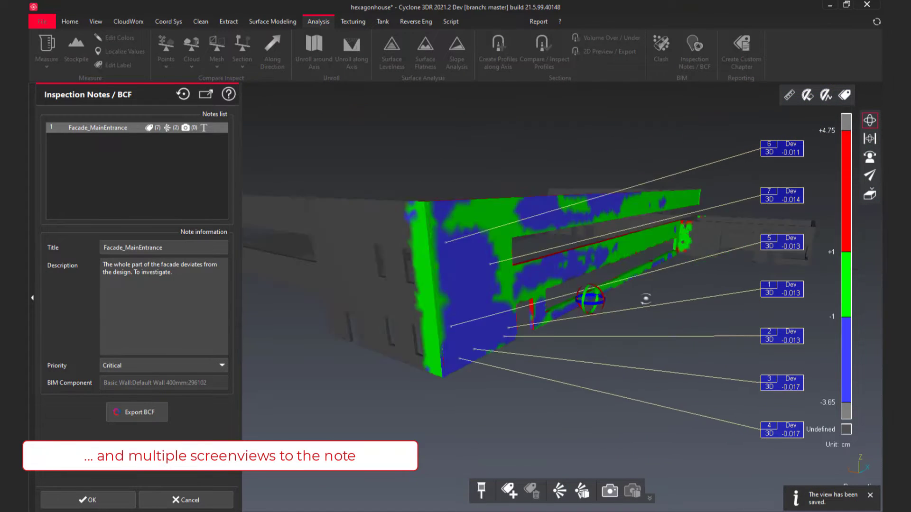
click(565, 494)
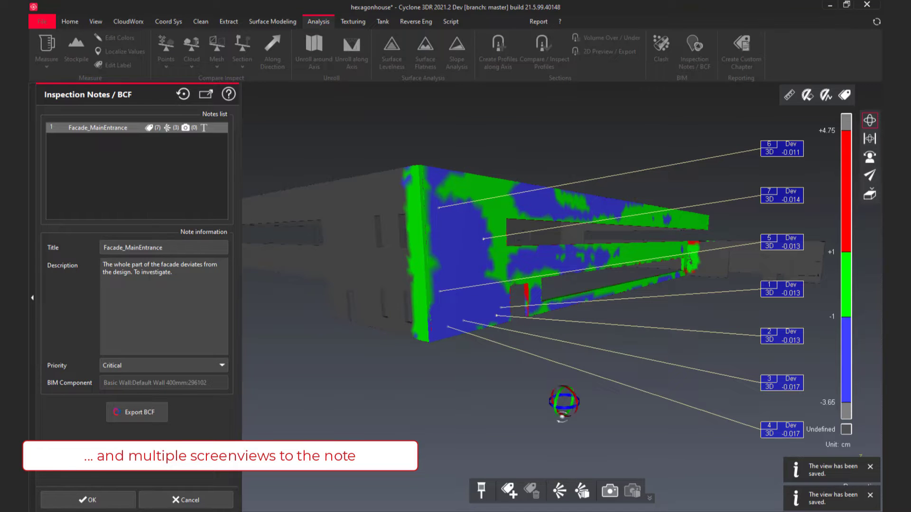
click(869, 139)
drag(627, 306, 593, 261)
click(559, 492)
drag(607, 399, 598, 405)
middle_drag(598, 404, 546, 381)
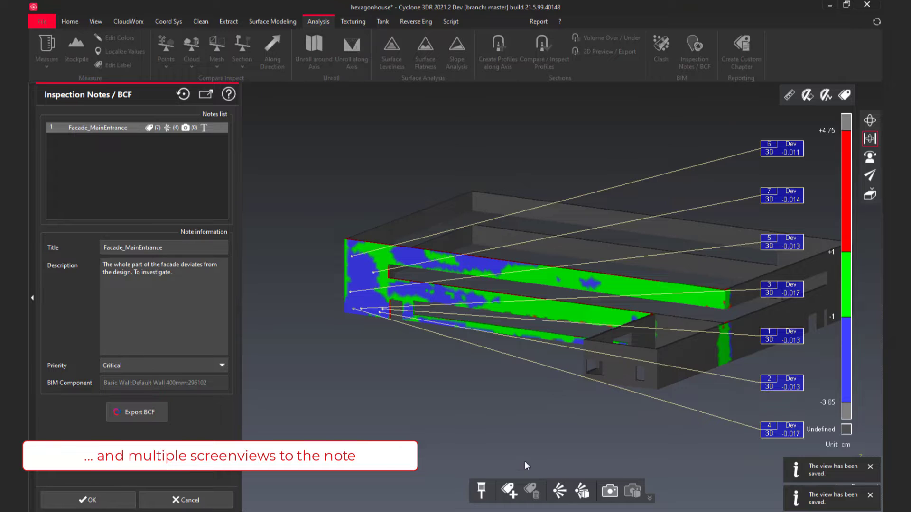
Step: Create a second inspection note at the isolated blue patch on the upper facade band and title it FacadeLevel2
drag(502, 441, 405, 341)
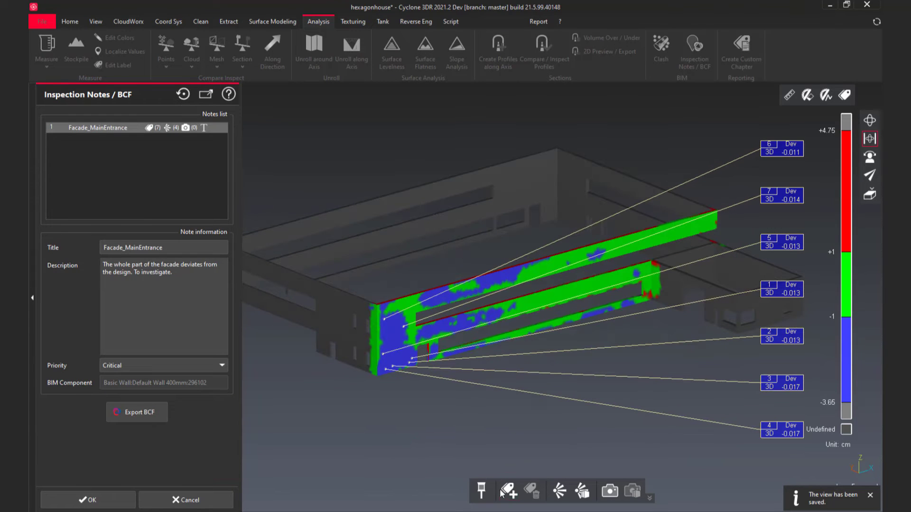
click(480, 491)
scroll(581, 276, up, 8)
click(568, 275)
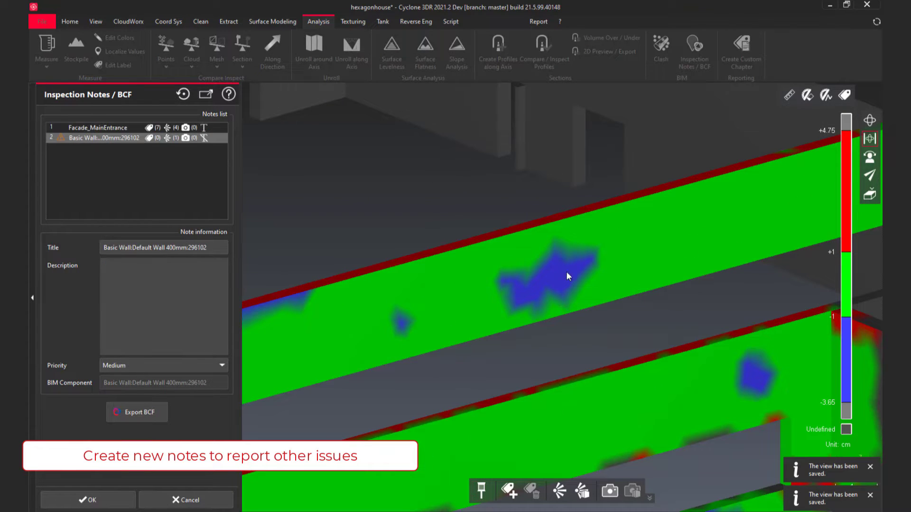
triple_click(192, 247)
text(FacadeLevel2)
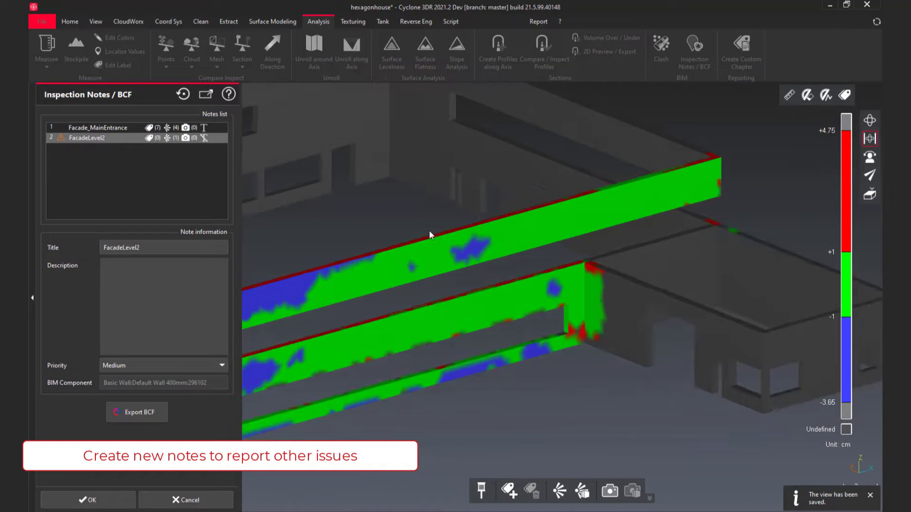
Step: Describe the FacadeLevel2 note as "Small issue to analyze" and set its priority to Low
scroll(450, 241, down, 4)
click(201, 273)
text(Small issue to analyze)
click(160, 365)
click(156, 422)
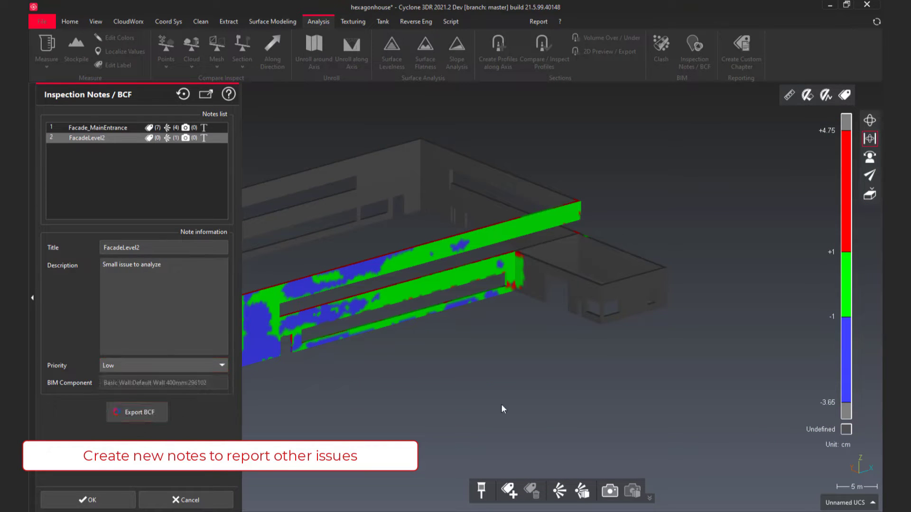
Step: Add three deviation labels to the FacadeLevel2 note on the isolated blue patch of the upper facade band
click(507, 491)
scroll(458, 238, up, 8)
click(430, 301)
click(450, 321)
click(500, 278)
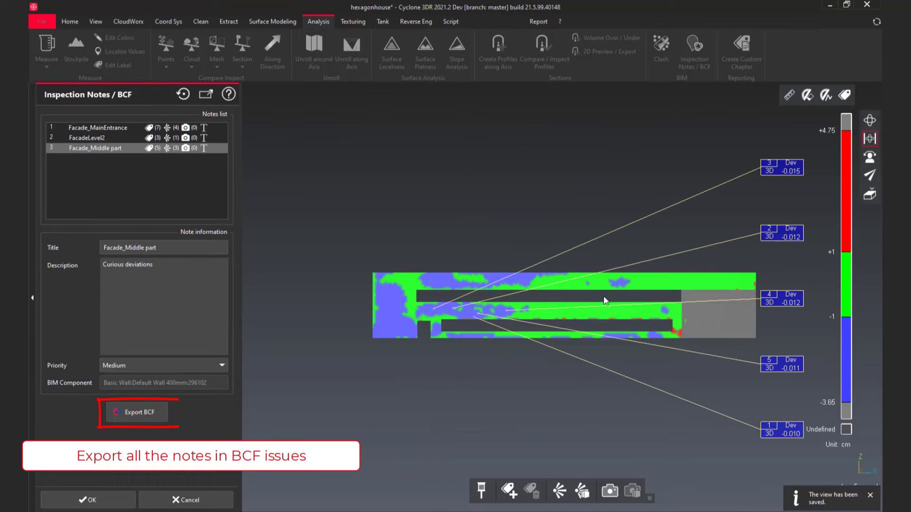
Step: Save the current front view to the Facade_Middle part note, then export all notes as HexagonHouse_Demo_2 in the Documents BCF folder
click(582, 488)
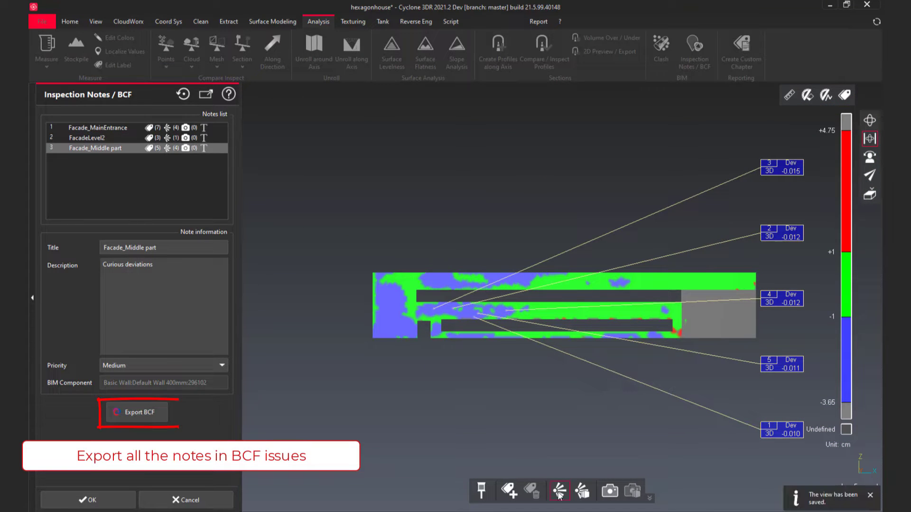
click(137, 412)
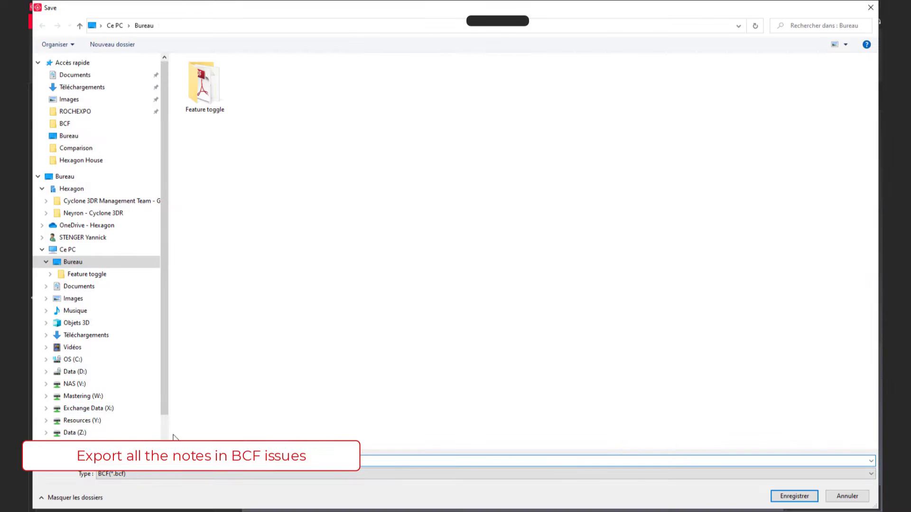
click(95, 78)
double_click(204, 116)
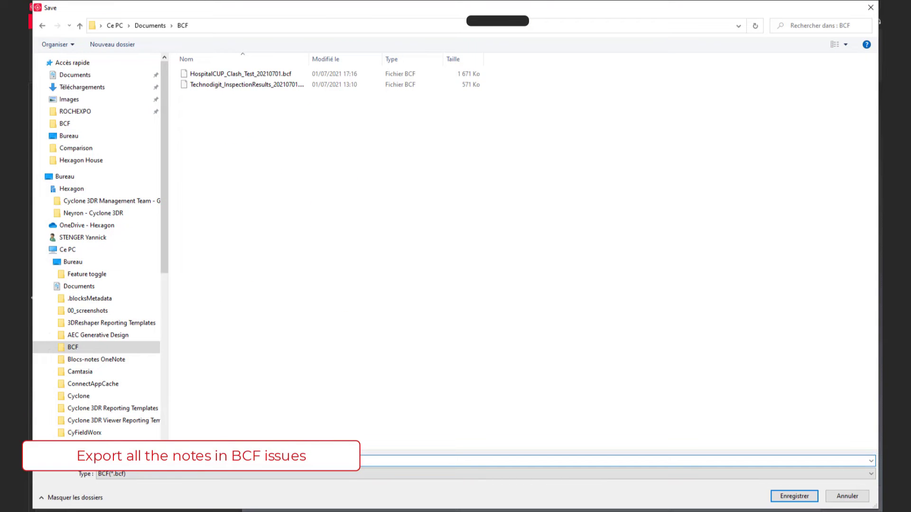
text(o_2)
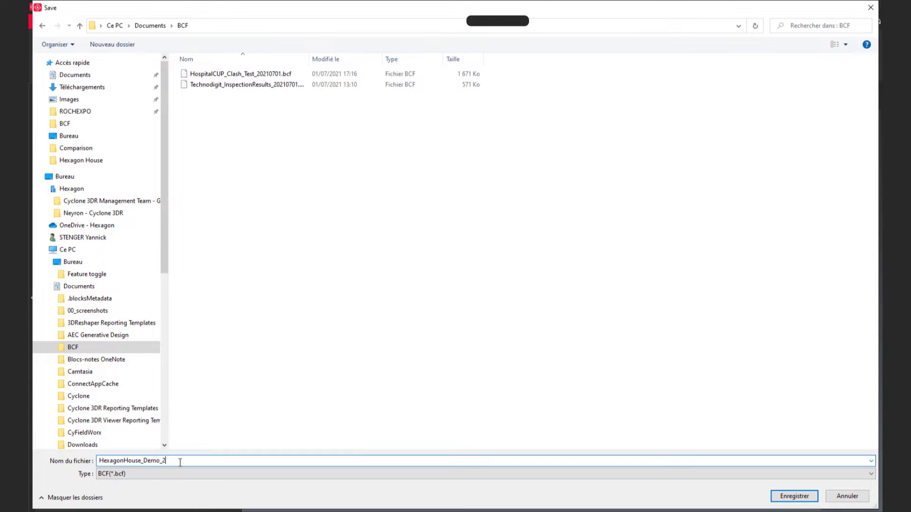
click(794, 496)
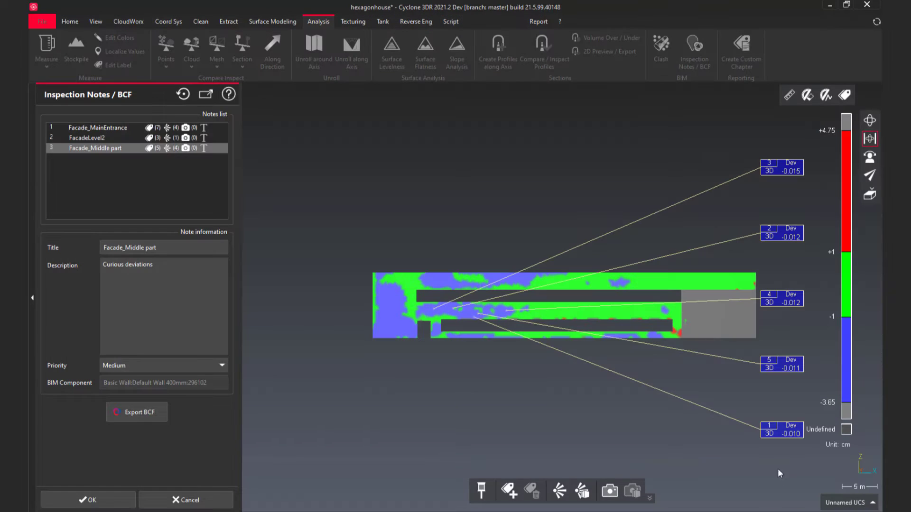
click(88, 501)
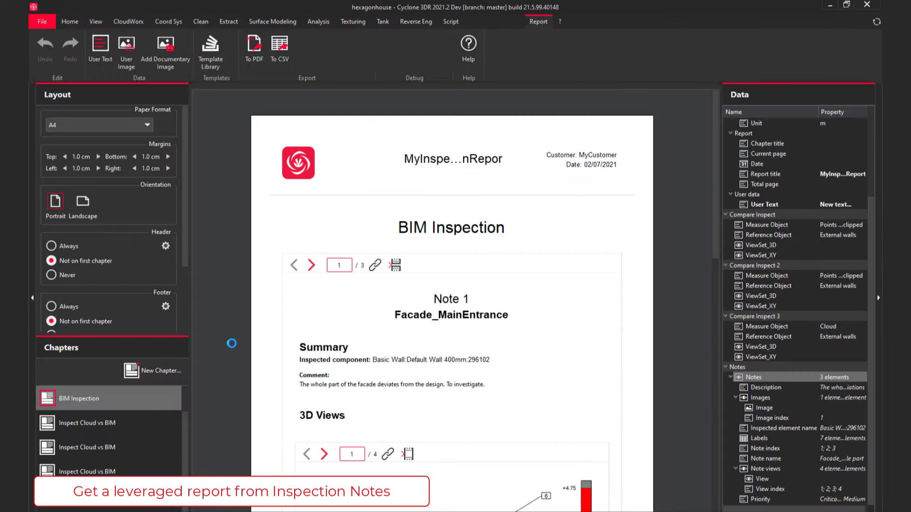
Step: Review Note 1, Facade_MainEntrance, in the BIM Inspection report chapter, including its inspection labels and all four 3D views
scroll(441, 332, down, 8)
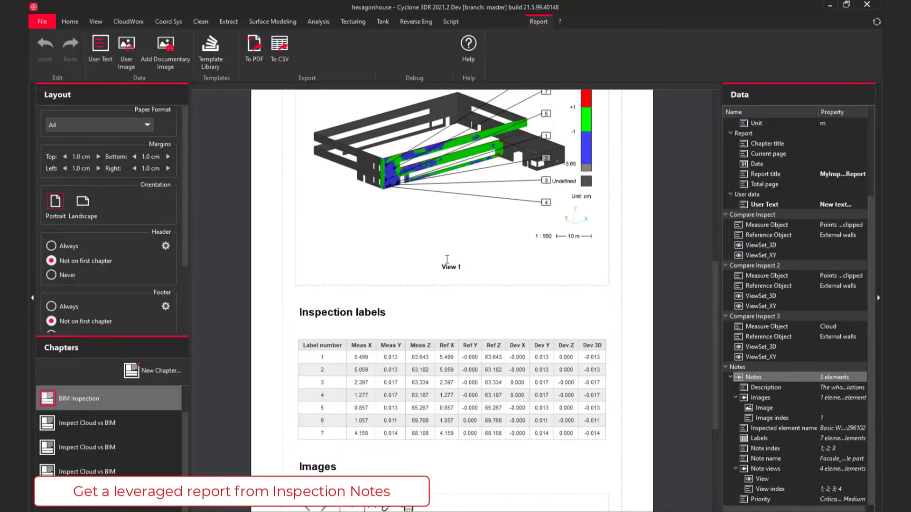
scroll(446, 261, down, 5)
scroll(446, 260, up, 12)
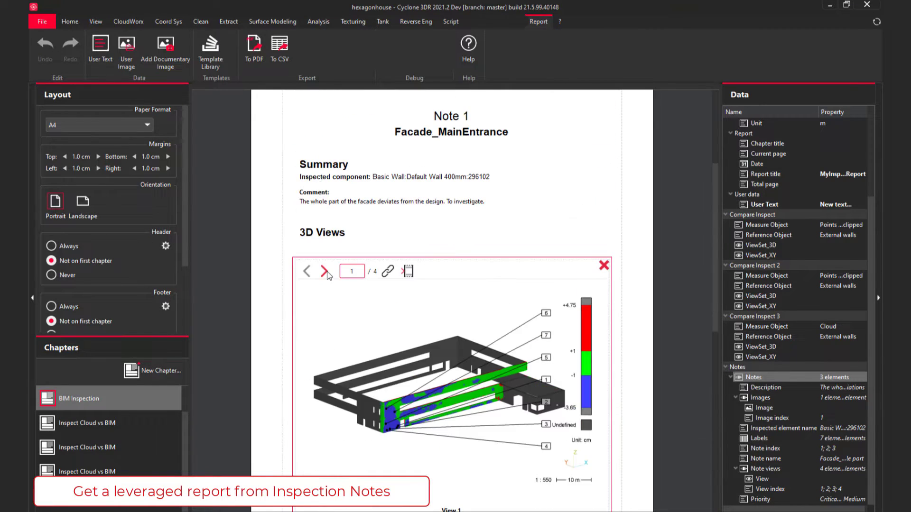
click(324, 271)
click(325, 272)
click(325, 271)
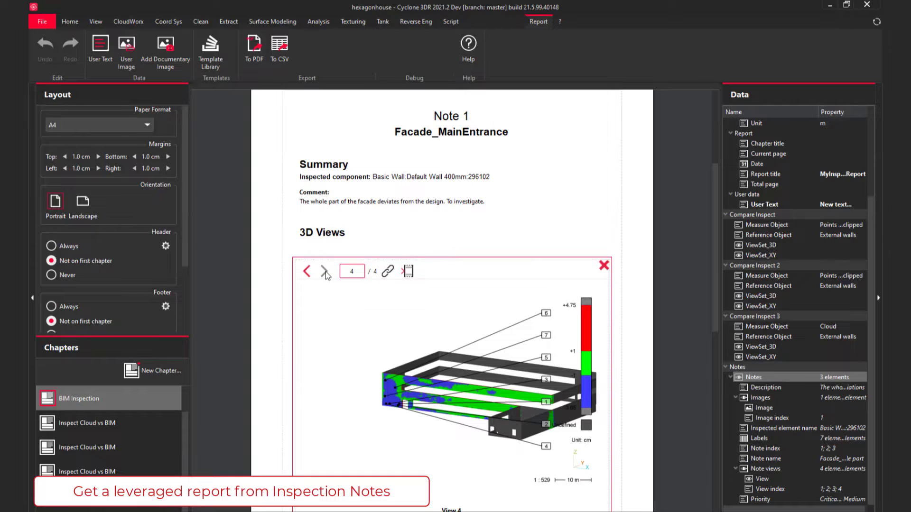
Step: Review Note 2, FacadeLevel2, and Note 3 in the BIM Inspection report chapter, paging through their summaries and 3D views
scroll(308, 180, up, 2)
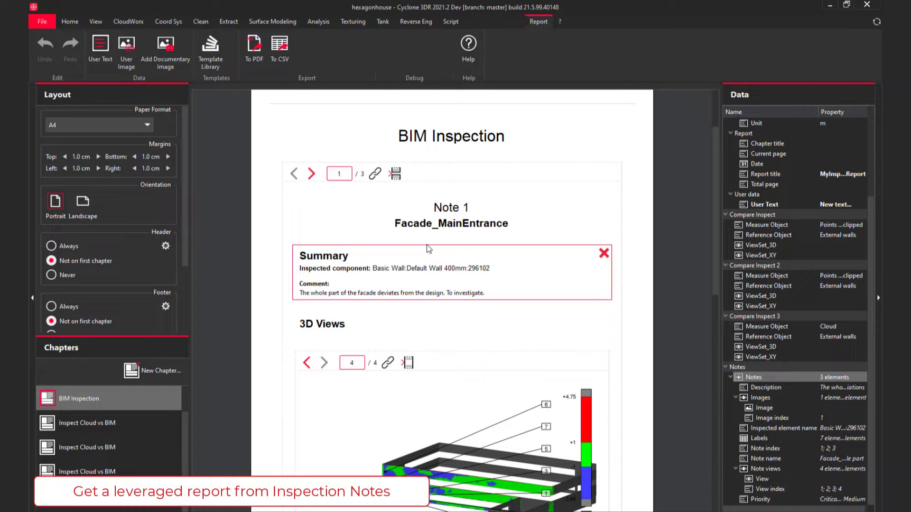
click(312, 173)
scroll(326, 183, down, 5)
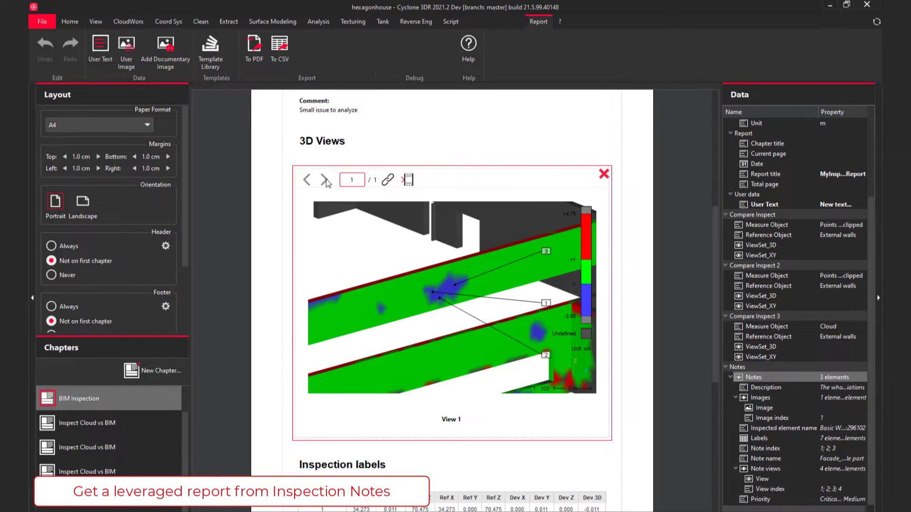
scroll(325, 183, up, 4)
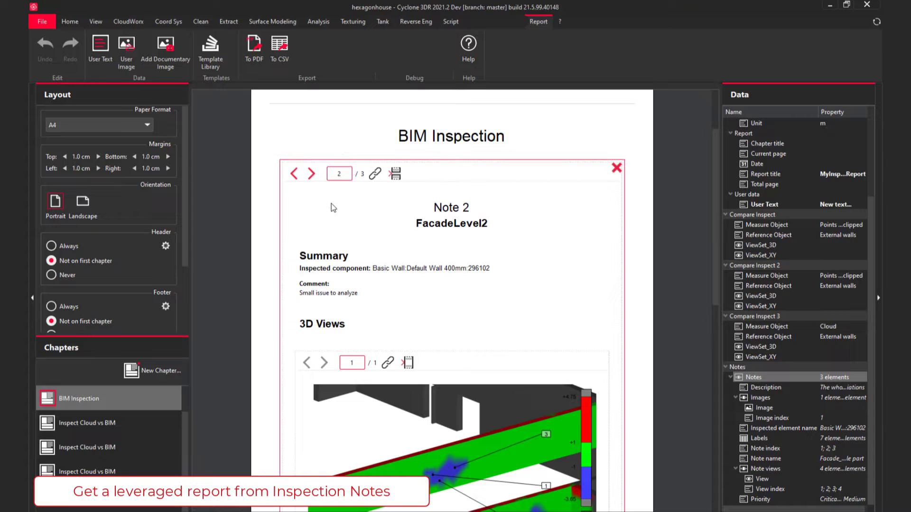
click(312, 173)
scroll(318, 189, down, 3)
click(324, 210)
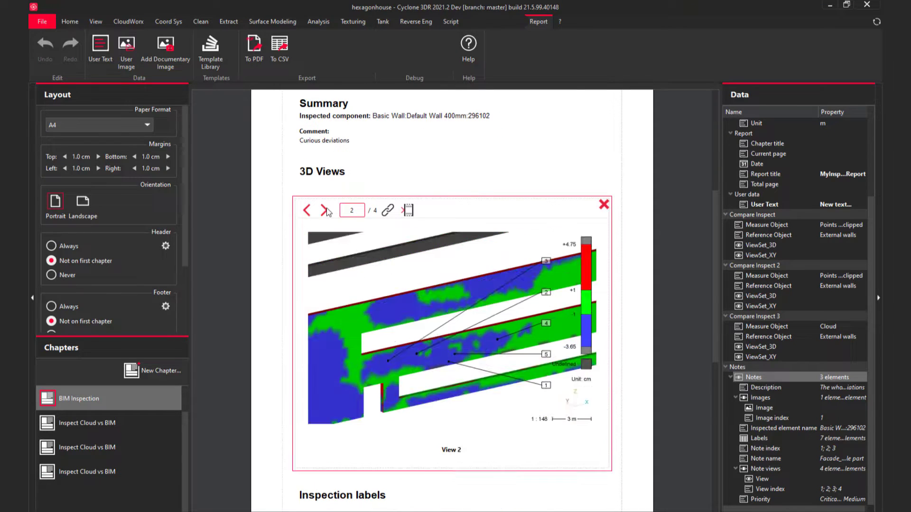
click(324, 211)
click(324, 210)
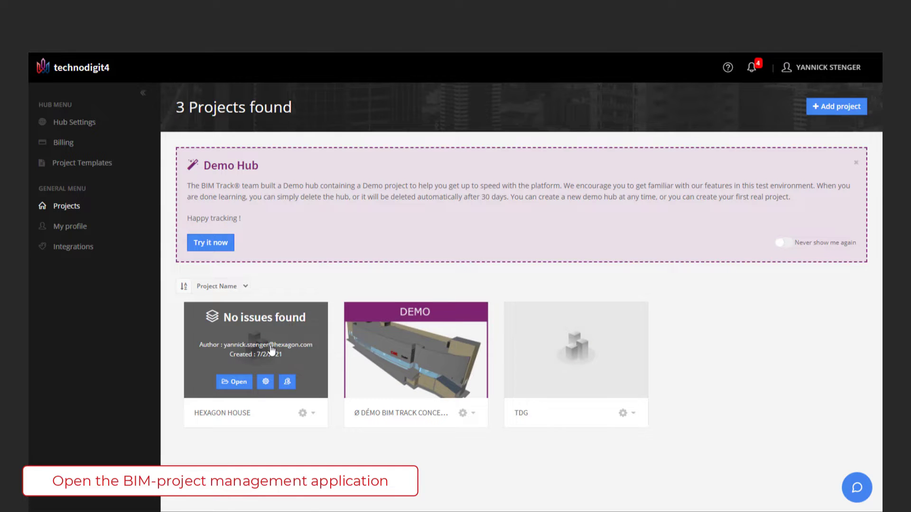
Step: Switch to BIM Track, open the issues of the Hexagon House project and start an issue import
click(284, 349)
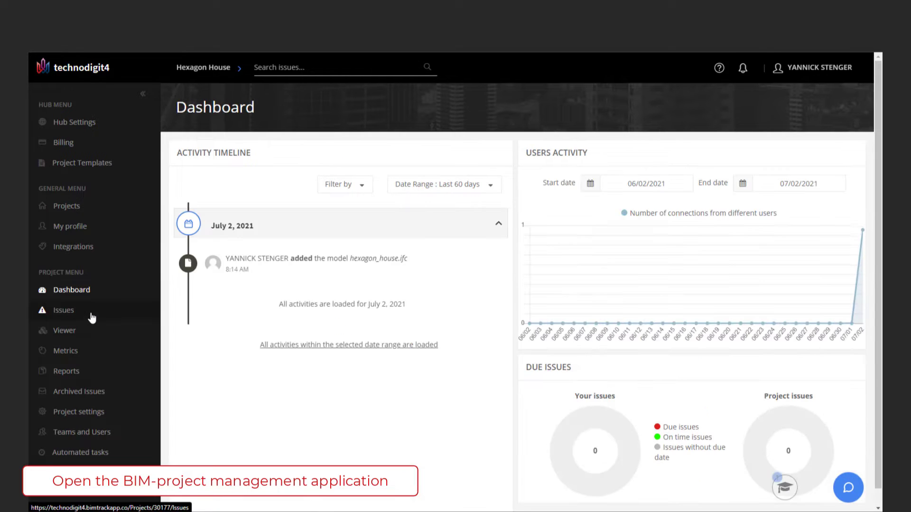
click(91, 314)
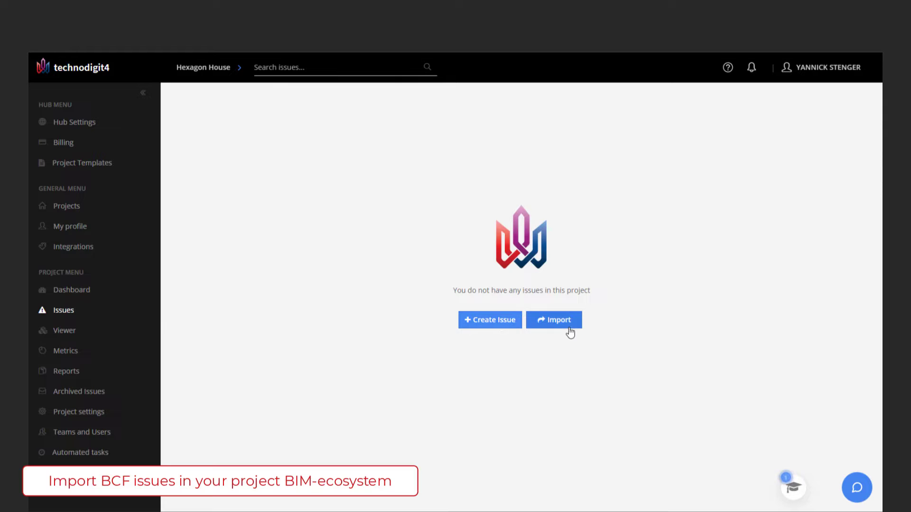
click(570, 320)
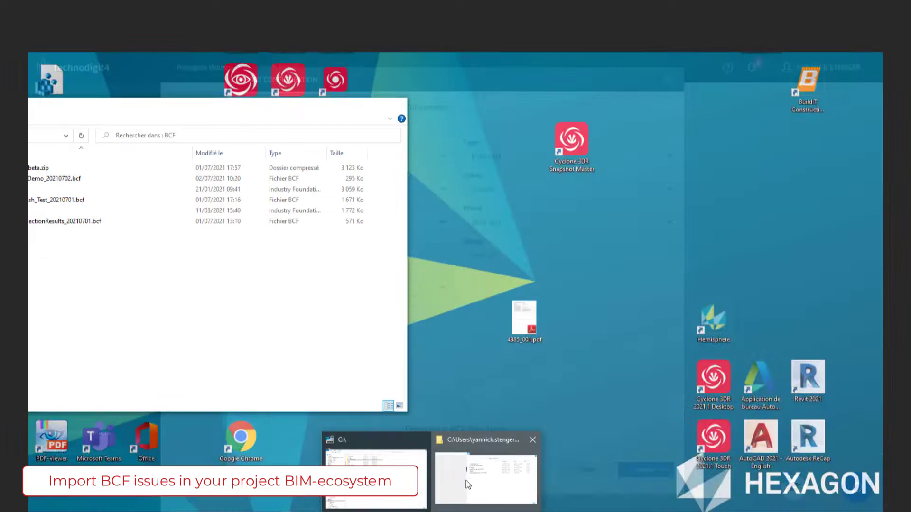
Step: Import the HexagonHouse Demo_20210702 BCF file with the default import values and open the project's issue list
click(466, 480)
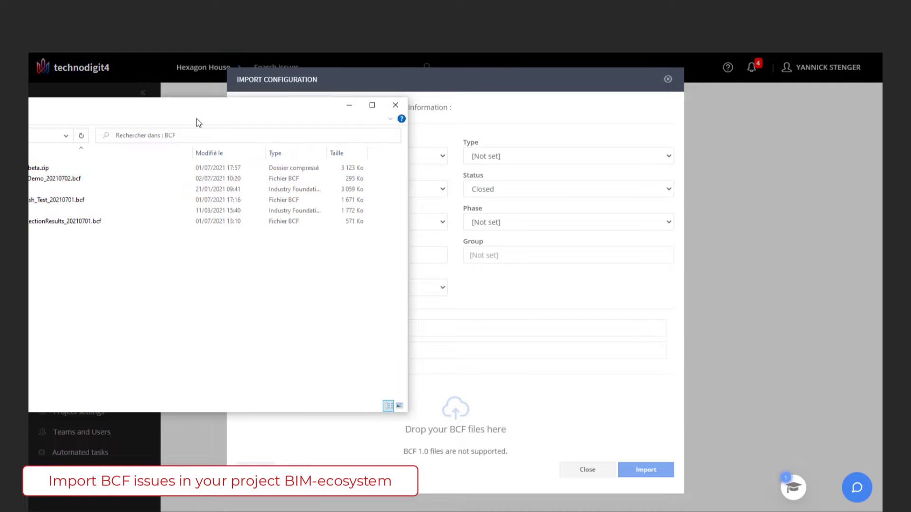
drag(574, 93, 691, 62)
click(530, 136)
drag(531, 136, 454, 435)
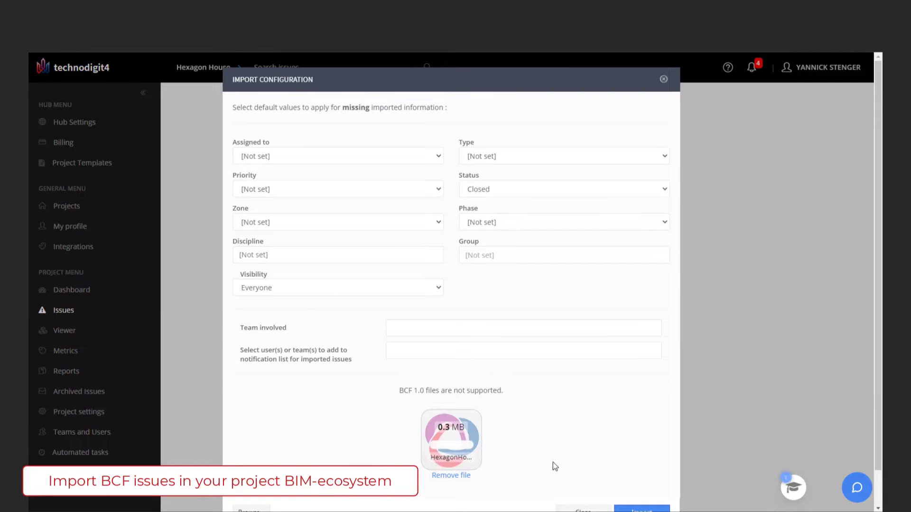
scroll(617, 465, down, 2)
click(642, 468)
click(76, 311)
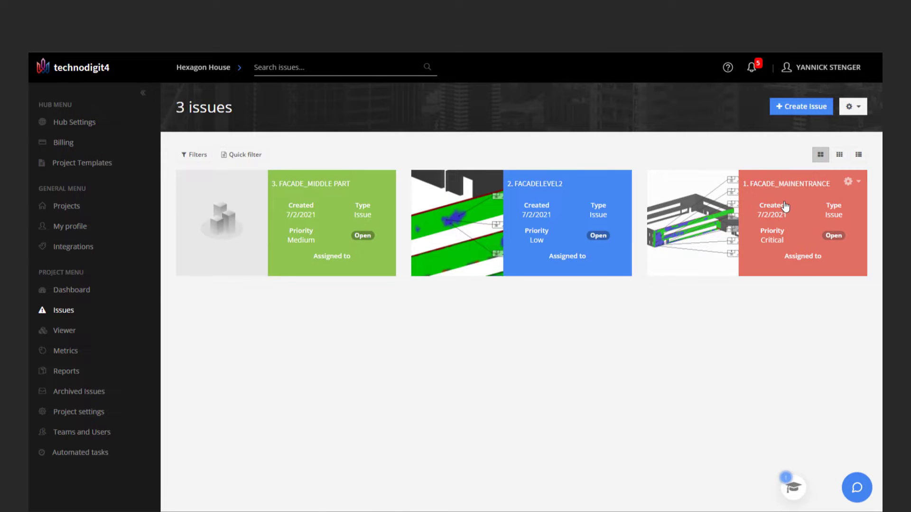
Step: Open the Facade_MainEntrance issue and look through all four of its saved views
click(713, 208)
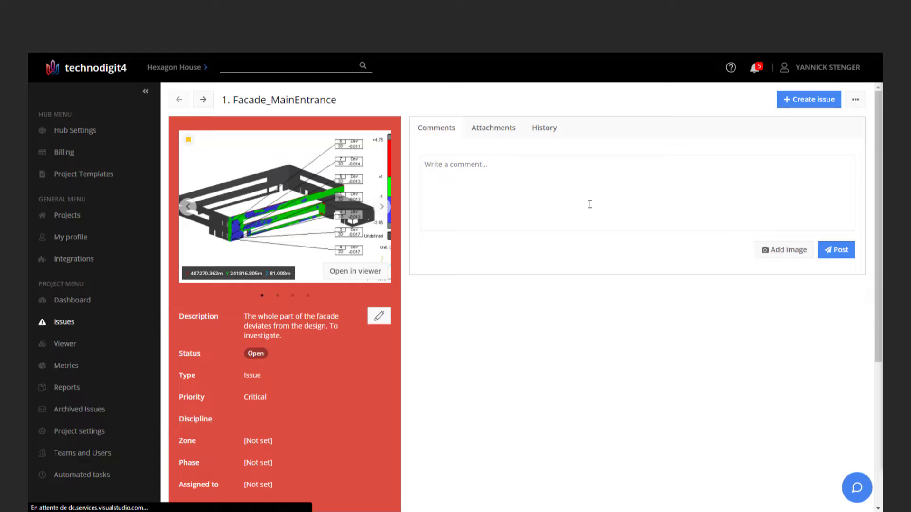
click(278, 296)
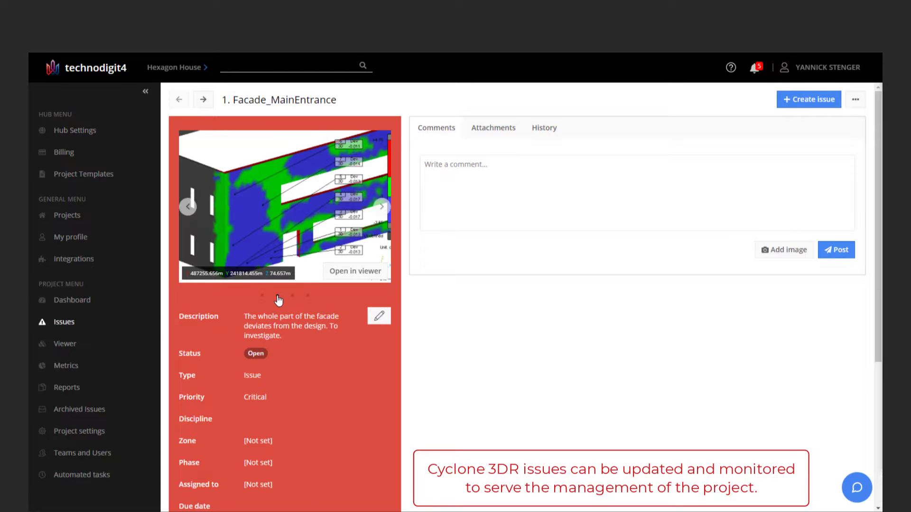
click(292, 296)
click(309, 296)
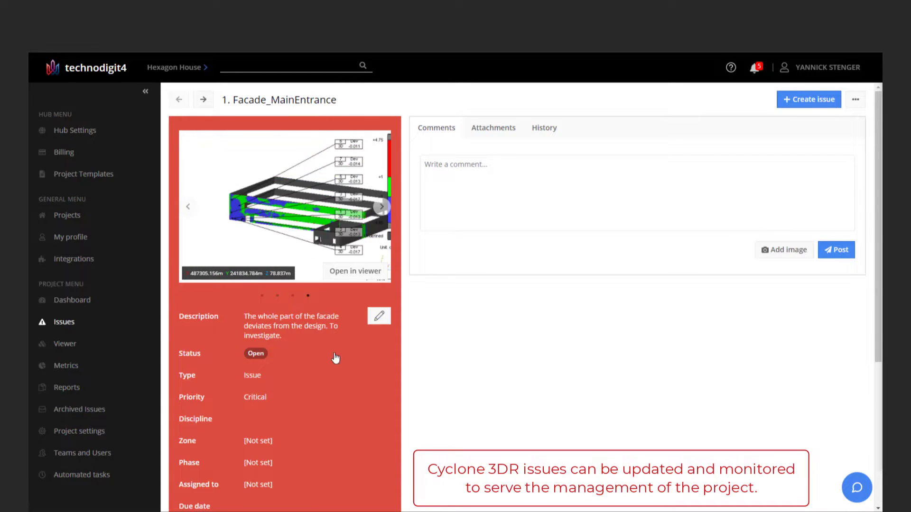
Step: Edit the Facade_MainEntrance issue, assigning it to the second project member with a due date of 7/15/2021
scroll(346, 350, down, 5)
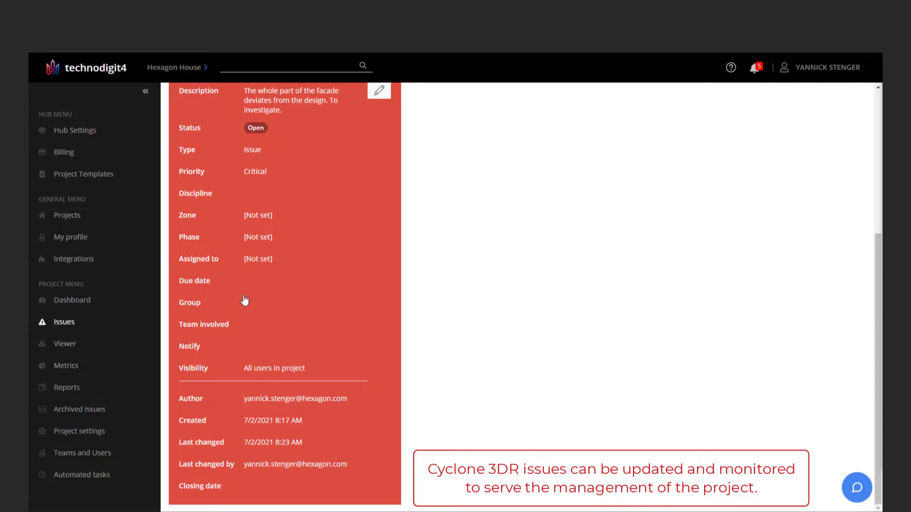
click(256, 263)
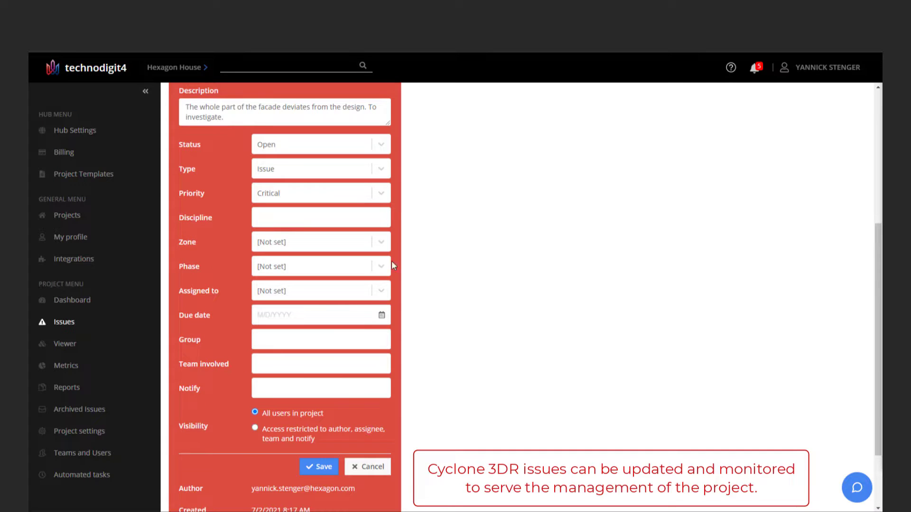
scroll(340, 361, up, 5)
scroll(265, 399, down, 2)
click(297, 392)
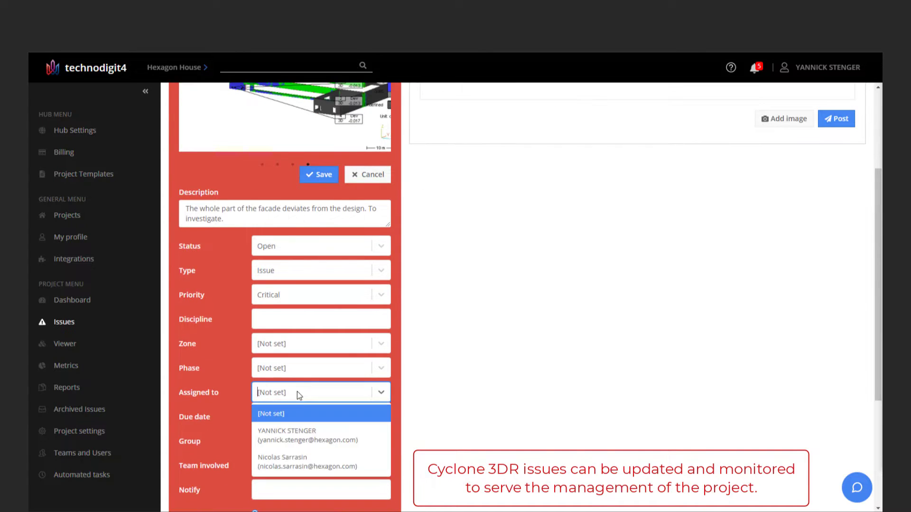
click(310, 463)
click(377, 415)
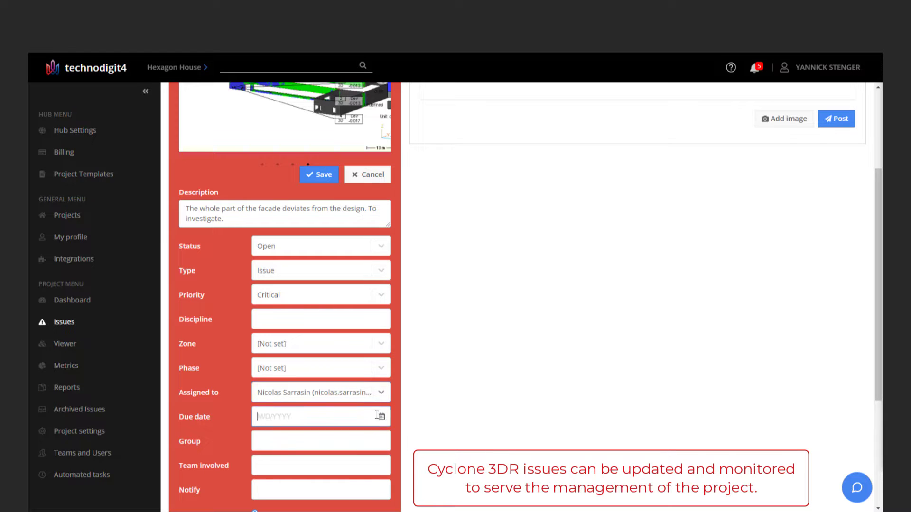
click(380, 416)
click(329, 354)
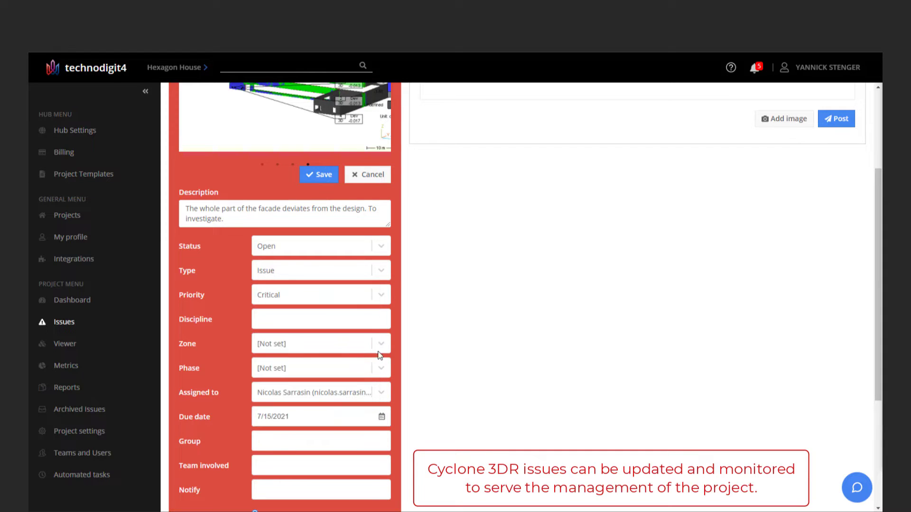
Step: Set the issue's discipline to Architecture, enter "3DR Dev team" as the team involved, and save the issue
click(309, 320)
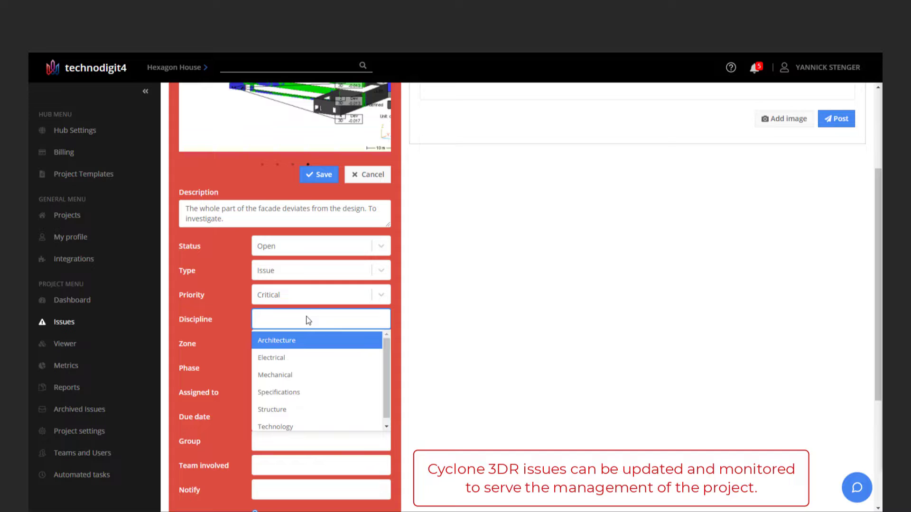
click(305, 338)
click(462, 303)
scroll(427, 303, down, 1)
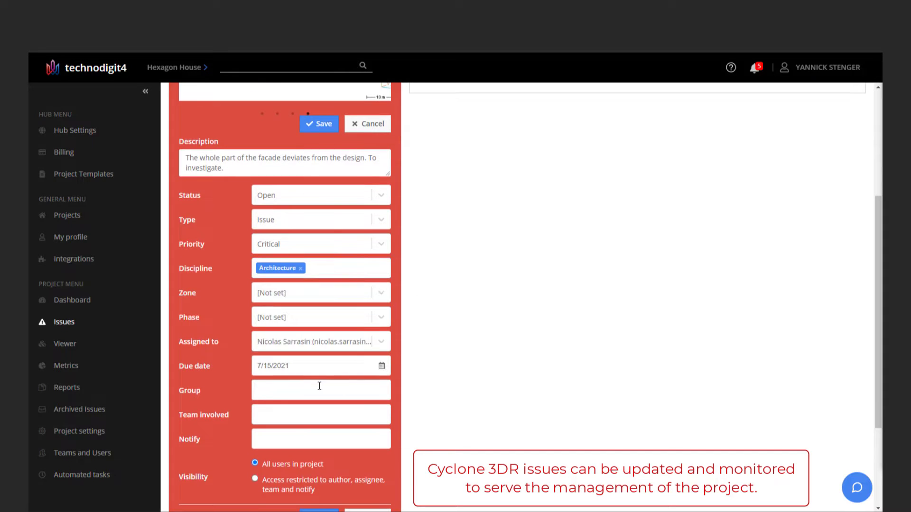
click(325, 415)
text(3DR Dev team)
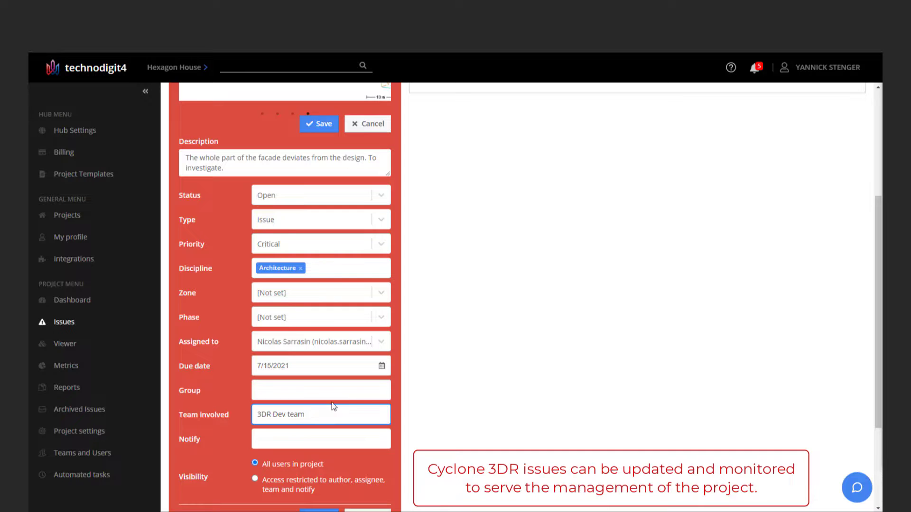
scroll(333, 407, down, 2)
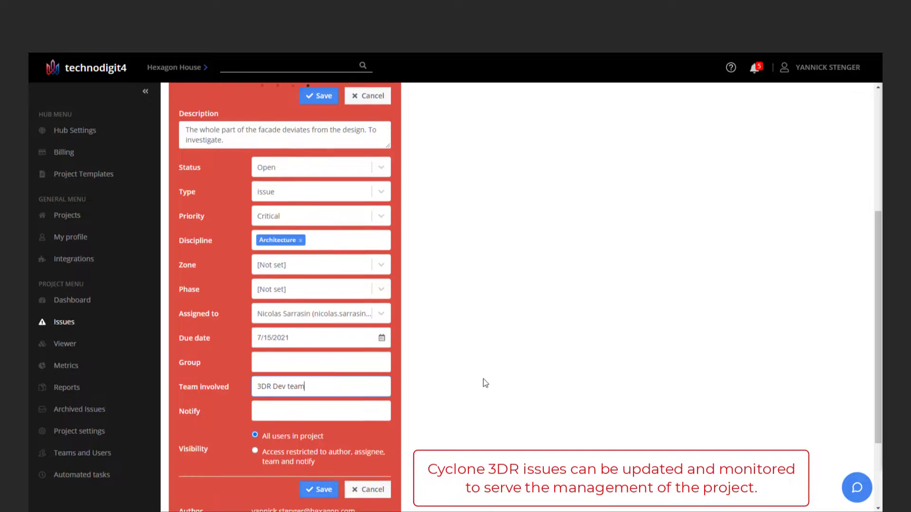
scroll(317, 347, up, 5)
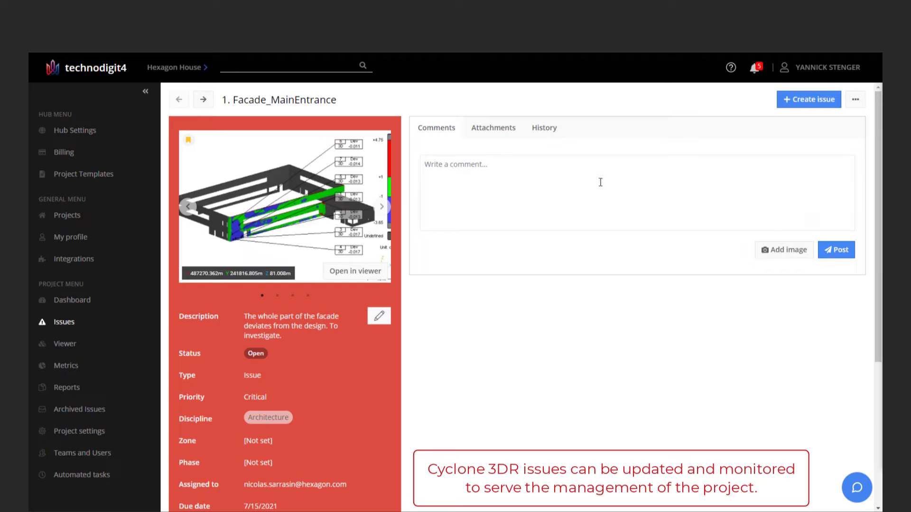
Step: Post a comment asking the assignee to notify the contractor to fix this ASAP, and show the issue's attachments
click(600, 182)
text(Nicolas, please notify the contractor to)
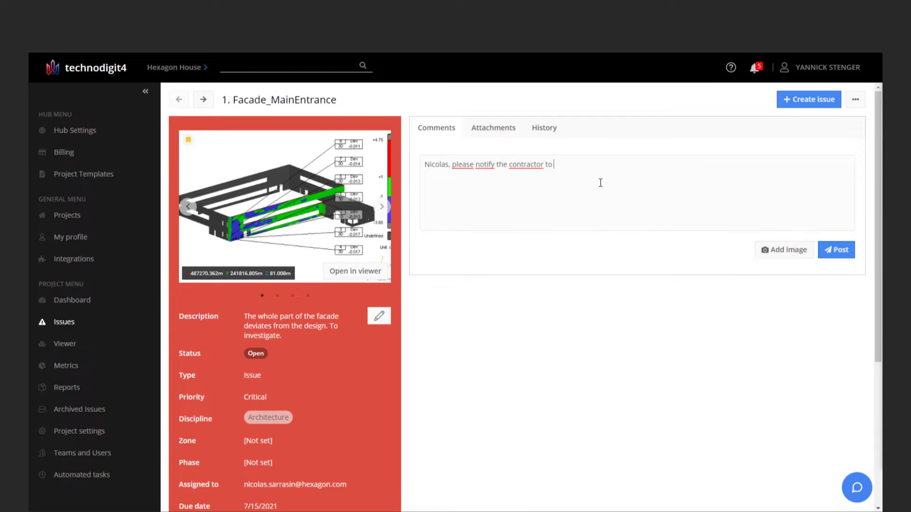
click(837, 249)
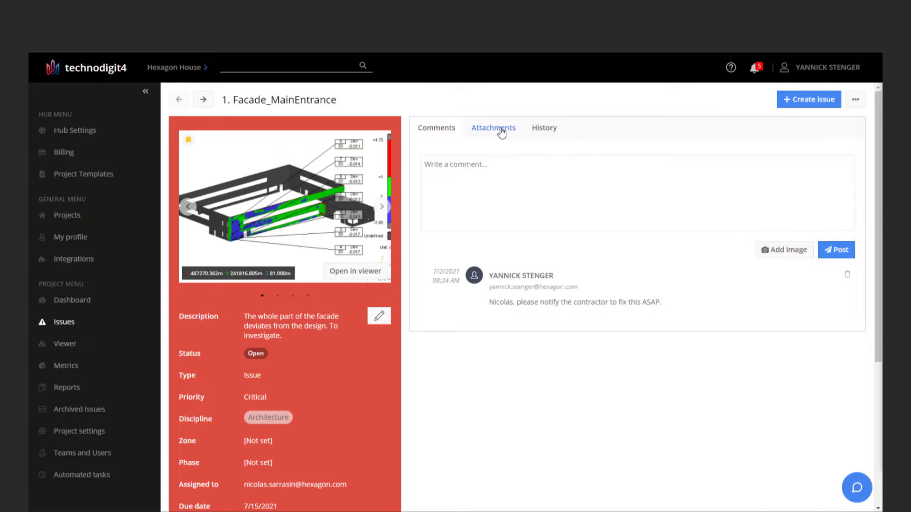
click(501, 132)
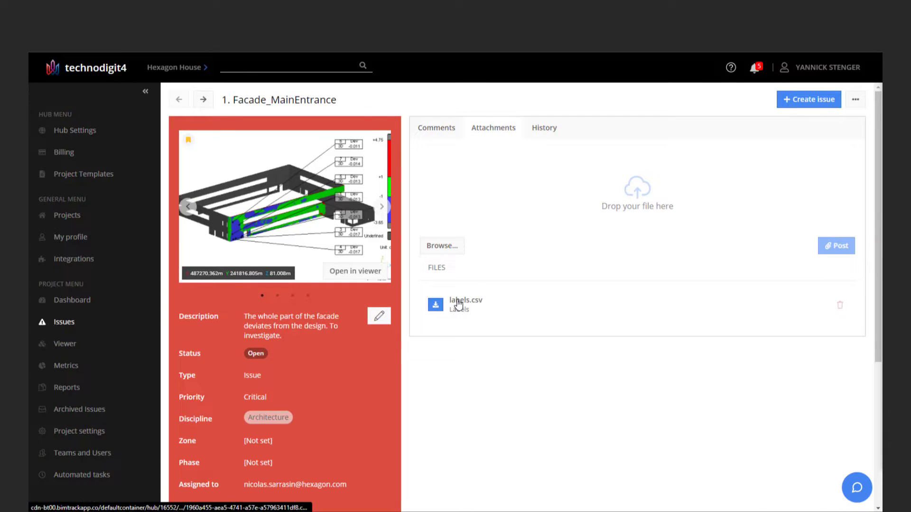
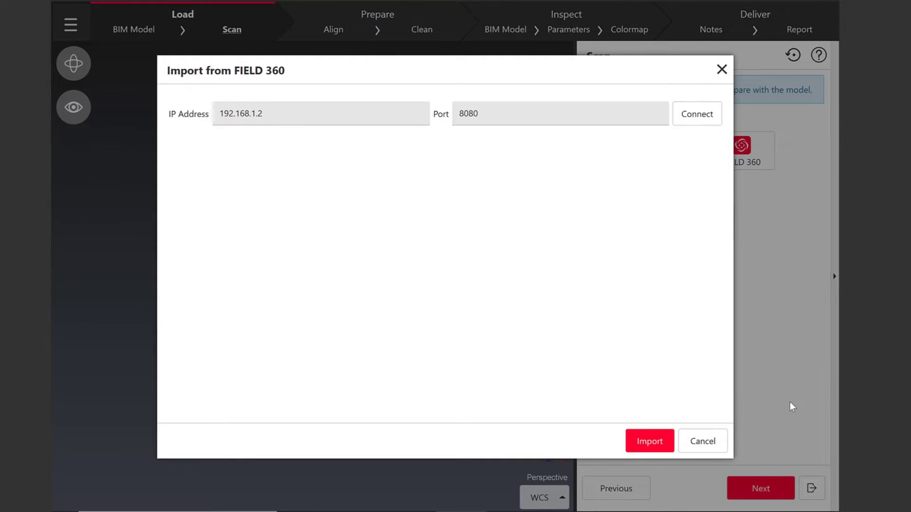
Step: Switch to Cyclone 3DR, connect to FIELD 360 and import the Riemeke44C5 scan project with Intensity color only
click(697, 114)
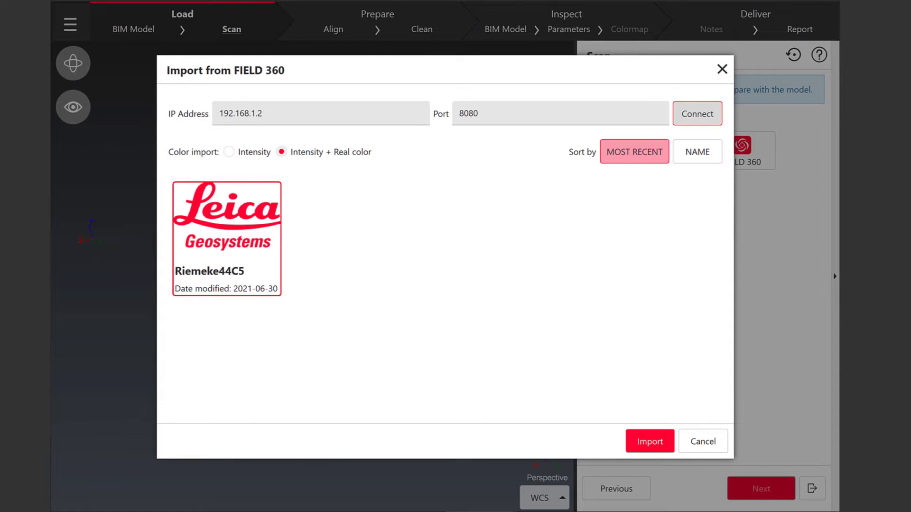
click(229, 152)
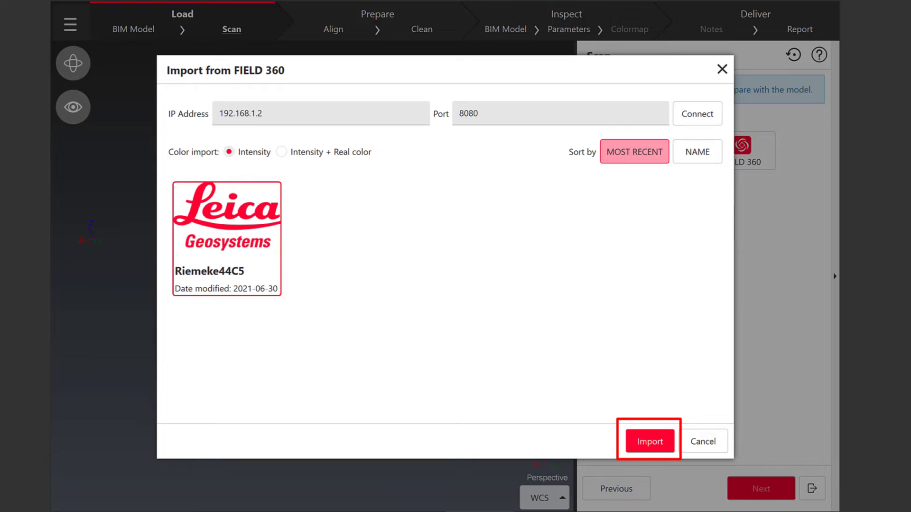
click(639, 442)
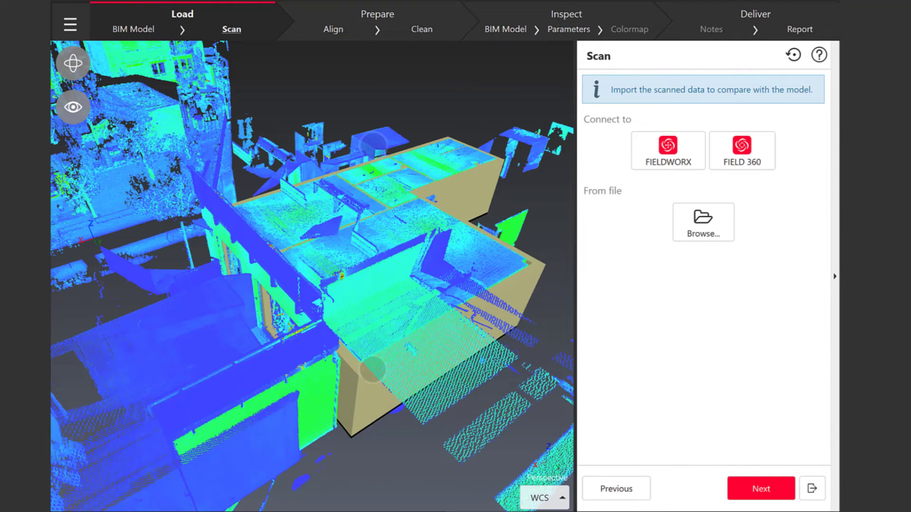
scroll(394, 268, down, 4)
drag(431, 311, 249, 217)
drag(276, 336, 403, 379)
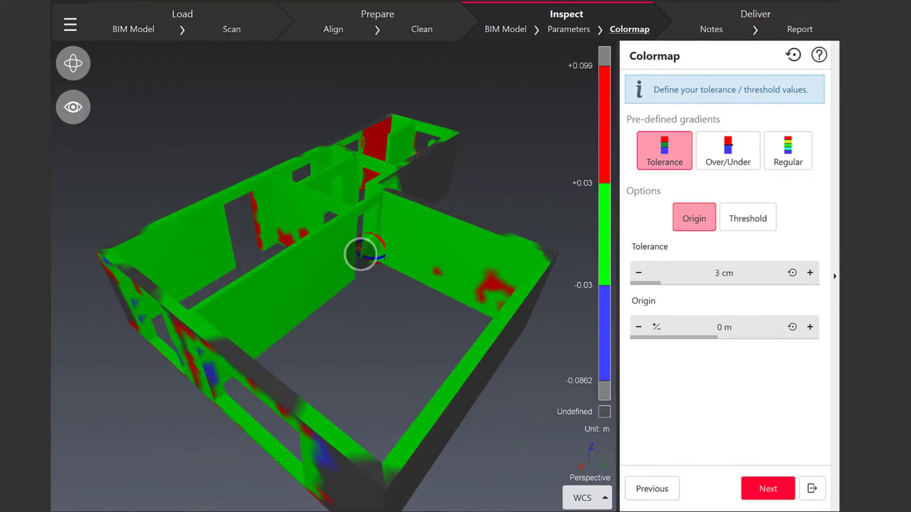
Step: Keep the 3 cm tolerance colormap, proceed to the inspection notes, and create a note on the red wall at the building's far end
drag(362, 252, 303, 256)
click(768, 489)
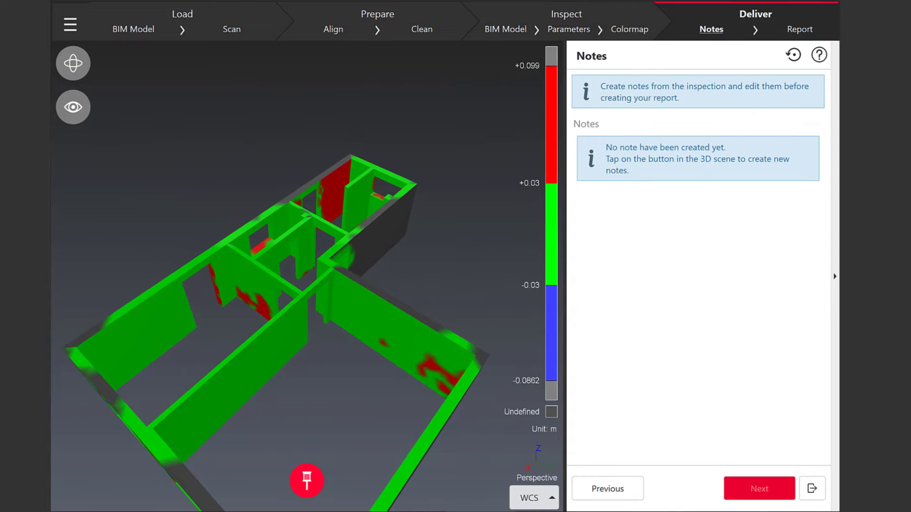
click(307, 481)
click(336, 179)
Step: Add four deviation labels spread over the red wall at the building's far end for Note 1
scroll(241, 272, up, 3)
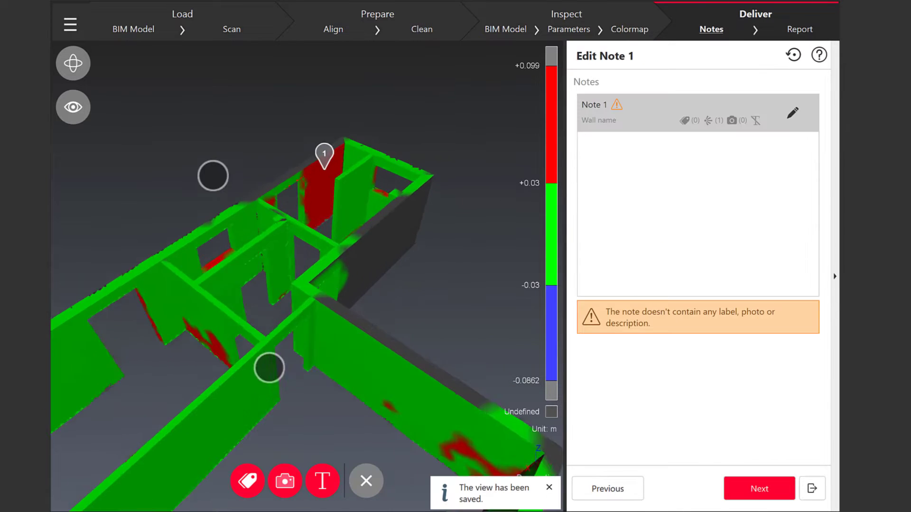
scroll(241, 271, up, 2)
drag(177, 303, 177, 254)
click(247, 481)
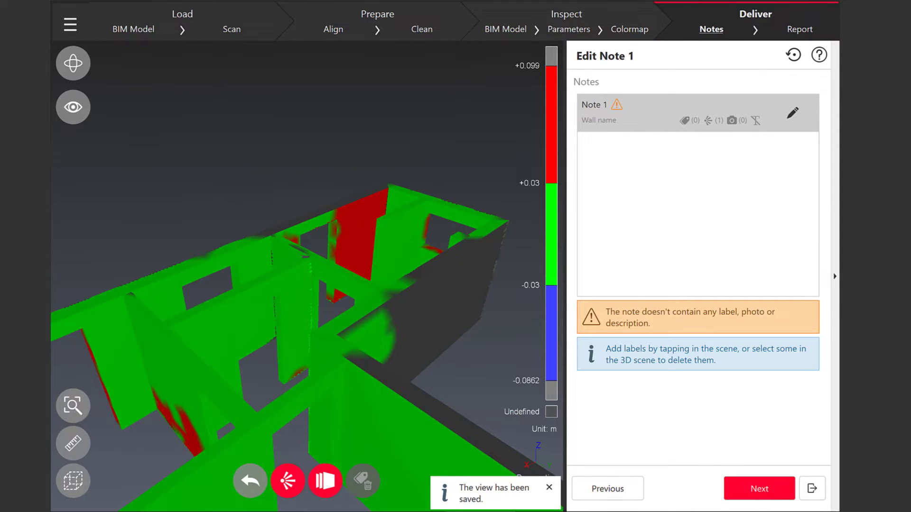
click(356, 248)
scroll(312, 272, up, 1)
drag(321, 290, 297, 321)
scroll(272, 308, up, 3)
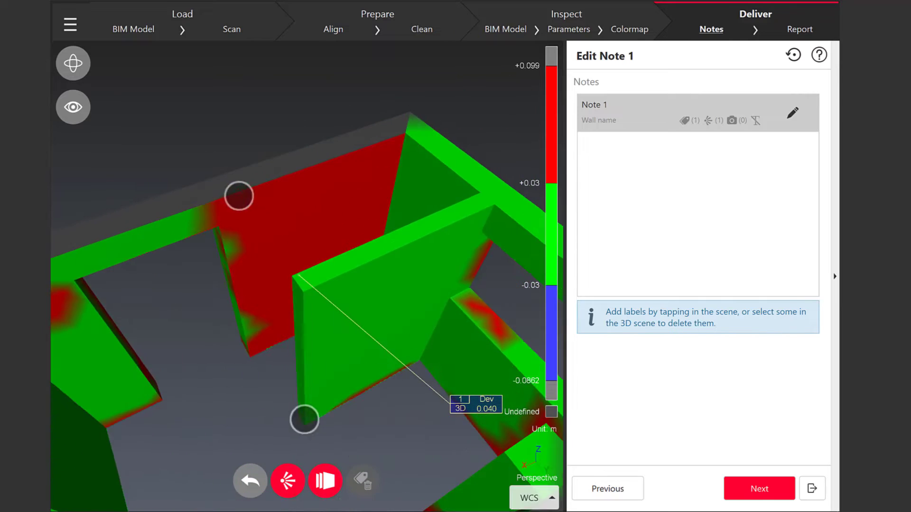
drag(272, 407, 315, 413)
click(277, 313)
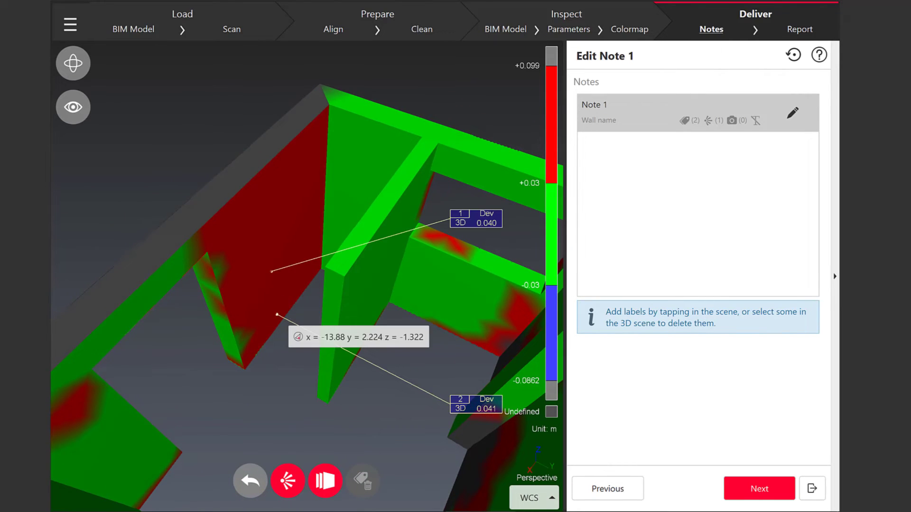
click(314, 142)
click(252, 212)
Step: Save a second view of Note 1 showing the red wall with its deviation labels
scroll(242, 257, down, 3)
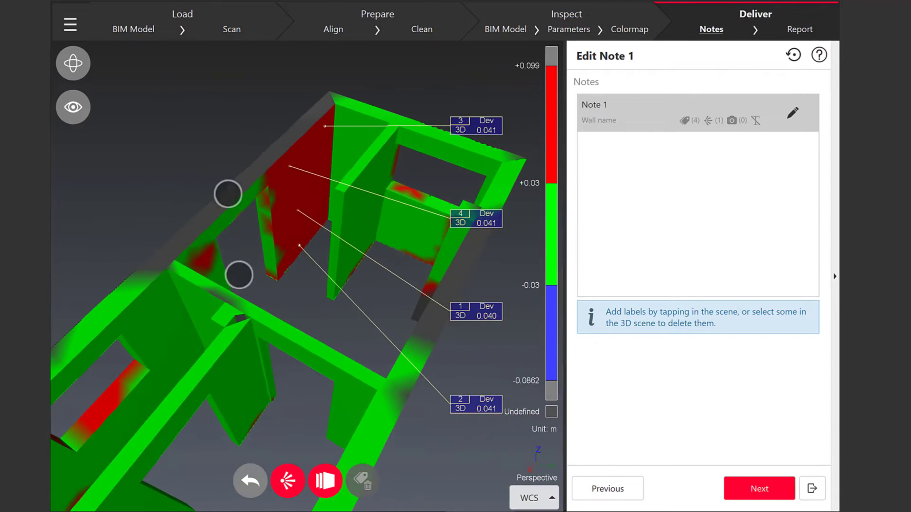
drag(238, 275, 172, 263)
click(282, 483)
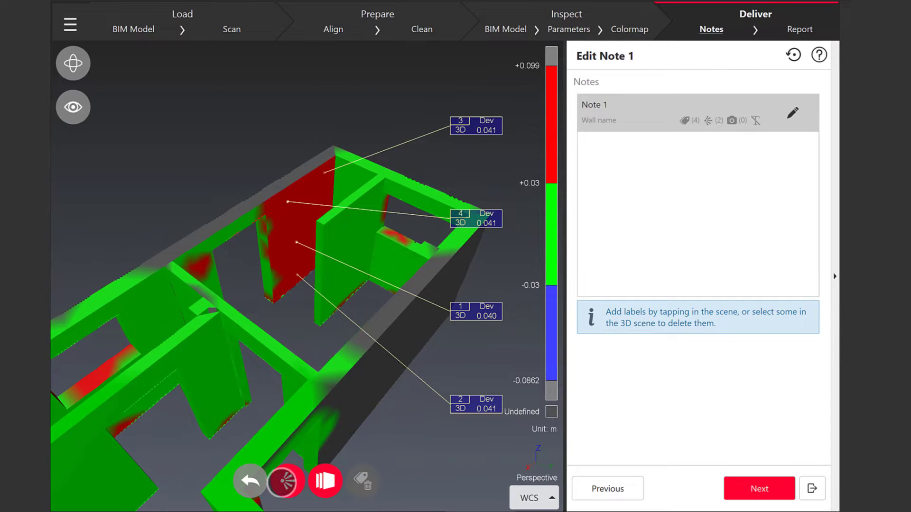
Step: Save a view of the labelled wall in parallel projection with the scan point cloud displayed over the model
click(73, 71)
click(152, 63)
scroll(216, 271, down, 3)
drag(216, 271, 278, 230)
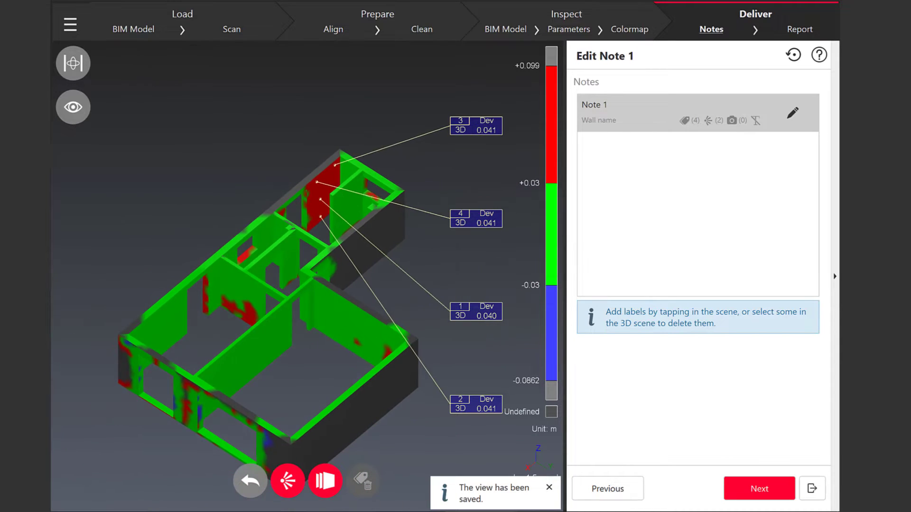
scroll(221, 266, up, 2)
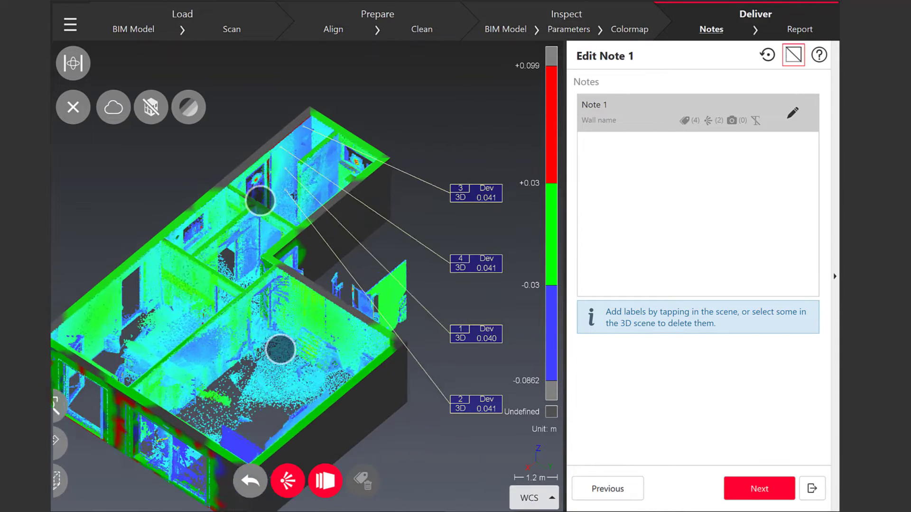
scroll(270, 274, down, 2)
click(835, 276)
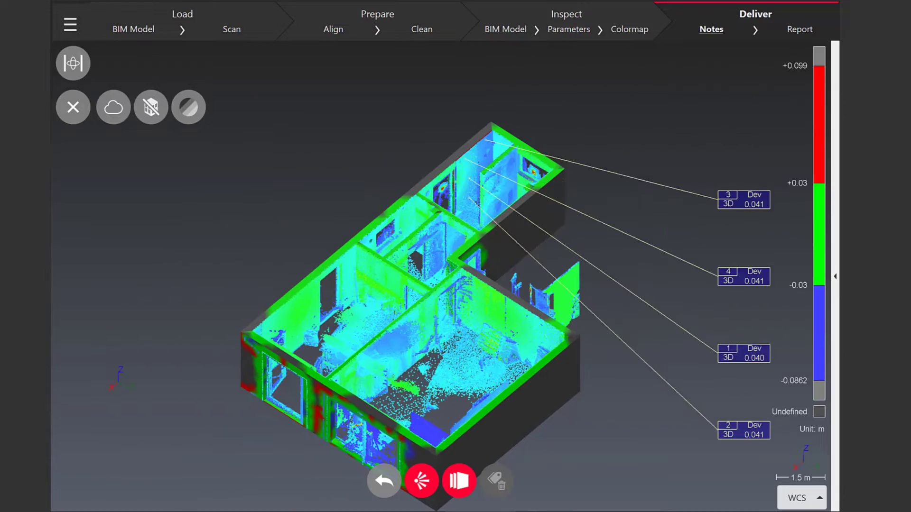
scroll(420, 208, up, 5)
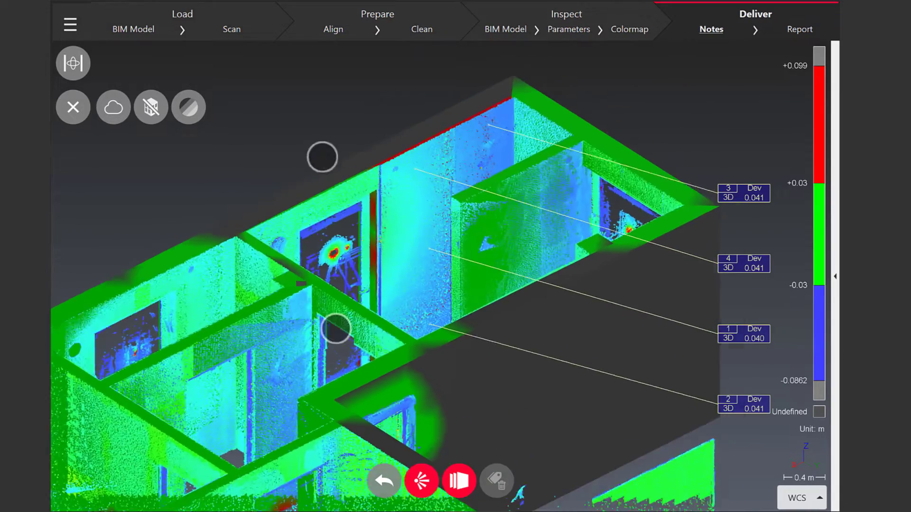
drag(329, 276, 395, 285)
scroll(323, 296, down, 4)
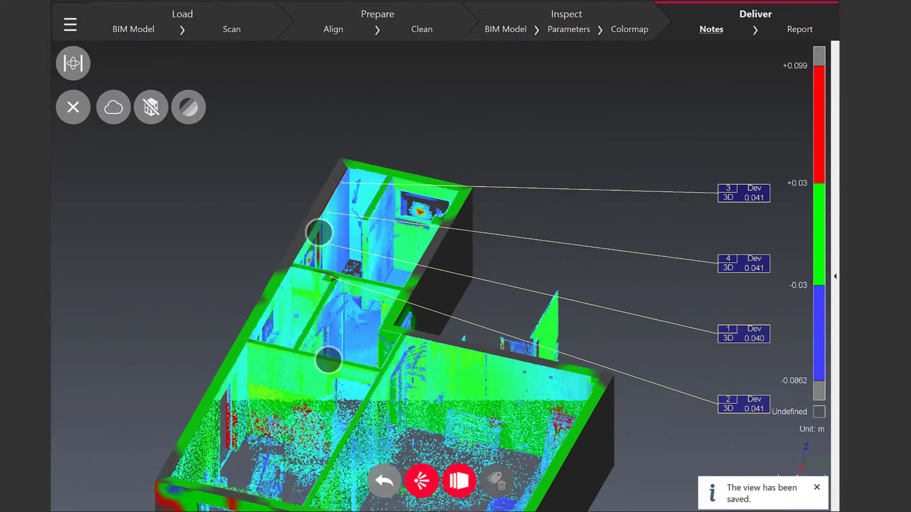
Step: Hide the scan point cloud and bring back the Note 1 details beside the 3D scene
click(114, 107)
click(73, 107)
scroll(345, 257, down, 3)
click(835, 280)
drag(256, 356, 391, 356)
scroll(256, 283, up, 3)
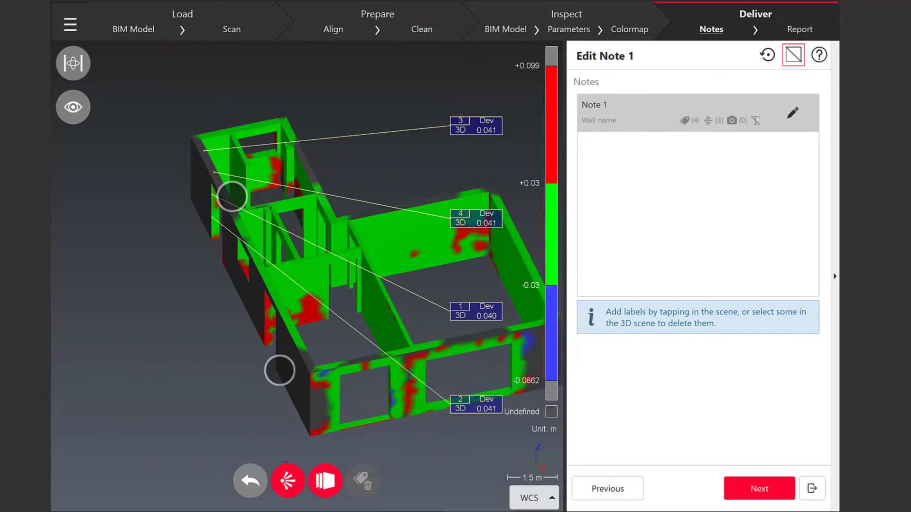
Step: Finish labelling and change the title of Note 1 to "Room1 issue with wall"
click(250, 481)
click(322, 480)
click(469, 137)
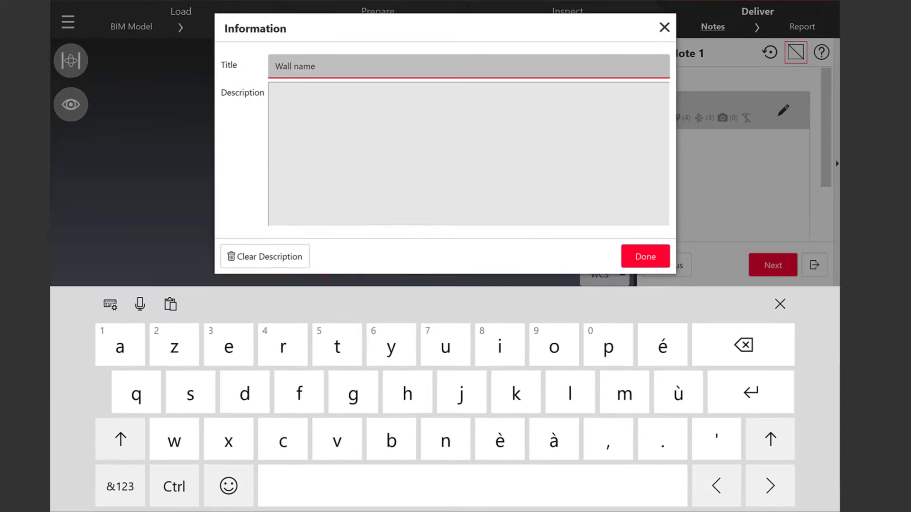
key(BackSpace)
key(BackSpace)
key(BackSpace)
key(BackSpace)
key(BackSpace)
key(BackSpace)
key(BackSpace)
key(BackSpace)
key(BackSpace)
text(Room1 issue with wall)
Step: Enter "to investigate" as the note's description and proceed to the inspection report
click(454, 124)
text(to investigate)
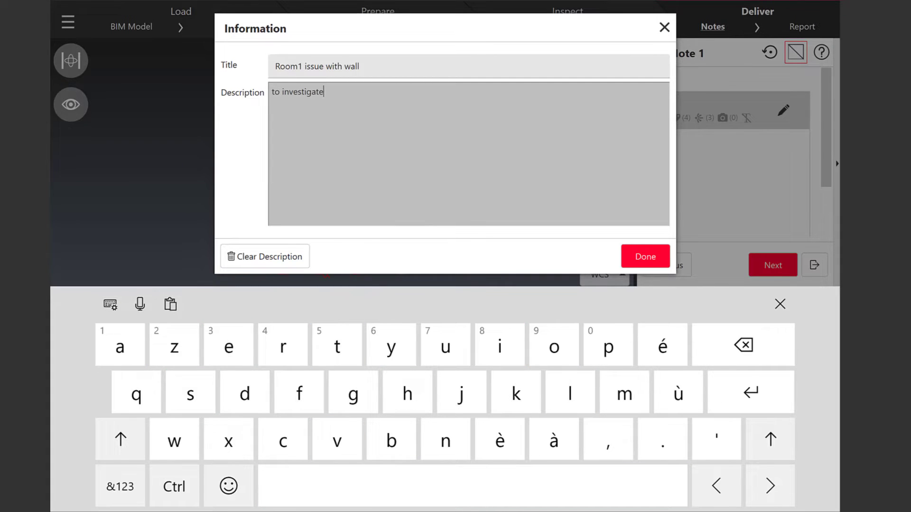
click(646, 257)
click(773, 265)
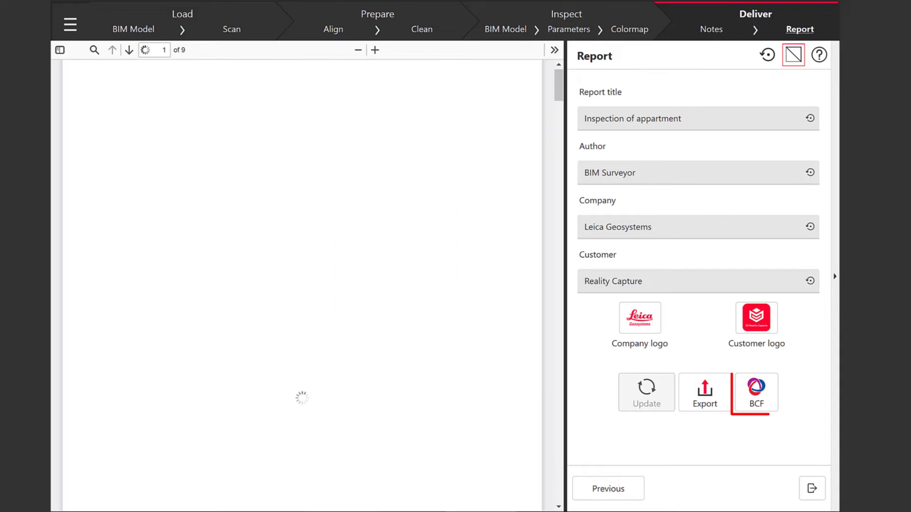
Step: Export the inspection notes as a BCF file named "Appartment analysis" on the desktop
click(756, 394)
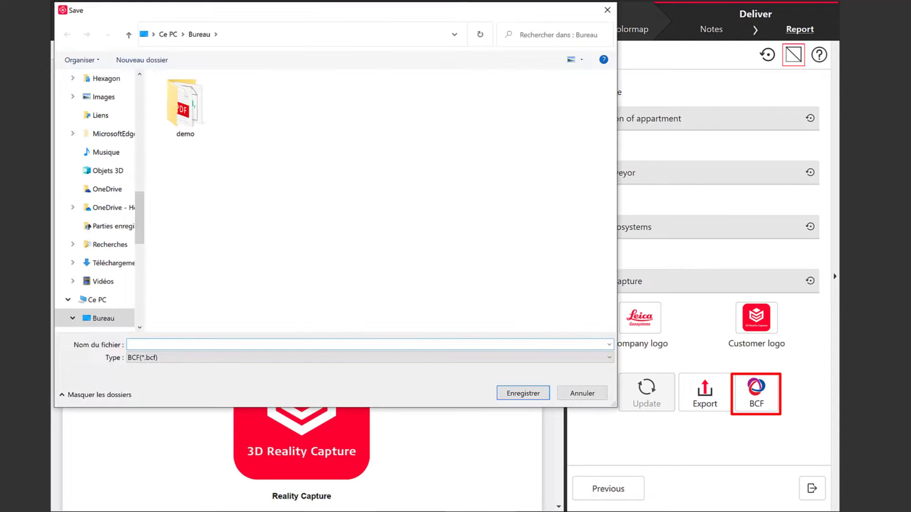
text(Ap)
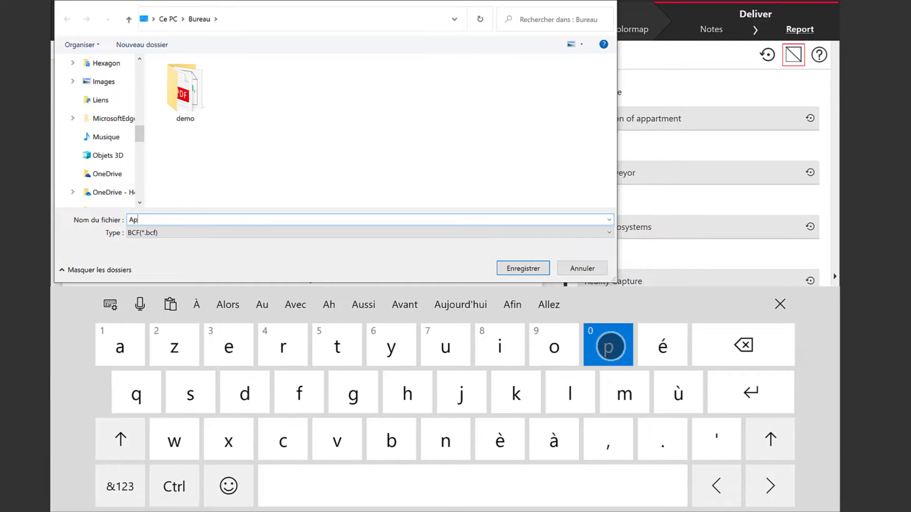
text(partmen)
key(BackSpace)
key(BackSpace)
key(BackSpace)
key(BackSpace)
key(BackSpace)
text(artment)
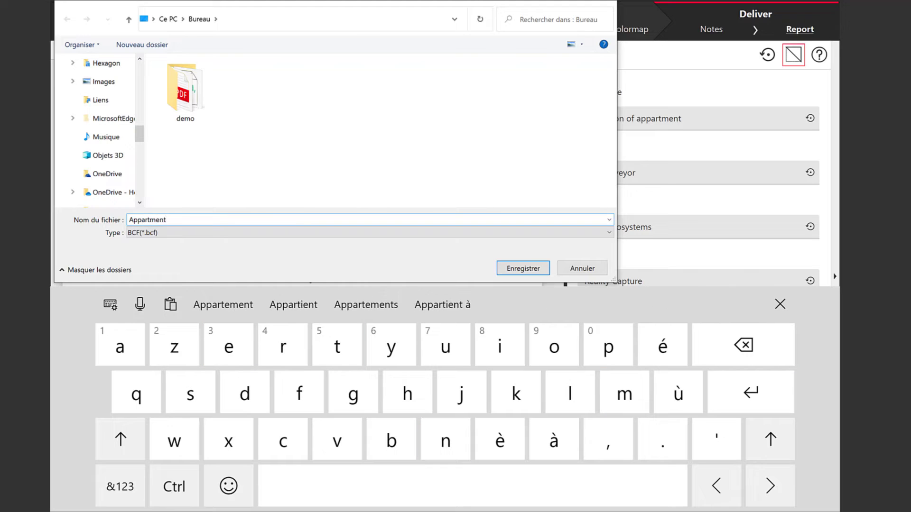
text( analysis)
key(Return)
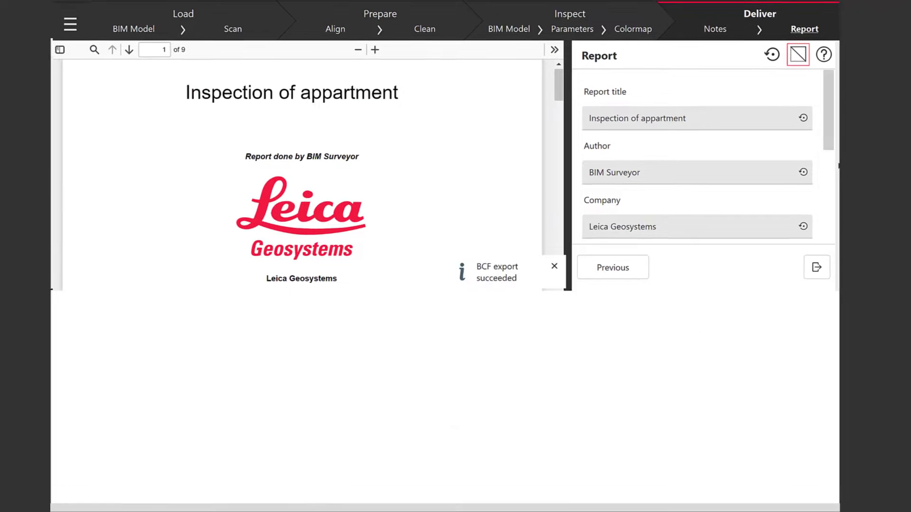
Step: Export the inspection report and look through the pages with the note's saved views
key(alt+Tab)
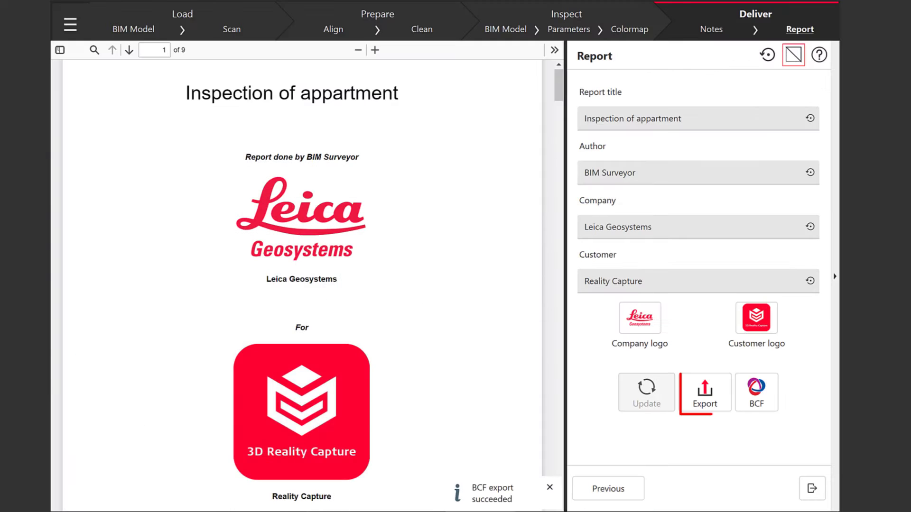
click(705, 392)
click(523, 393)
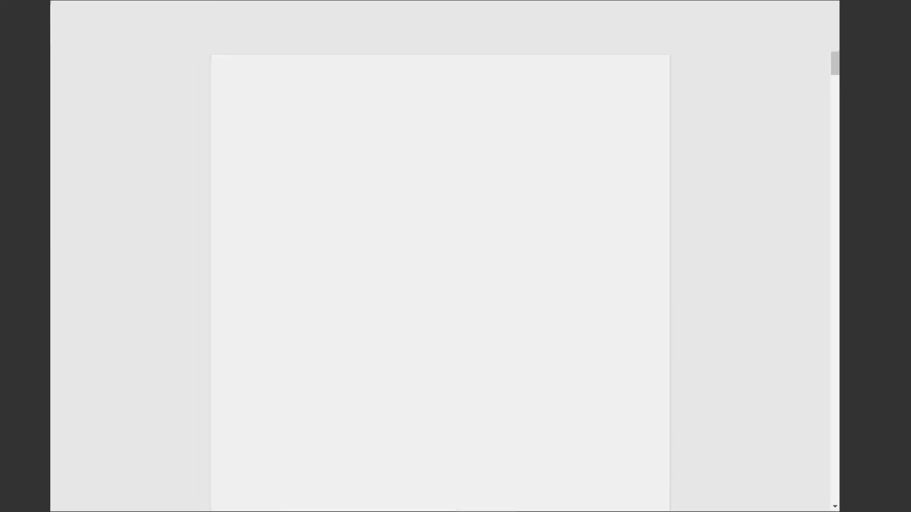
scroll(192, 85, down, 20)
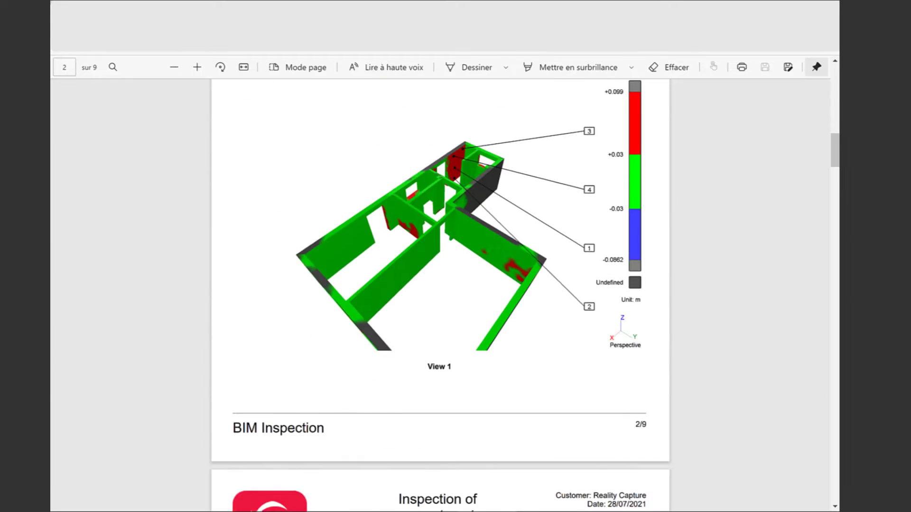
scroll(190, 92, down, 10)
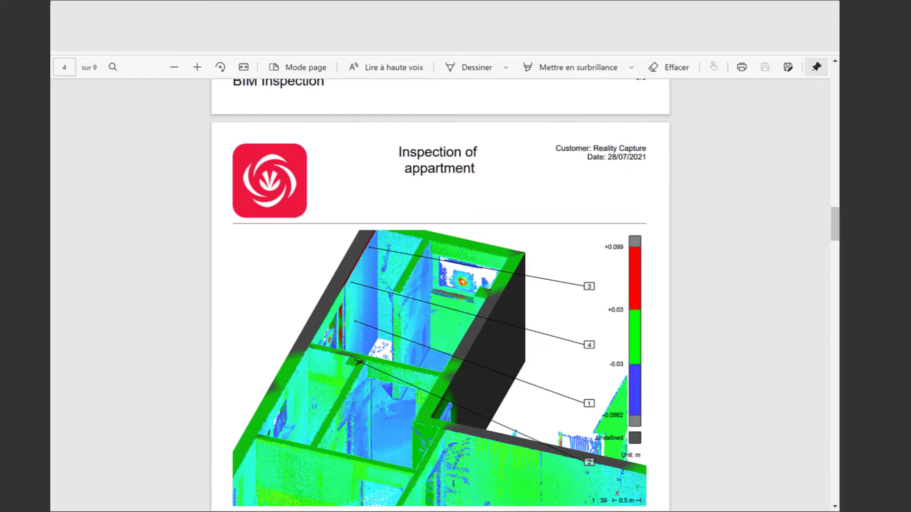
scroll(201, 199, up, 5)
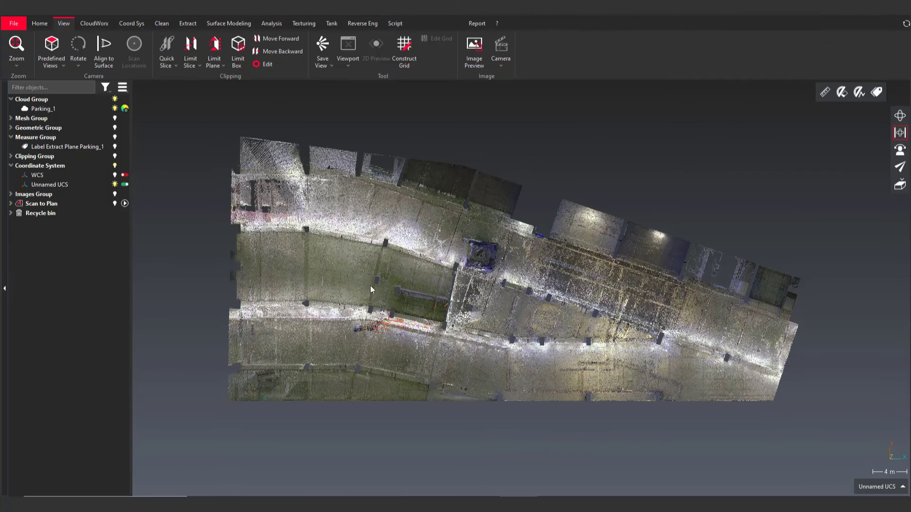
Step: Cut the ceiling off the parking point cloud with a limit box and orbit its interior in perspective
drag(370, 286, 490, 269)
scroll(377, 253, up, 3)
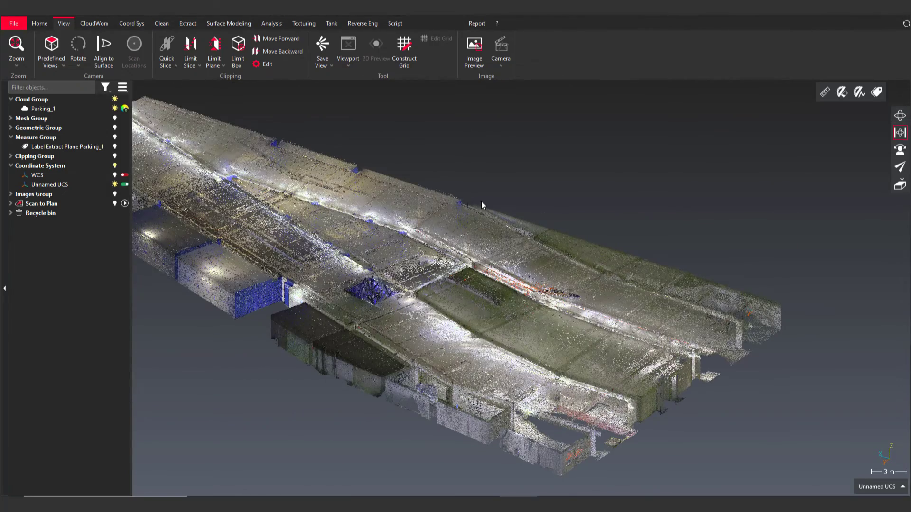
click(237, 53)
drag(367, 186, 363, 222)
key(Escape)
click(899, 116)
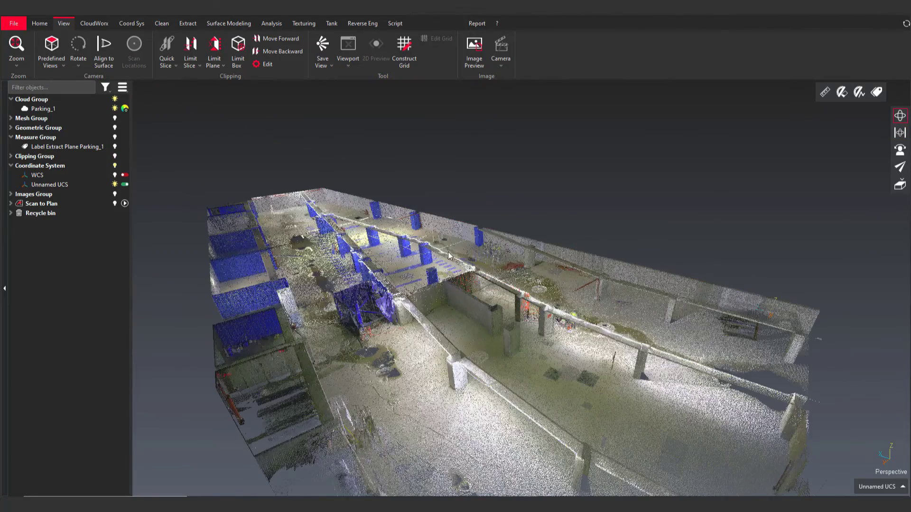
drag(435, 274, 342, 277)
drag(477, 290, 367, 300)
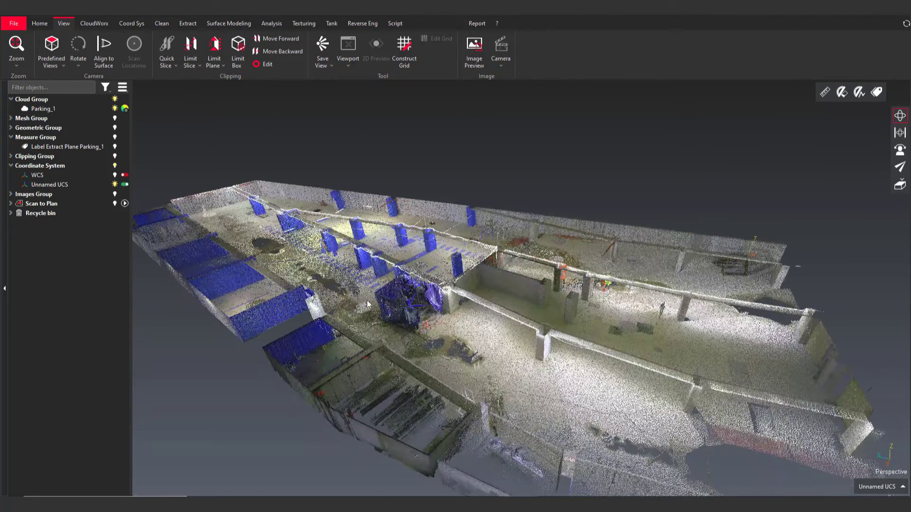
Step: Hide the point cloud and display the Parking_1 mesh instead
click(11, 118)
click(115, 127)
click(115, 99)
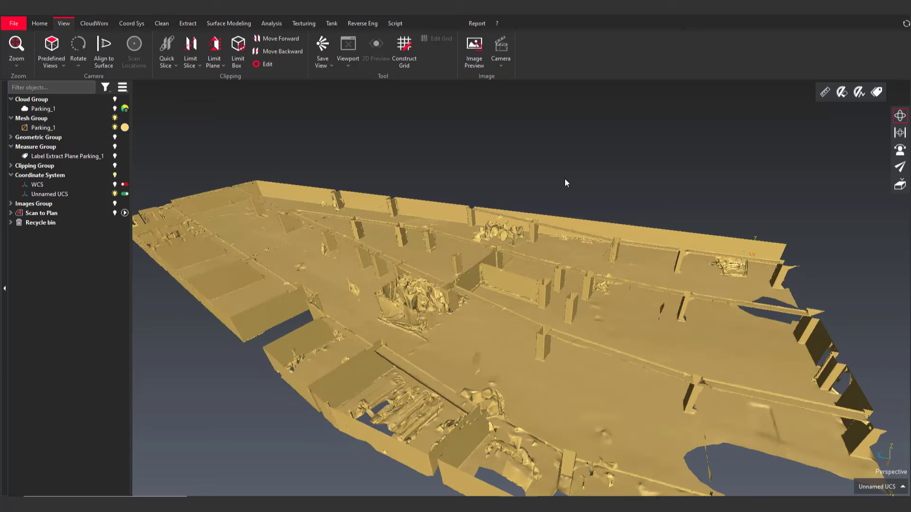
mouse_move(514, 312)
mouse_down()
mouse_move(493, 302)
mouse_move(506, 303)
mouse_up()
Step: Preview a Segmentation of the Parking_1 mesh with only Planes chosen for feature extraction
click(506, 302)
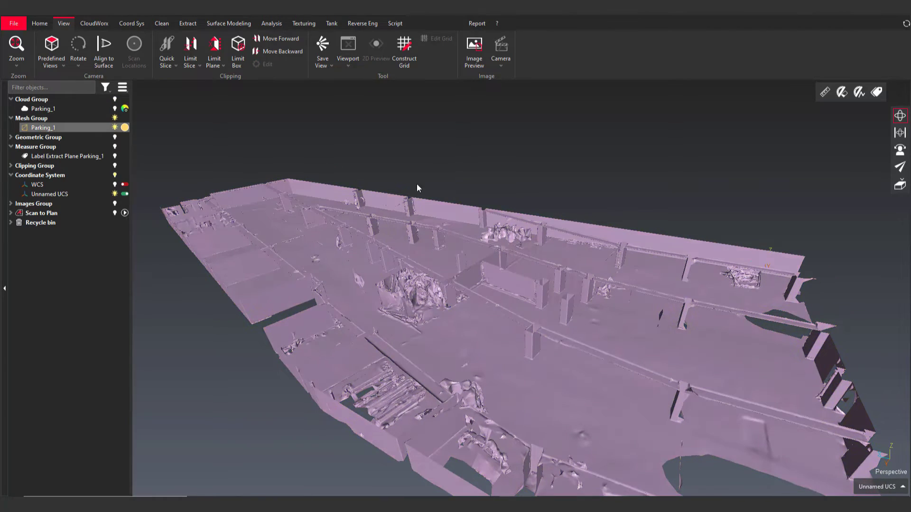
click(240, 22)
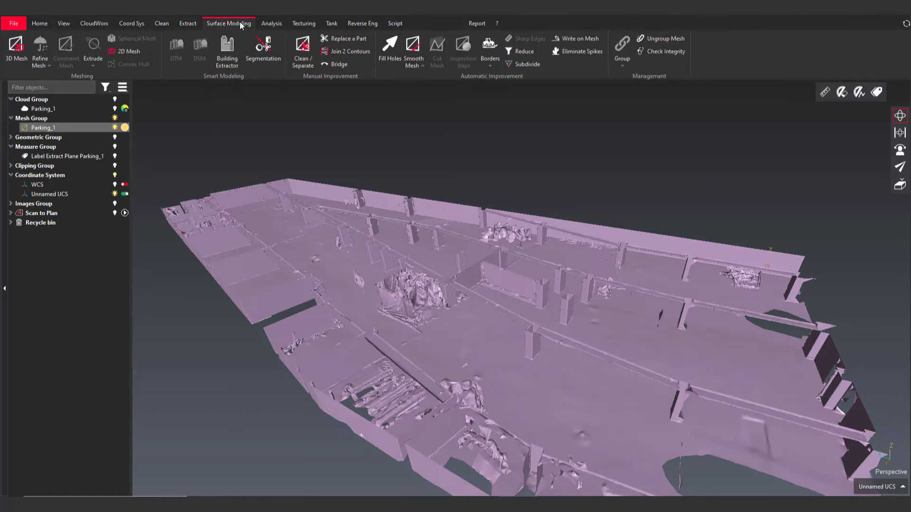
click(254, 46)
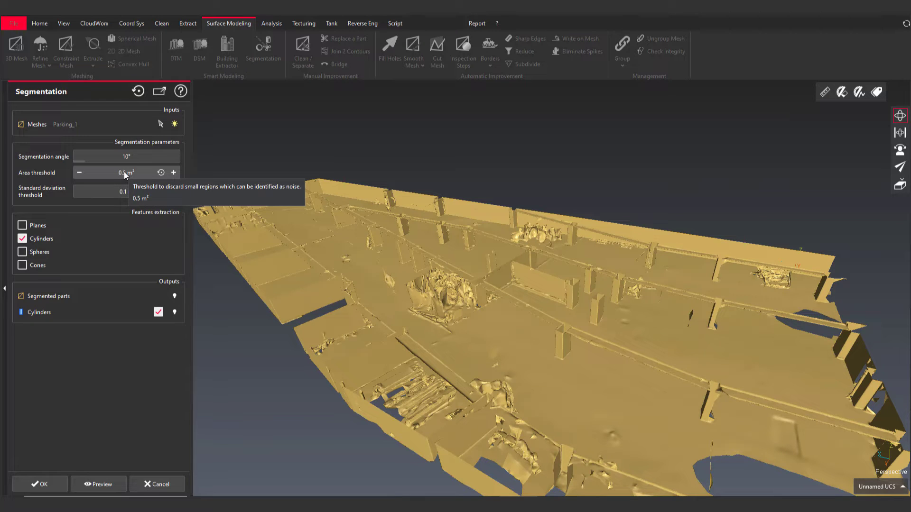
click(38, 237)
click(36, 227)
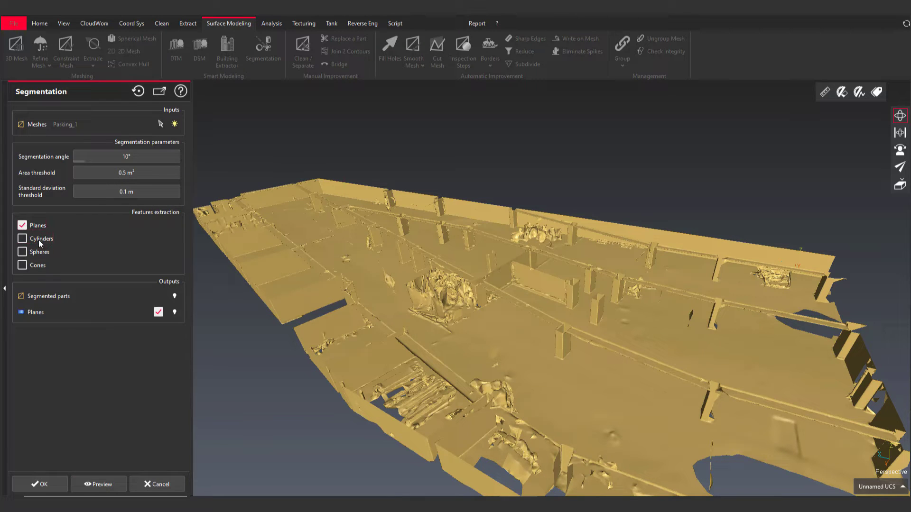
click(101, 484)
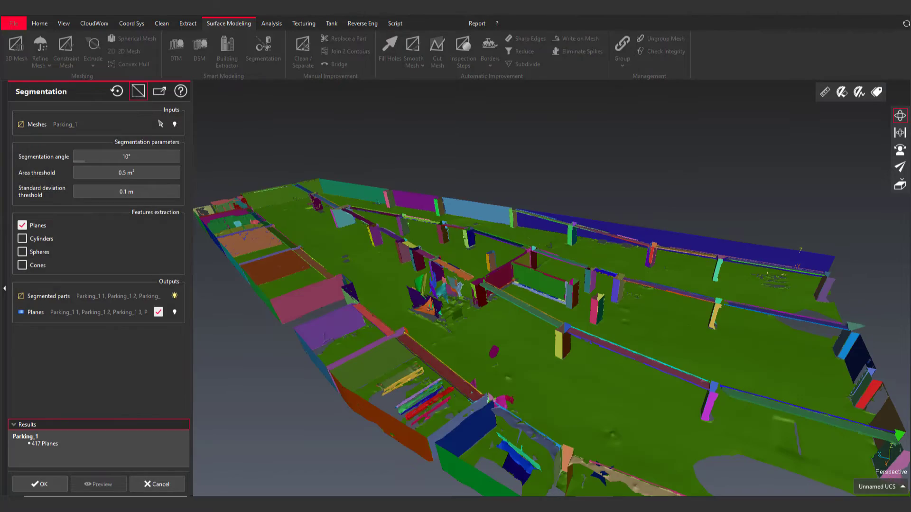
Step: Inspect the coloured segmented parts and display the extracted planes in their place
drag(578, 327, 606, 327)
middle_drag(606, 323, 565, 269)
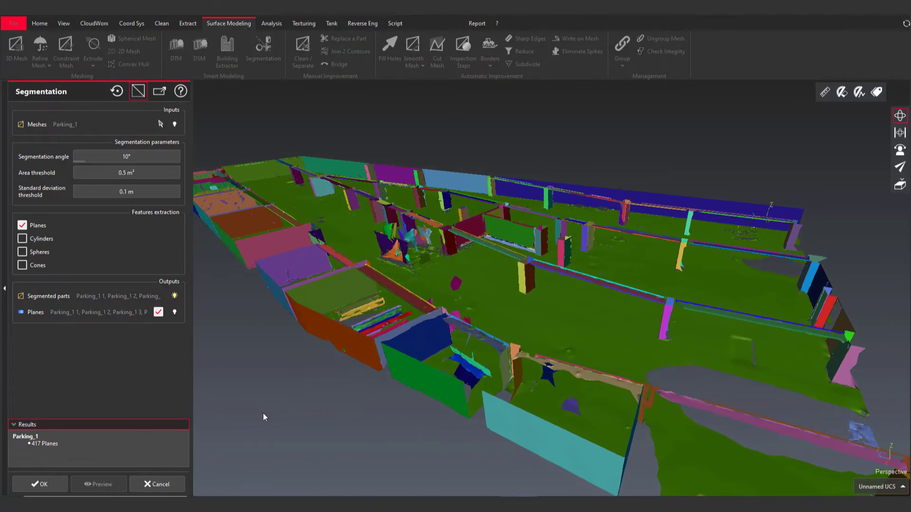
click(175, 314)
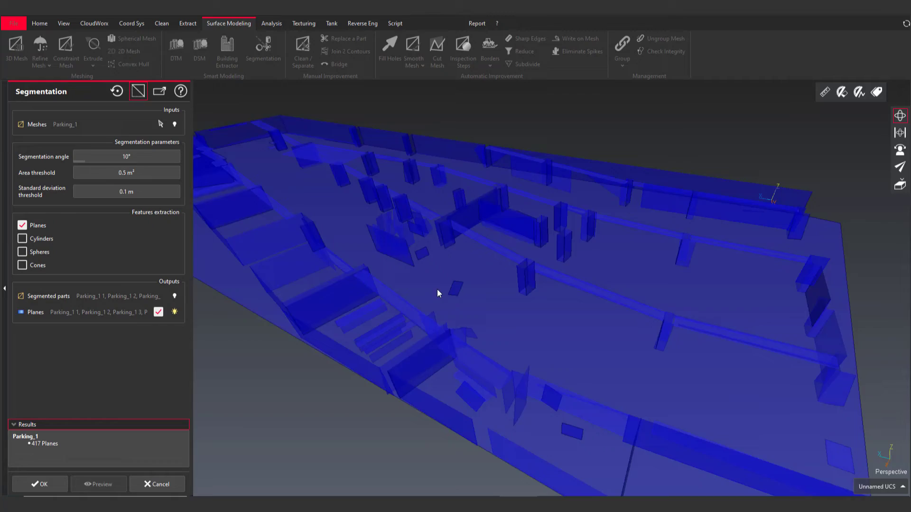
Step: Accept the plane segmentation of Parking_1 and show the result in an orthographic view
drag(437, 294, 494, 284)
click(40, 484)
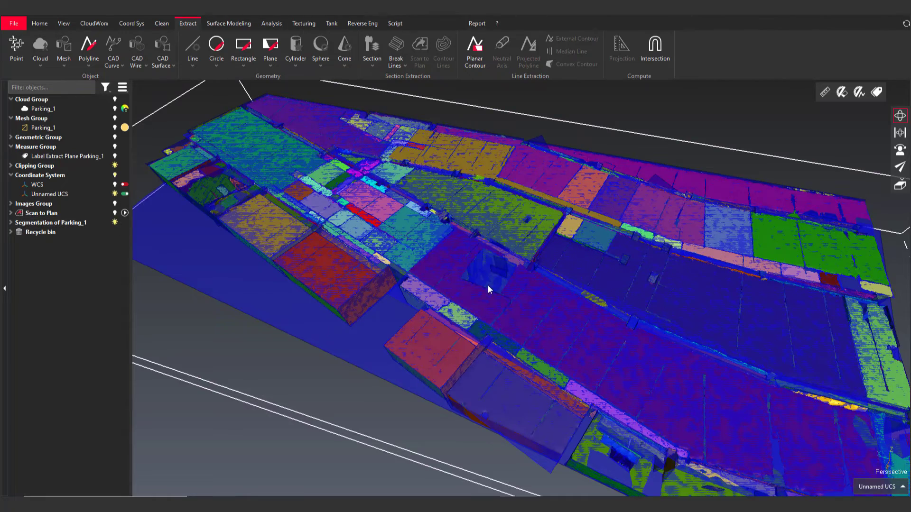
drag(488, 288, 560, 319)
scroll(575, 306, down, 3)
scroll(558, 315, up, 2)
click(900, 136)
mouse_move(511, 292)
mouse_down()
mouse_move(517, 308)
mouse_move(509, 306)
mouse_up()
scroll(523, 276, up, 3)
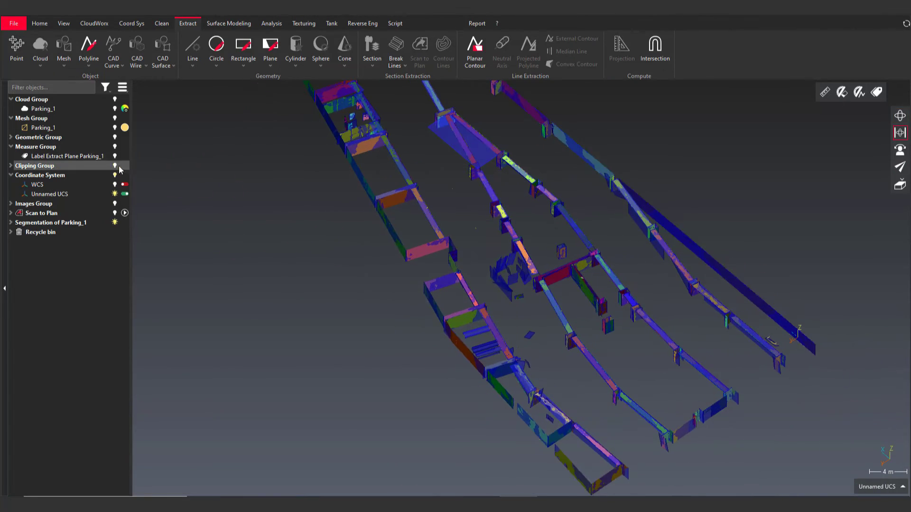
Step: Delete the stray planes scattered on the floor in the middle of the parking, beside the central columns
scroll(513, 308, up, 5)
middle_drag(515, 308, 532, 374)
drag(539, 379, 450, 303)
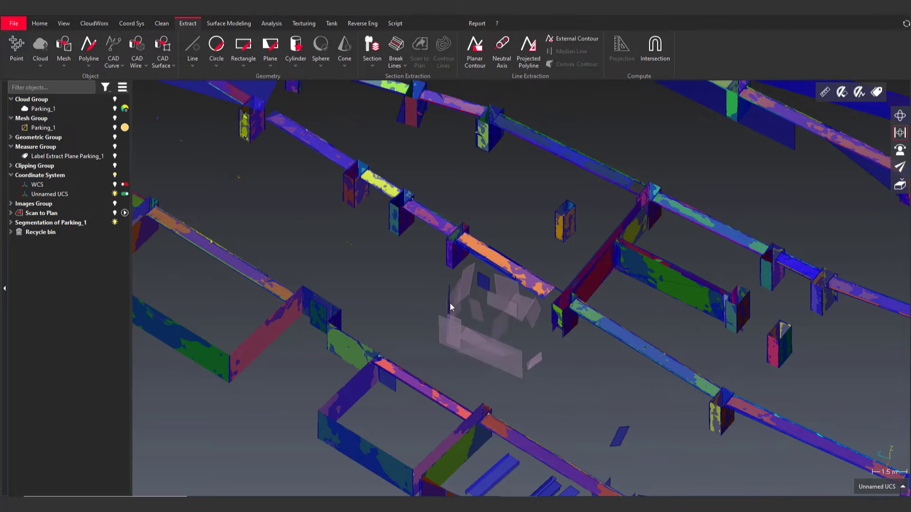
key(Delete)
click(624, 432)
key(Delete)
drag(497, 346, 426, 284)
key(Delete)
Step: Delete the group of stray planes standing below the beam along the parking bays
scroll(455, 307, down, 2)
scroll(455, 307, down, 3)
middle_drag(474, 293, 227, 264)
scroll(639, 332, up, 5)
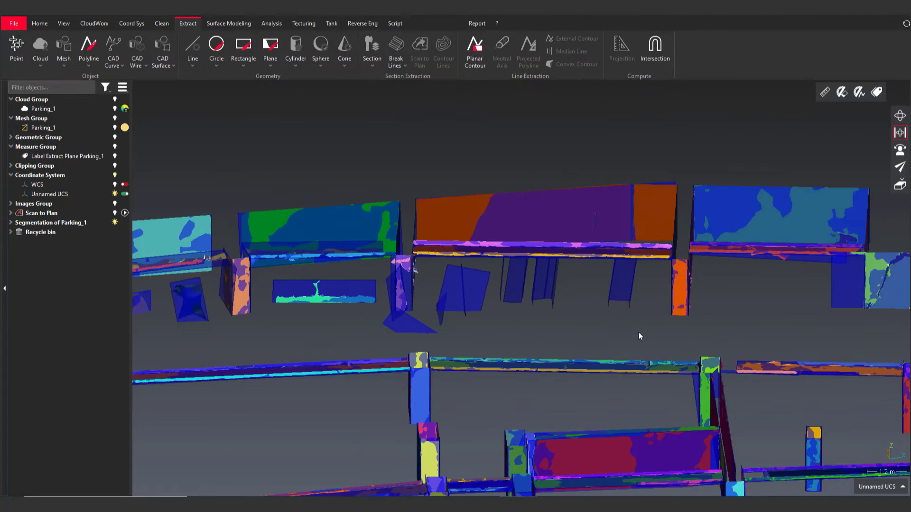
drag(638, 337, 429, 283)
key(Delete)
scroll(457, 304, down, 1)
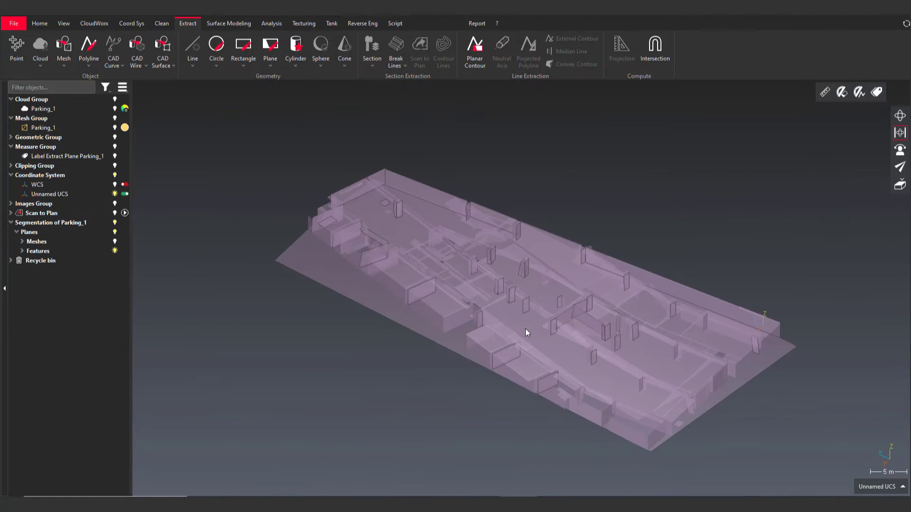
Step: Convert the selected planes to meshes from geometry, using evenly spaced points with an average distance of 0.02654
click(64, 66)
click(82, 94)
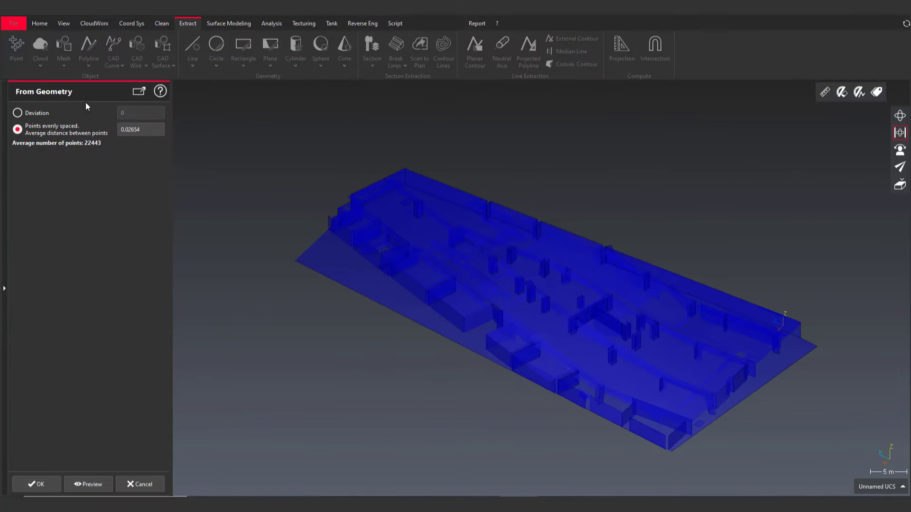
click(89, 485)
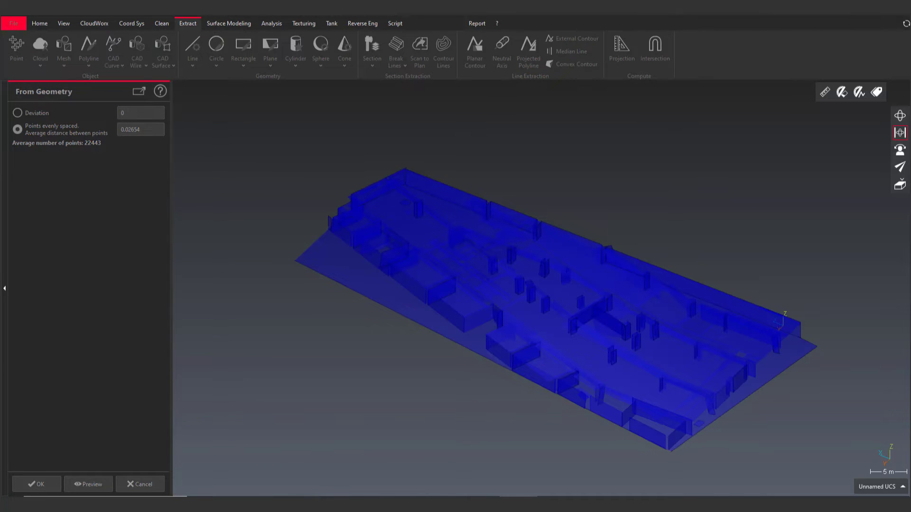
click(36, 485)
Step: Examine the simplified parking meshes from the side and from inside in perspective
scroll(573, 337, up, 5)
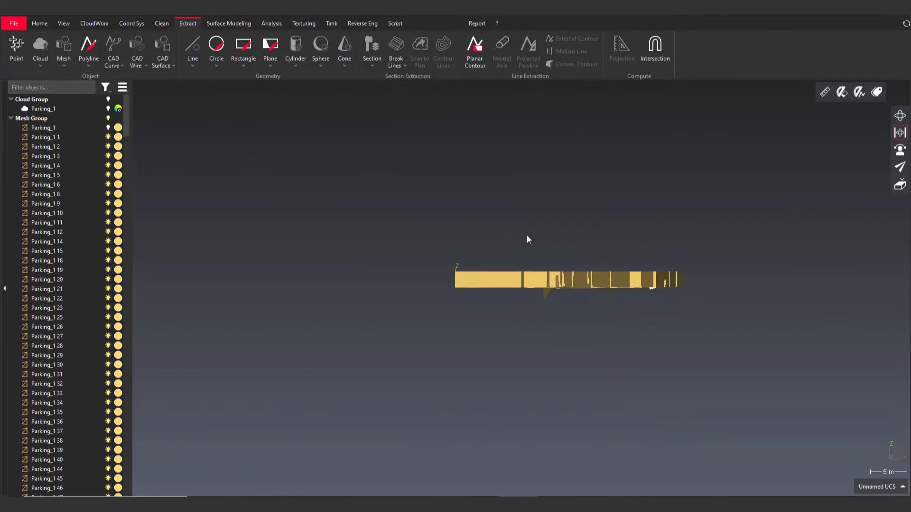
drag(526, 234, 351, 281)
scroll(423, 280, up, 4)
click(899, 117)
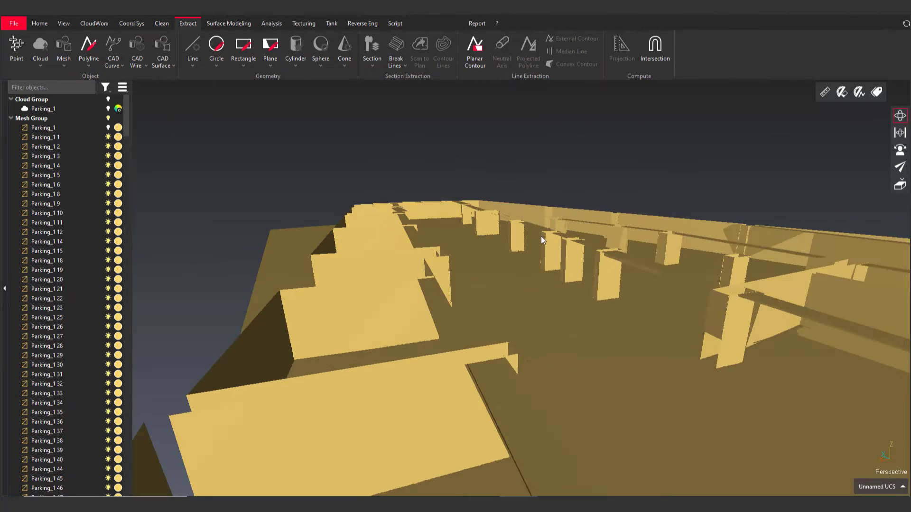
drag(541, 237, 444, 269)
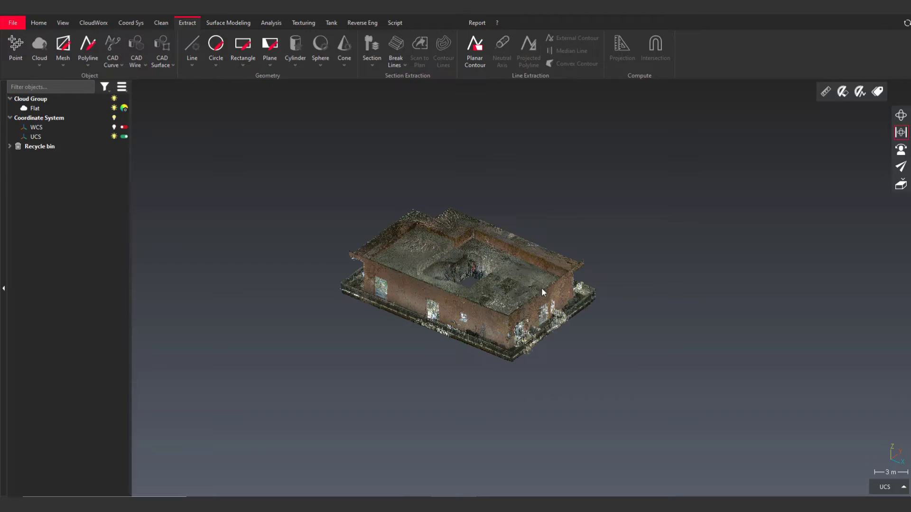
Step: Start Scan to Plan on the Flat point cloud
drag(542, 287, 511, 316)
scroll(509, 316, up, 3)
scroll(508, 316, up, 1)
middle_drag(512, 317, 533, 305)
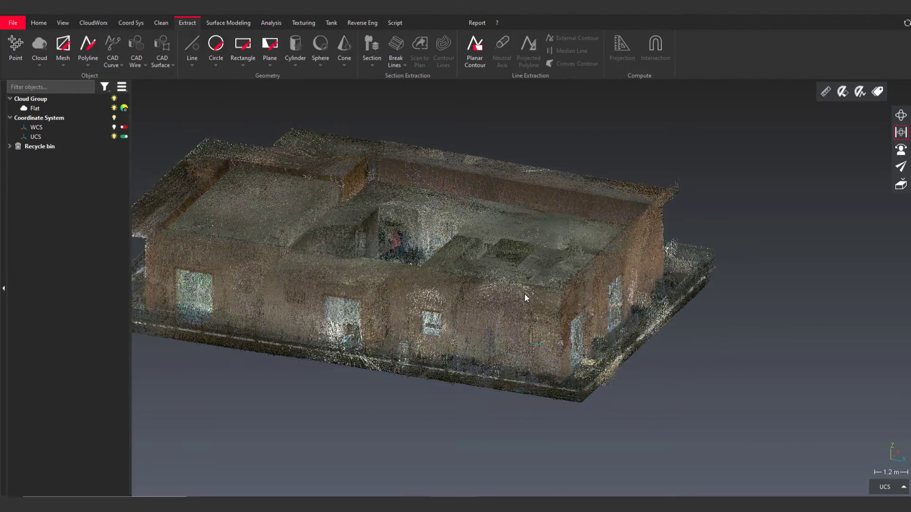
click(525, 293)
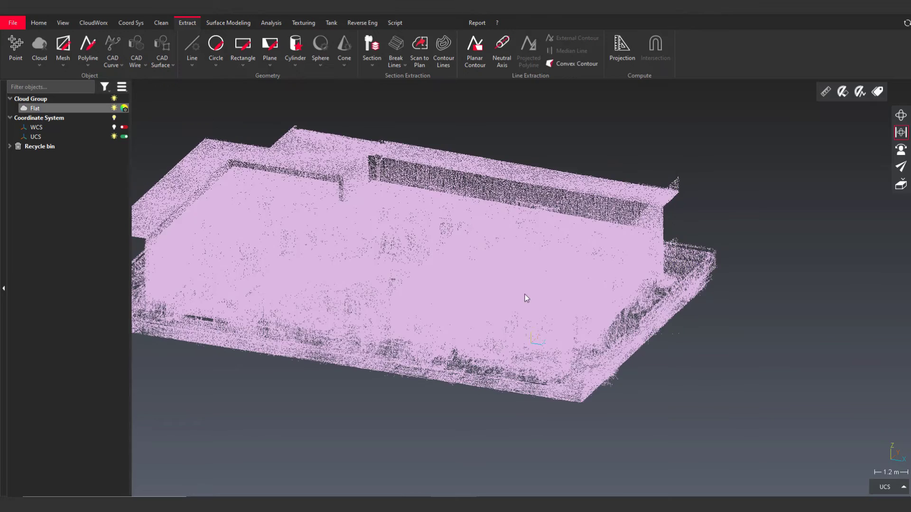
click(419, 67)
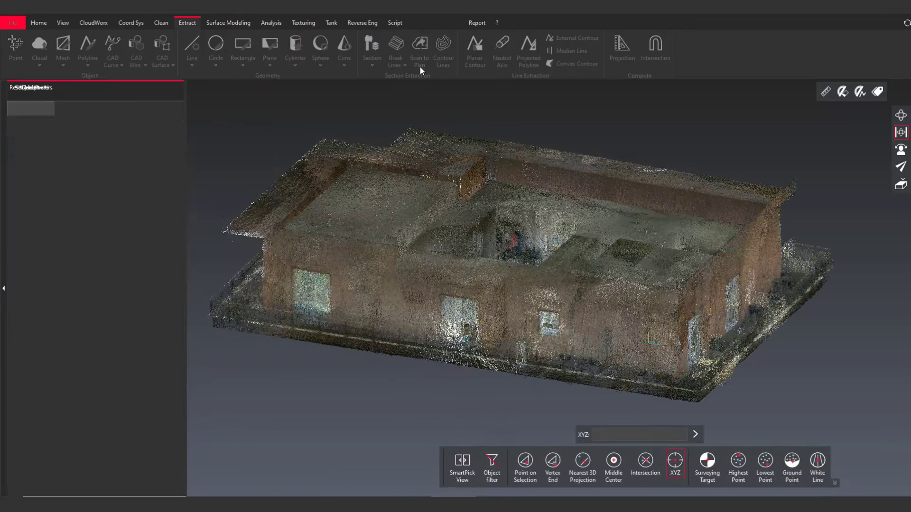
Step: Create a 20 cm thick quick slice along Z through the apartment walls with a 1 mm resampling step
click(101, 226)
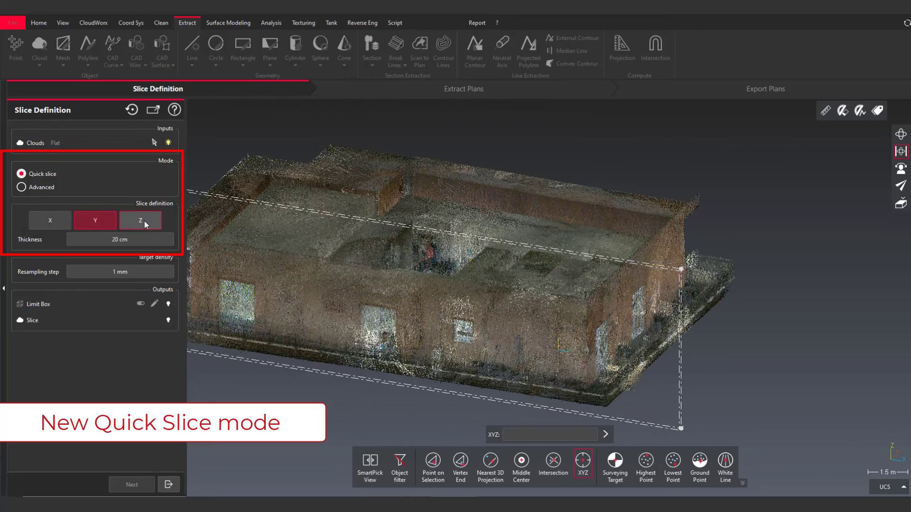
click(141, 221)
scroll(626, 305, up, 4)
scroll(635, 305, down, 4)
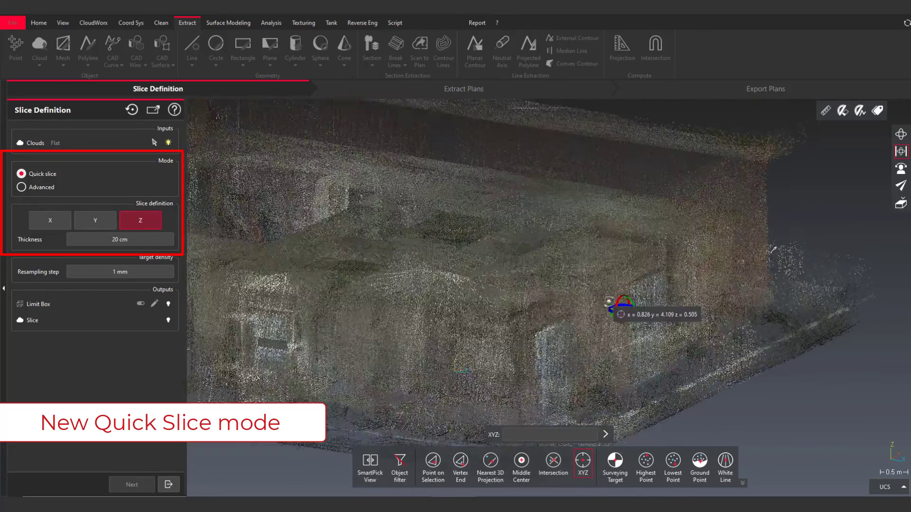
click(532, 297)
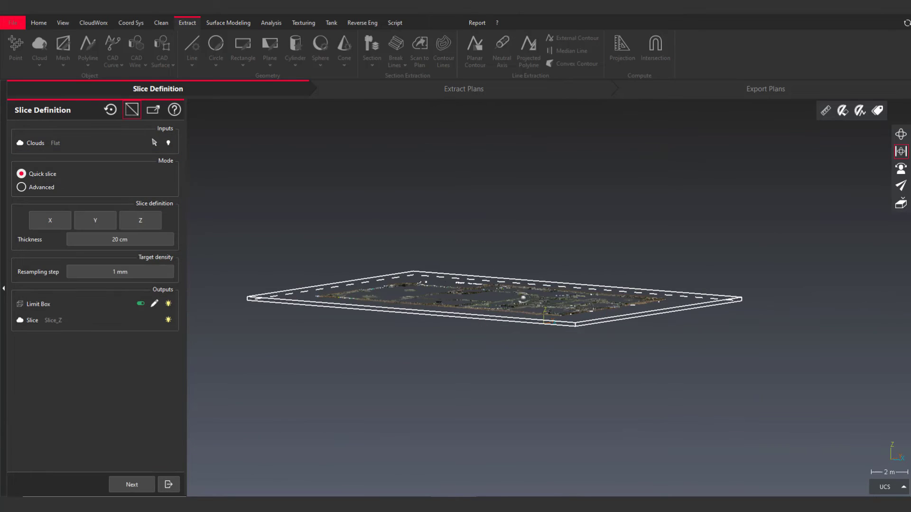
Step: Check the horizontal slice and proceed to the Extract Plans stage for Slice_Z
drag(522, 296, 557, 350)
scroll(550, 347, up, 3)
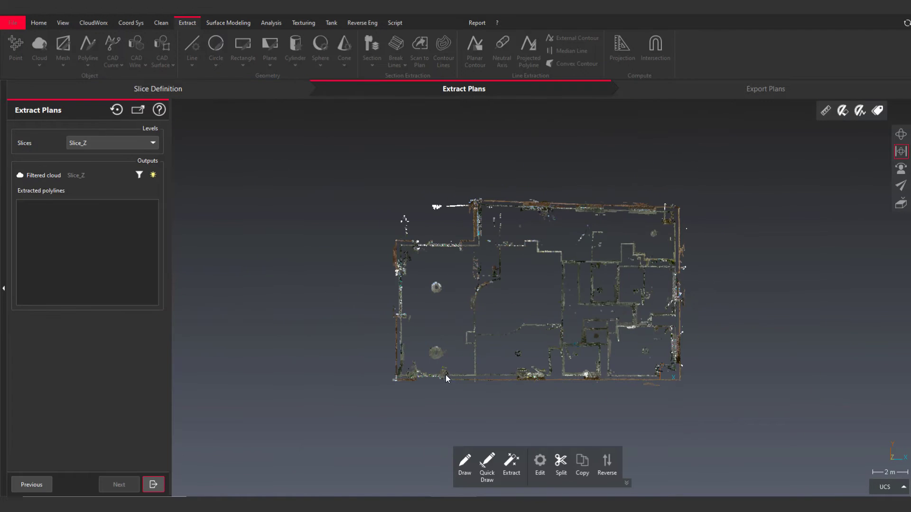
scroll(618, 346, up, 3)
scroll(596, 343, up, 2)
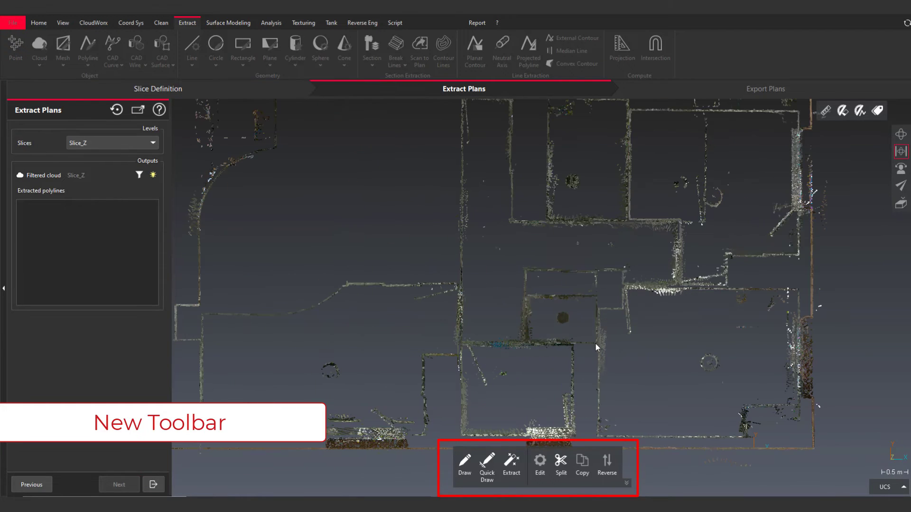
Step: Change the slice cloud's representation to a single uniform colour and show the whole floor plan
right_click(599, 389)
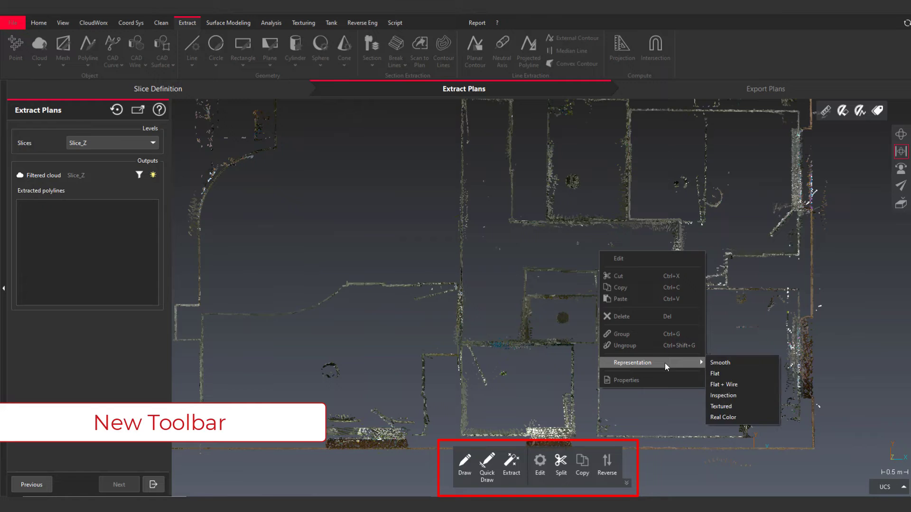
click(568, 345)
scroll(568, 345, down, 2)
scroll(514, 287, down, 3)
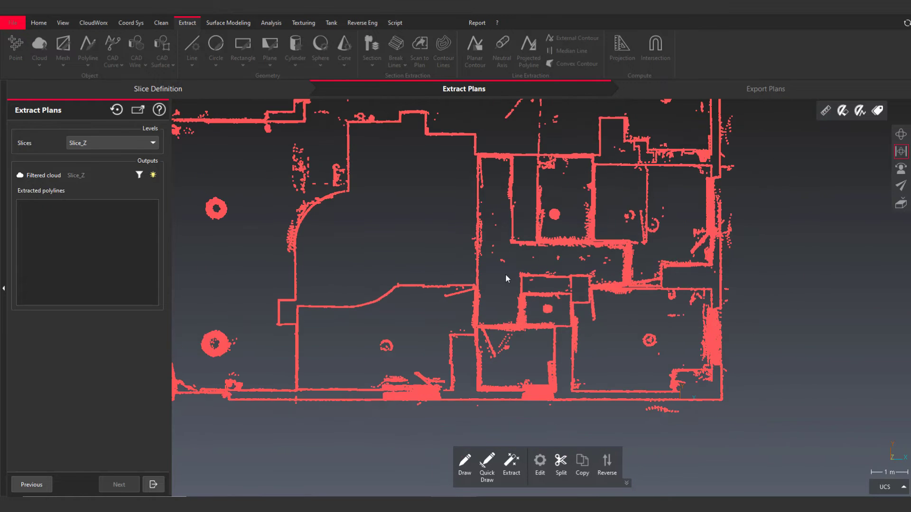
mouse_move(466, 253)
middle_down()
mouse_move(477, 314)
mouse_move(508, 298)
middle_up()
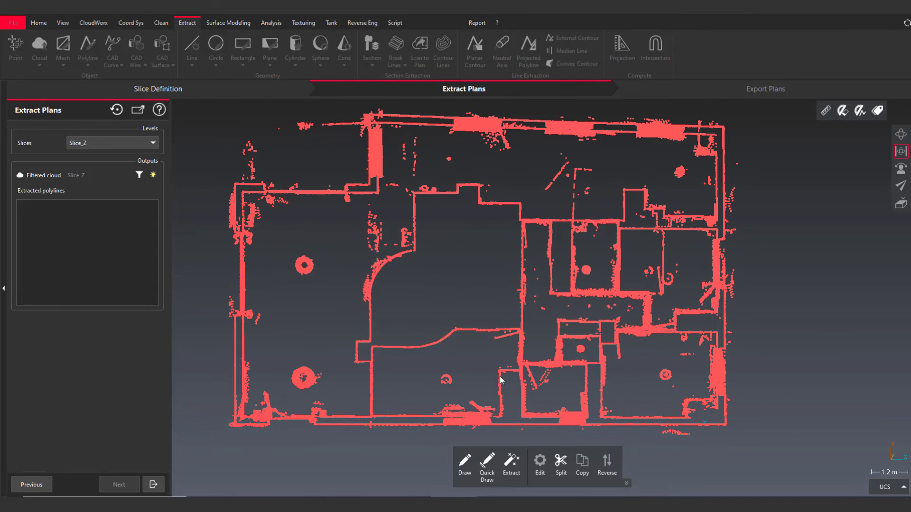
Step: Begin a Quick Draw polyline along the straight wall below the curved one, around its notch and down to the outer wall
click(485, 466)
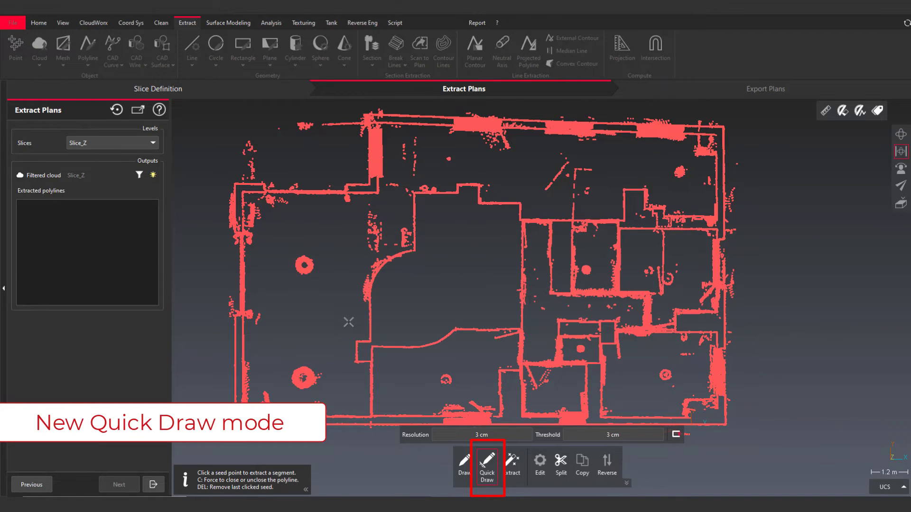
scroll(356, 329, up, 5)
click(393, 283)
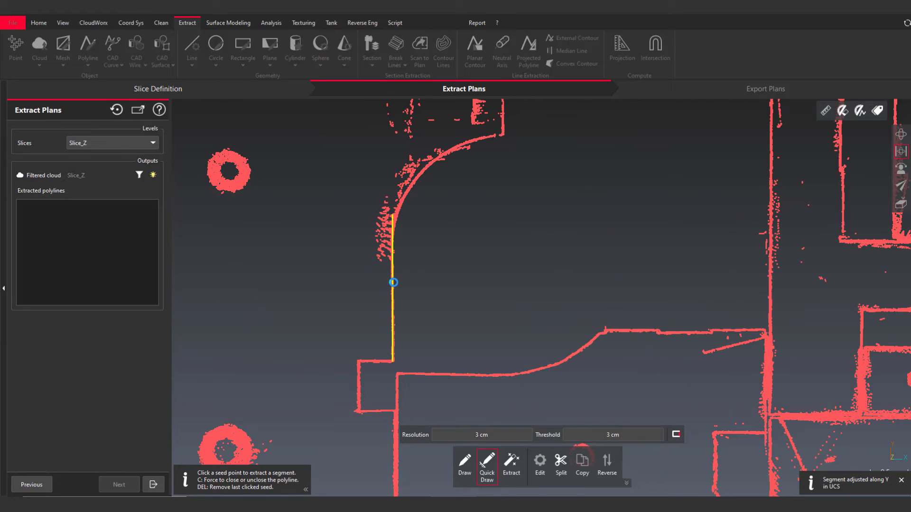
click(376, 361)
click(360, 385)
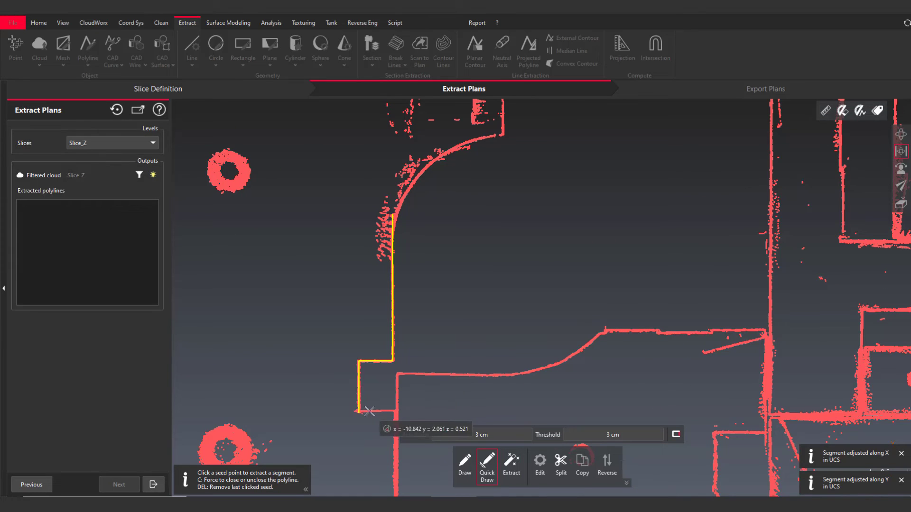
scroll(375, 418, up, 8)
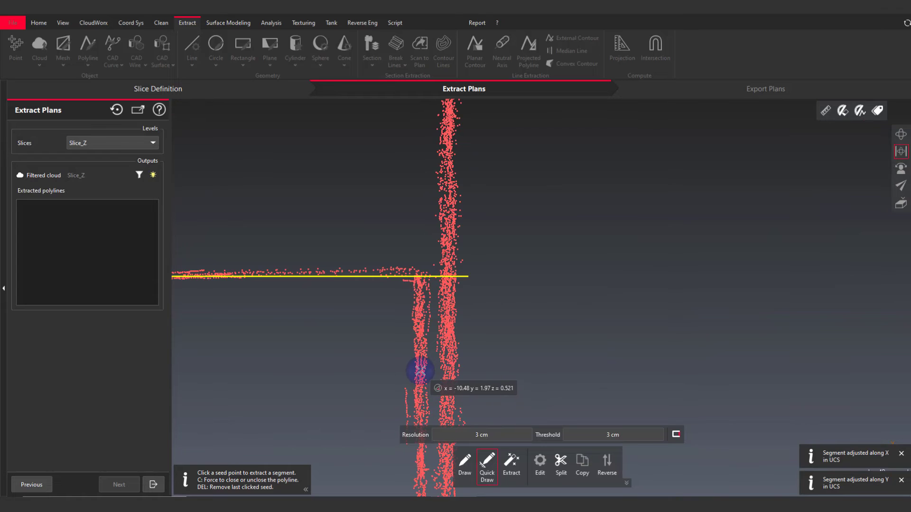
click(420, 370)
scroll(427, 337, down, 6)
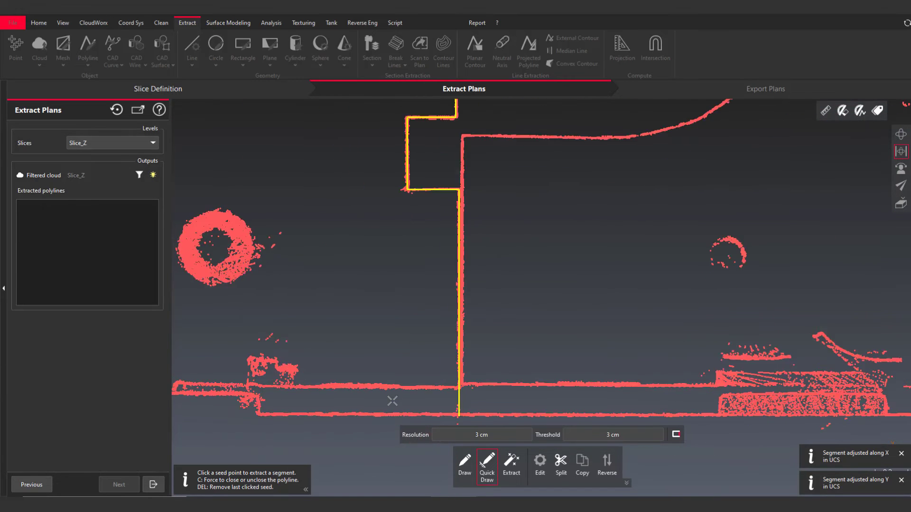
Step: Extend the polyline along the lower, left and upper walls of the left room, plus the short wall rising from its corner
scroll(427, 386, up, 5)
click(602, 372)
scroll(518, 340, down, 6)
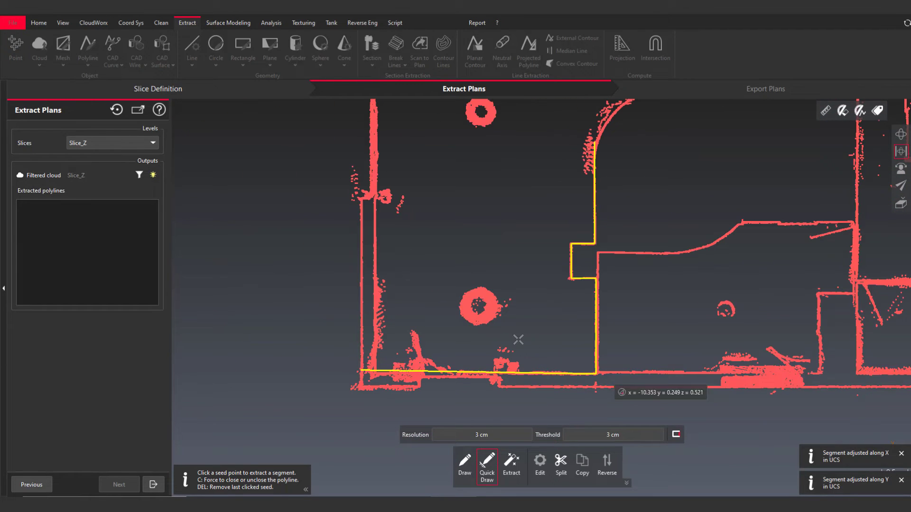
click(375, 252)
scroll(406, 210, down, 5)
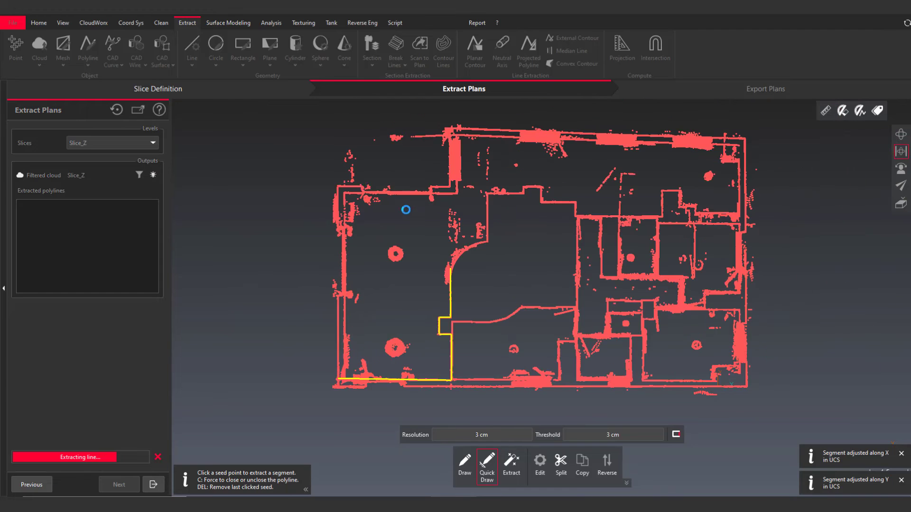
click(357, 193)
click(457, 186)
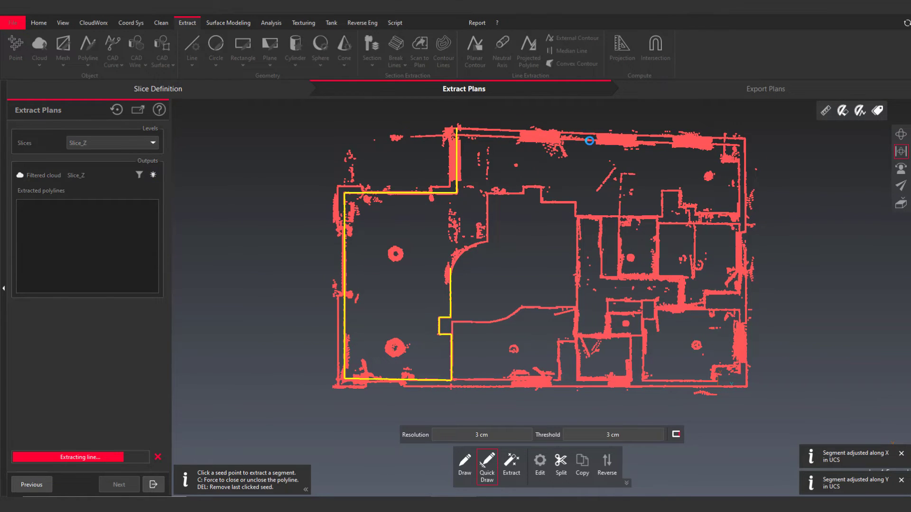
Step: Extend the polyline along the long upper wall and down the inner wall at the plan's right side
scroll(590, 140, up, 3)
scroll(599, 142, down, 3)
scroll(726, 163, up, 2)
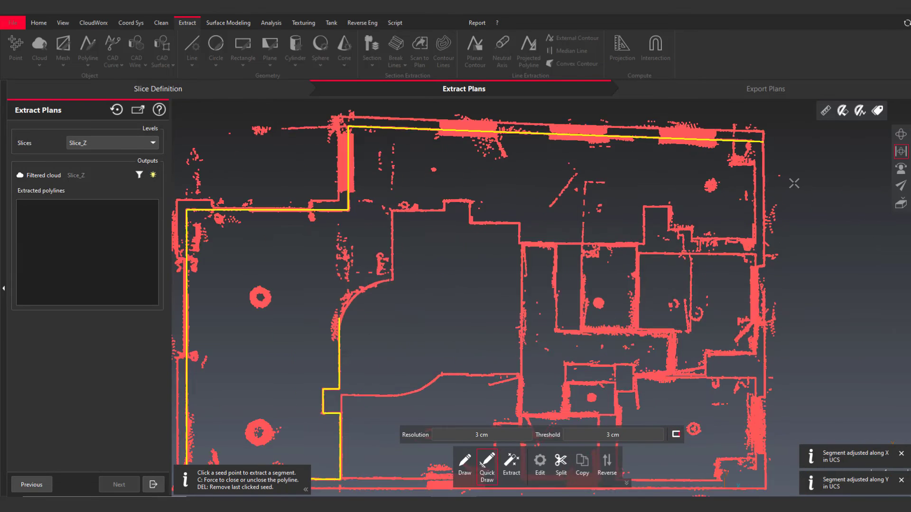
scroll(759, 187, up, 5)
click(748, 188)
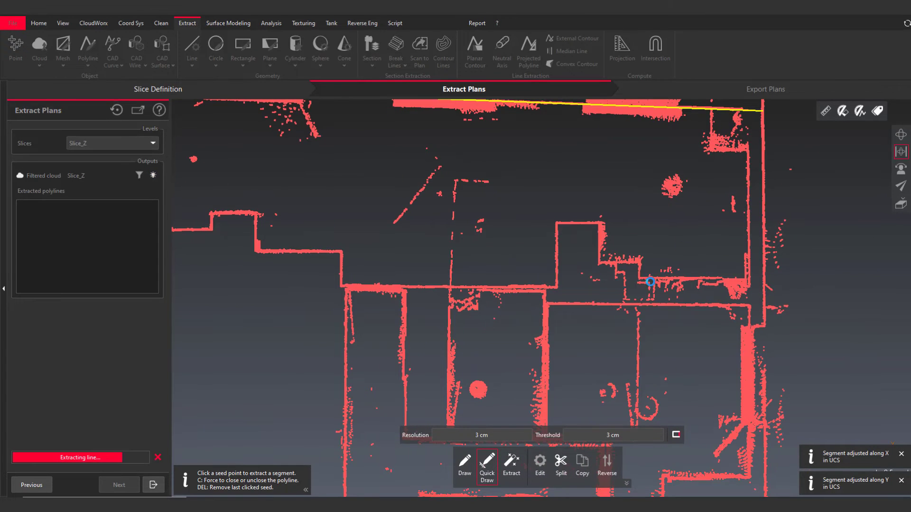
Step: Extend the polyline along the lower wall of the upper right room and up its stepped corners
scroll(636, 266, up, 3)
click(637, 267)
scroll(608, 271, up, 2)
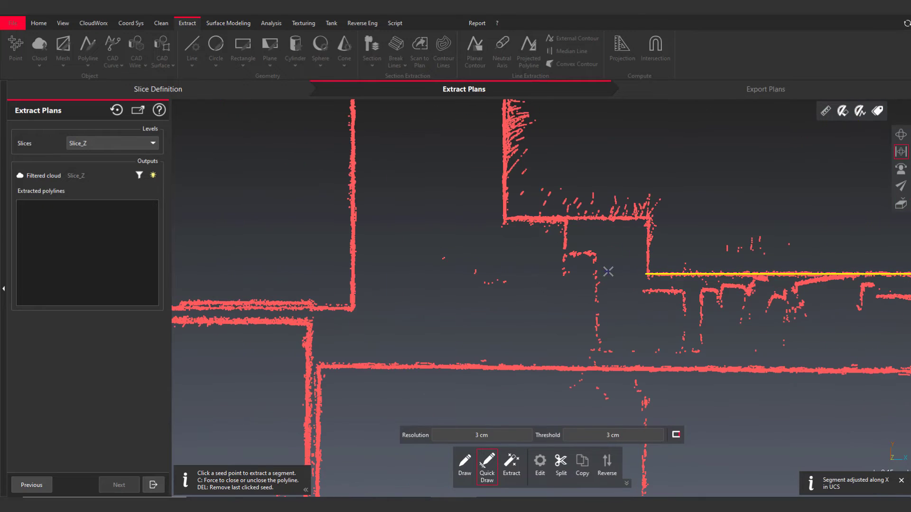
click(649, 258)
click(597, 220)
click(504, 188)
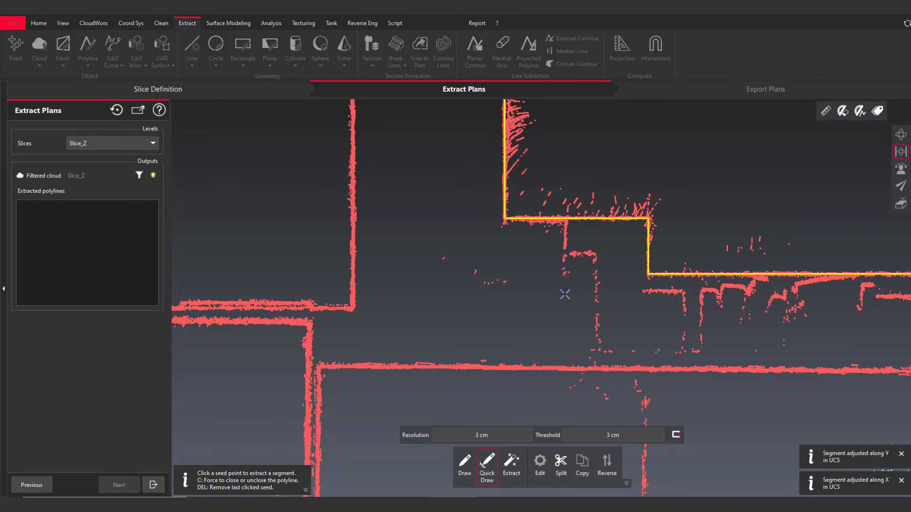
Step: Extend the polyline around the raised wall block, along the long middle wall and up the short step at its left end
scroll(515, 226, down, 4)
click(516, 222)
click(494, 258)
click(370, 299)
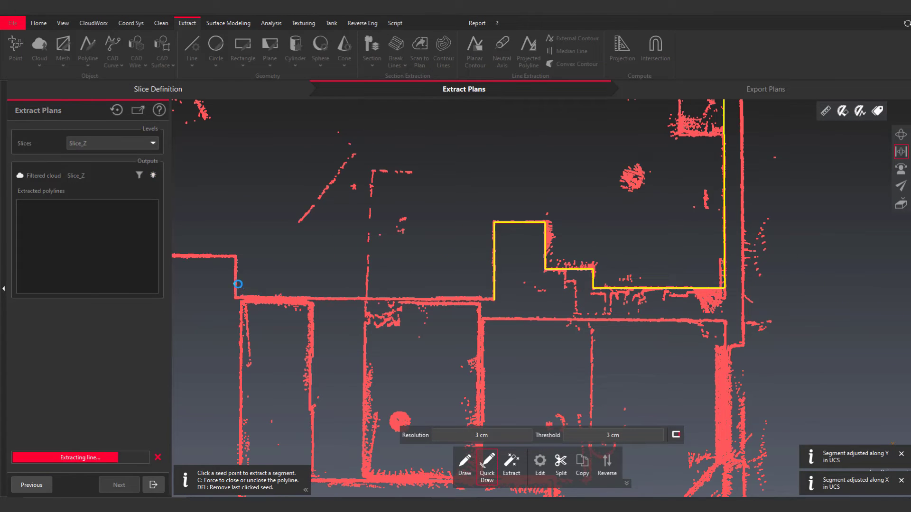
click(232, 272)
scroll(538, 258, down, 4)
scroll(564, 267, up, 5)
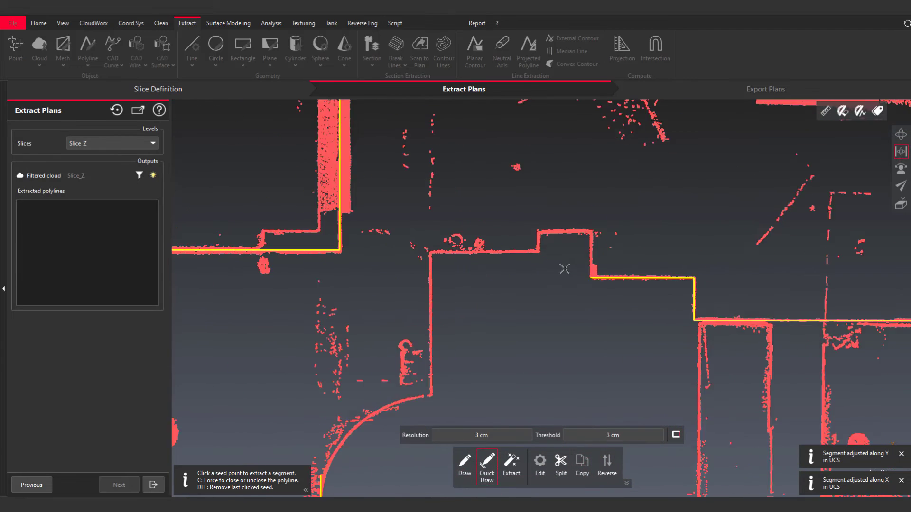
Step: Extend the polyline around the small notch and down the vertical wall to the curved wall, and finish it
click(605, 248)
click(546, 217)
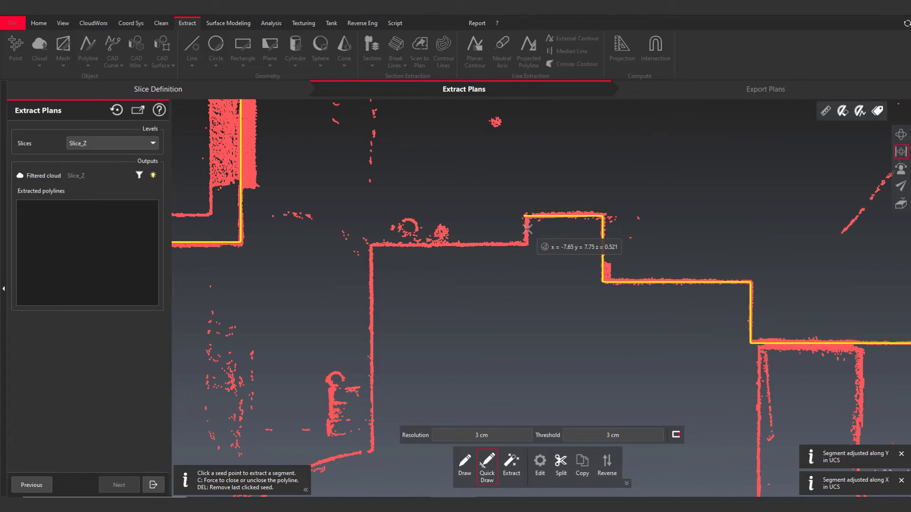
click(478, 245)
scroll(478, 245, down, 3)
scroll(410, 330, up, 5)
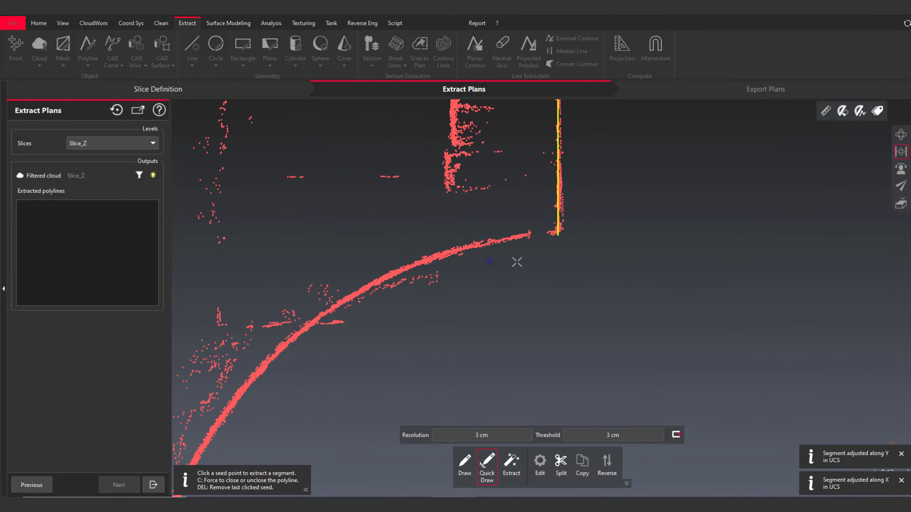
key(Return)
Step: Edit the polyline and add vertices from its open end along the upper part of the curved wall
double_click(559, 231)
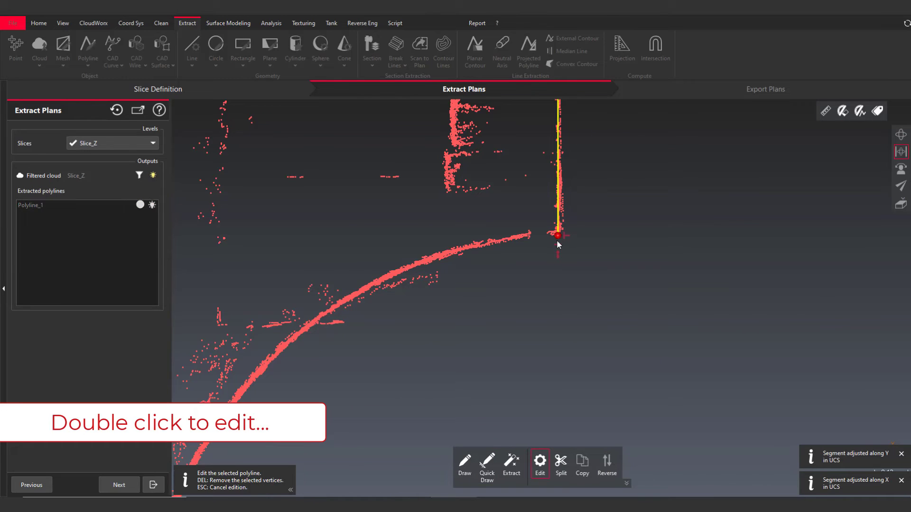
click(558, 245)
click(525, 236)
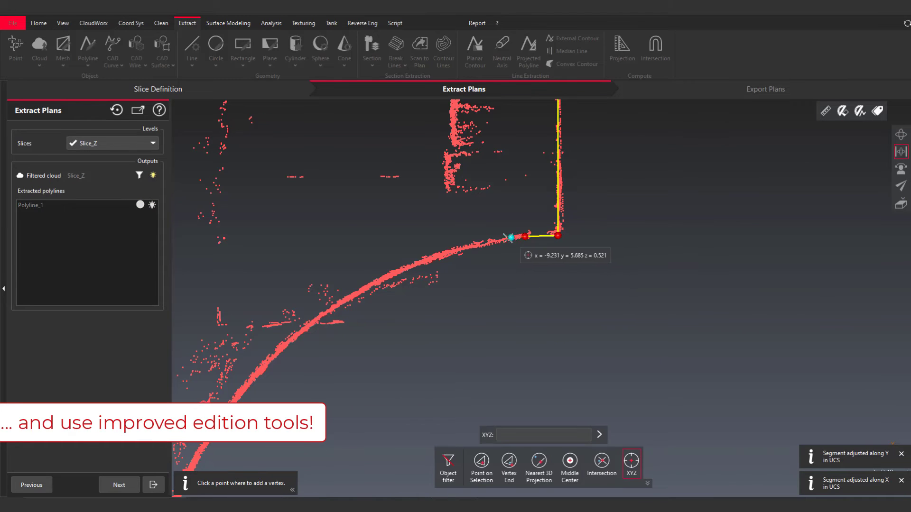
click(501, 241)
click(482, 244)
click(446, 255)
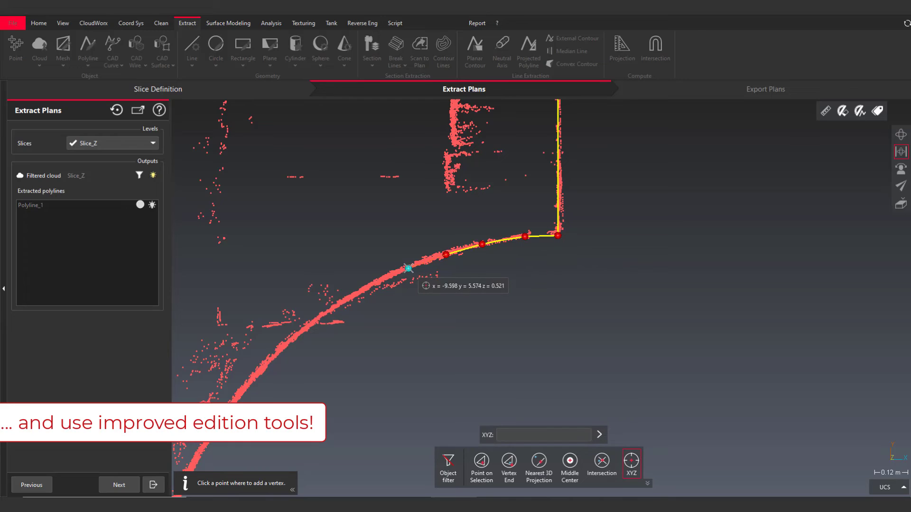
click(408, 268)
click(374, 284)
scroll(379, 280, down, 3)
scroll(358, 299, up, 3)
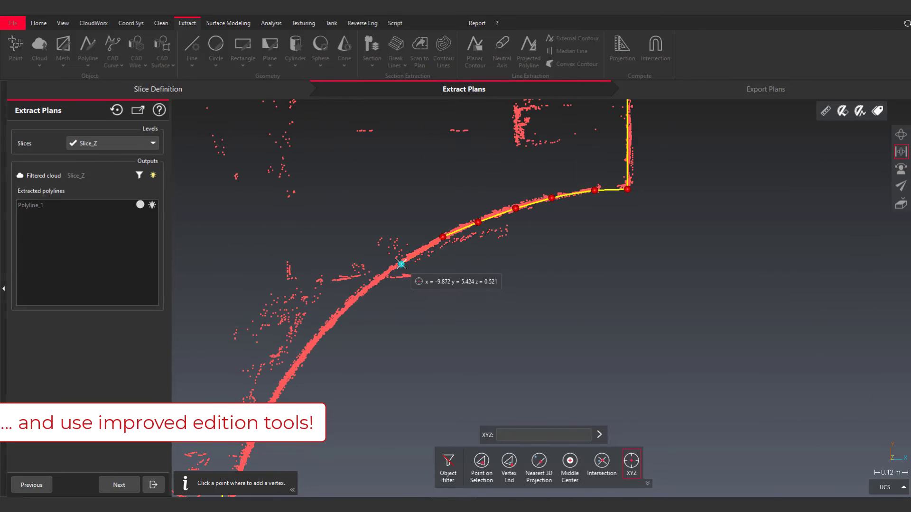
Step: Add further vertices down the lower part of the curved wall to near the straight wall's upper end
click(370, 285)
click(340, 312)
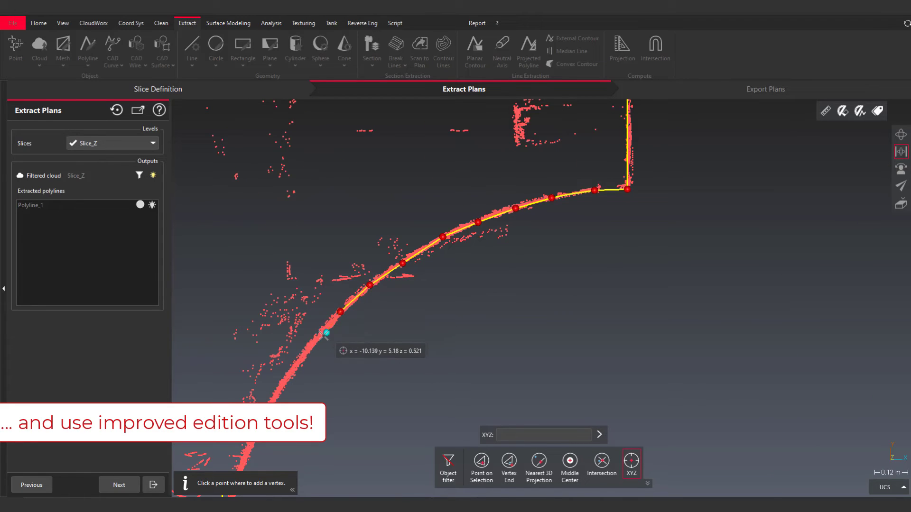
click(313, 344)
click(293, 373)
middle_drag(305, 372, 482, 280)
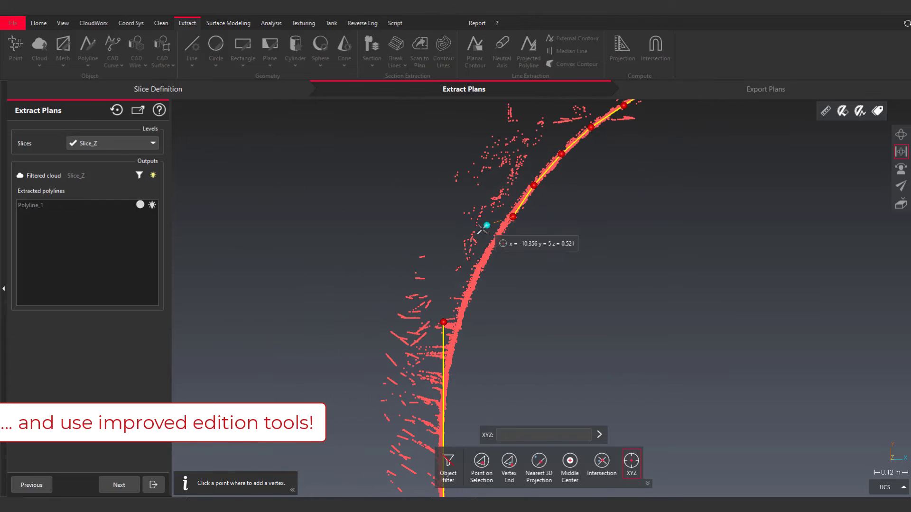
click(456, 326)
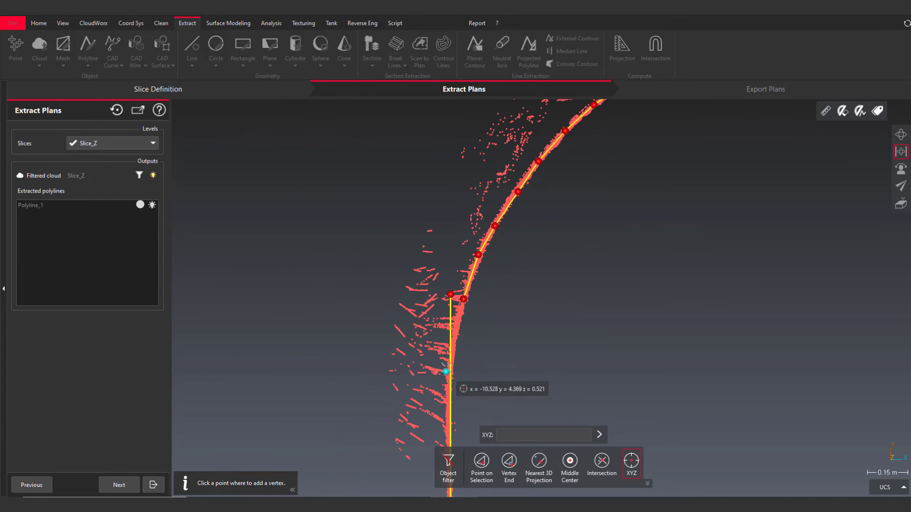
key(Escape)
Step: Join the end of the curve to the straight wall's end in Junction mode and finish editing the polyline
scroll(469, 302, up, 5)
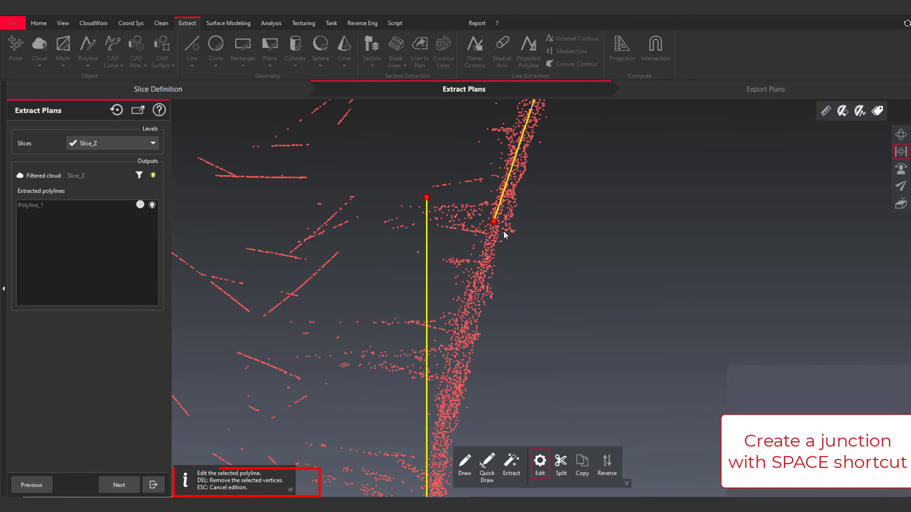
click(490, 229)
key(space)
scroll(459, 285, down, 6)
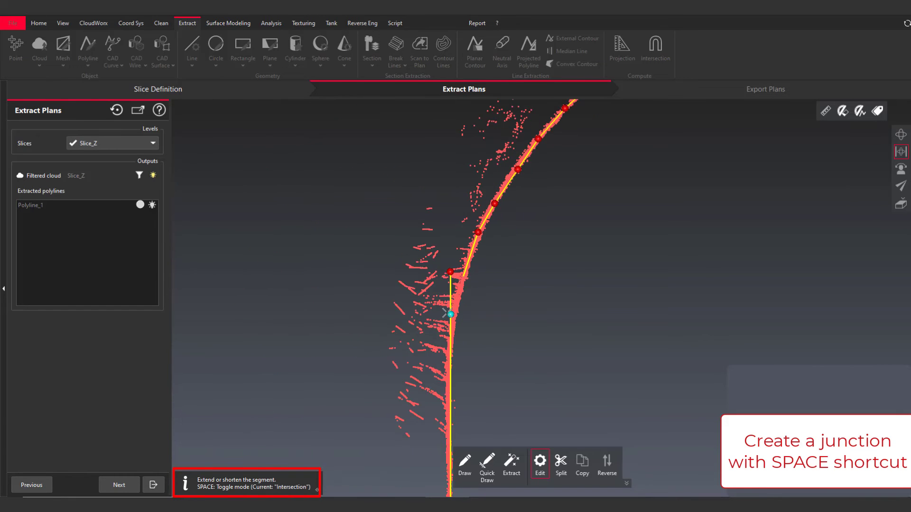
key(space)
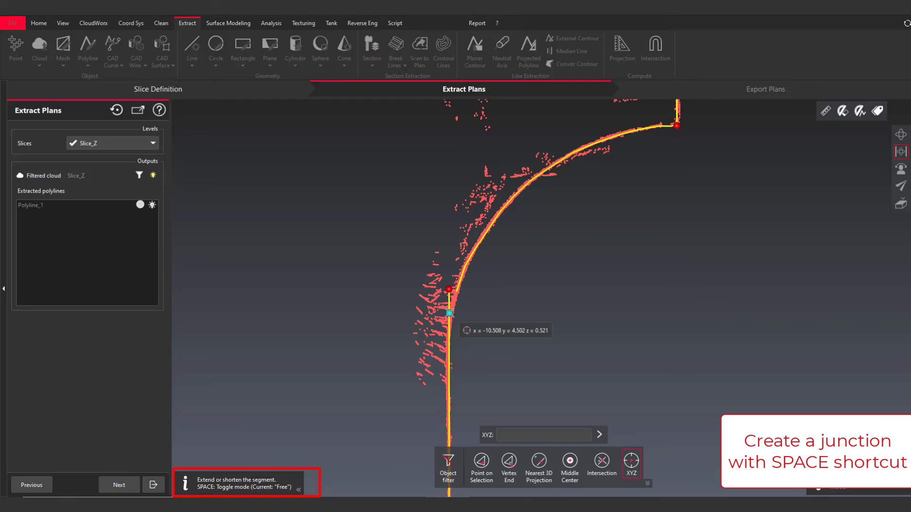
scroll(450, 313, up, 3)
click(449, 315)
scroll(442, 323, down, 7)
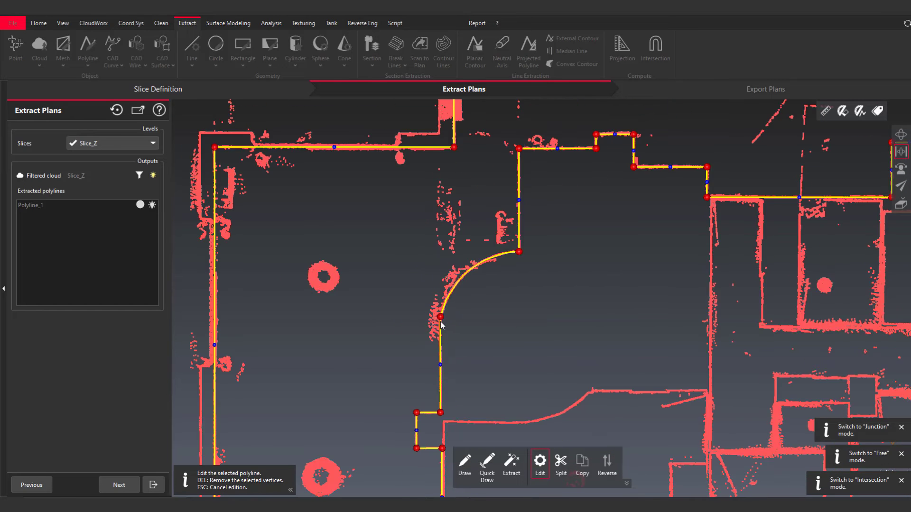
key(Escape)
Step: Begin a new Quick Draw polyline along the corridor's long left wall, its lower wall and the inner wall rising opposite
scroll(578, 350, up, 6)
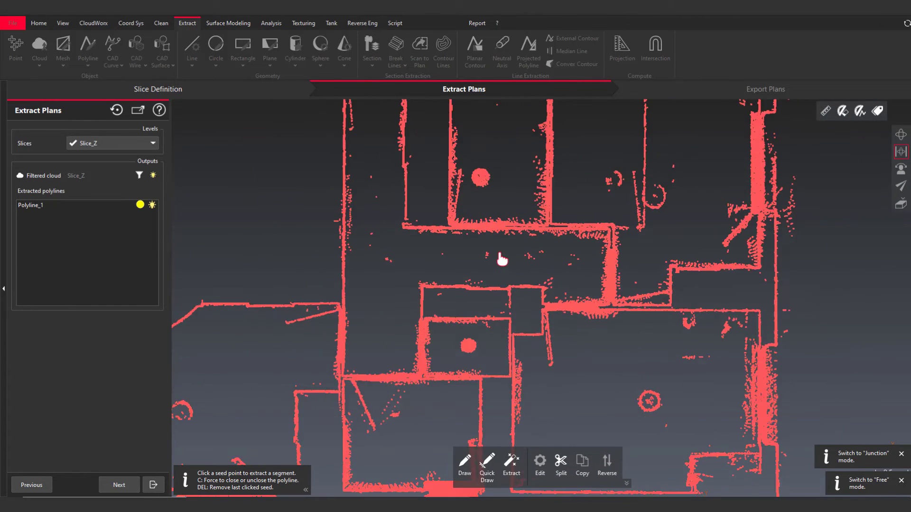
middle_drag(501, 239, 518, 258)
click(488, 463)
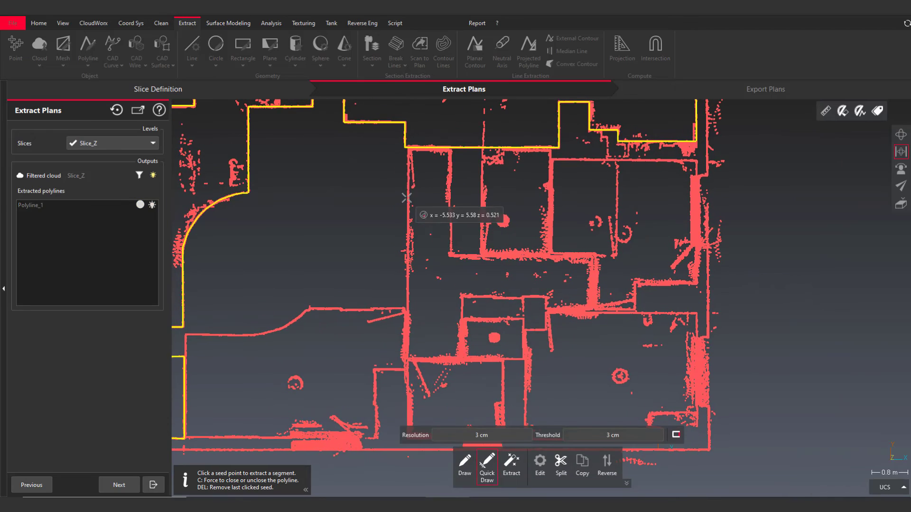
scroll(414, 343, up, 5)
click(423, 380)
scroll(424, 379, up, 3)
click(444, 398)
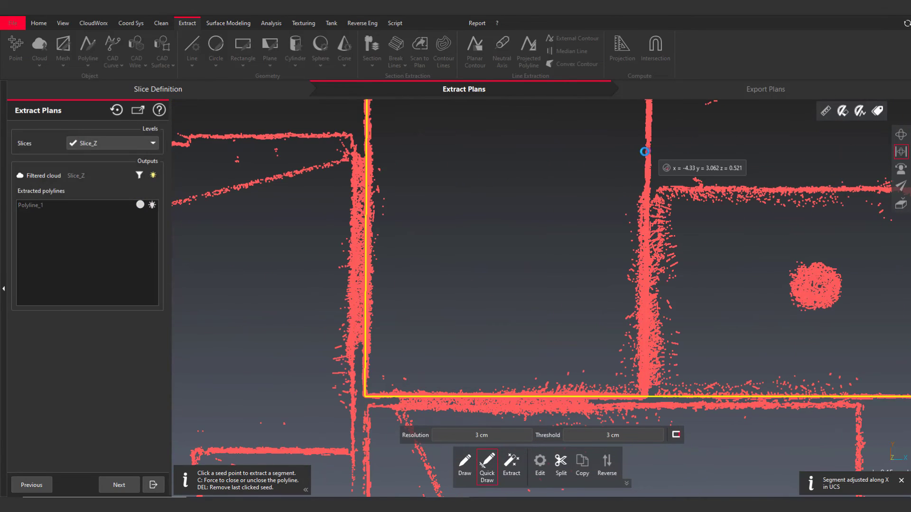
click(645, 151)
middle_drag(645, 150, 504, 294)
Step: Extend the corridor polyline along the wall above the small room and down the short wall at its right end
scroll(504, 293, down, 1)
click(525, 228)
middle_drag(821, 212, 681, 219)
scroll(681, 219, up, 1)
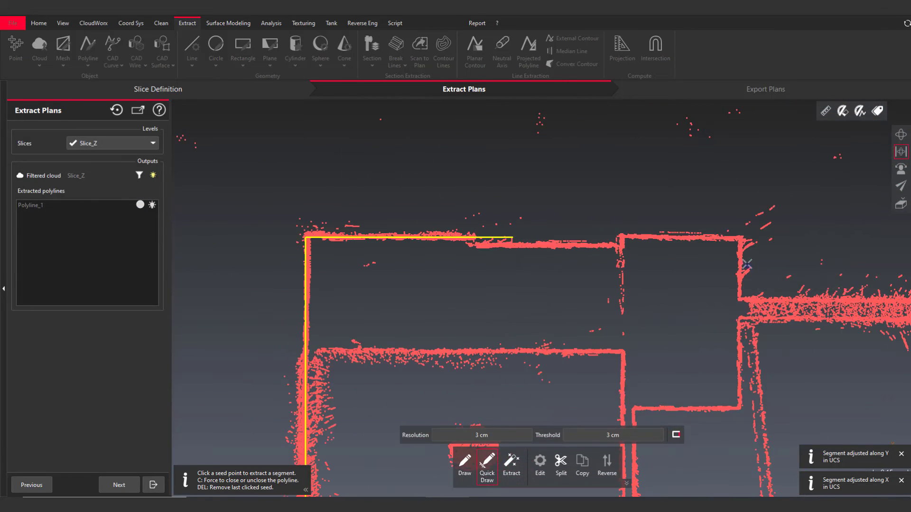
click(740, 269)
scroll(477, 277, down, 1)
middle_drag(736, 302, 512, 305)
scroll(512, 305, up, 3)
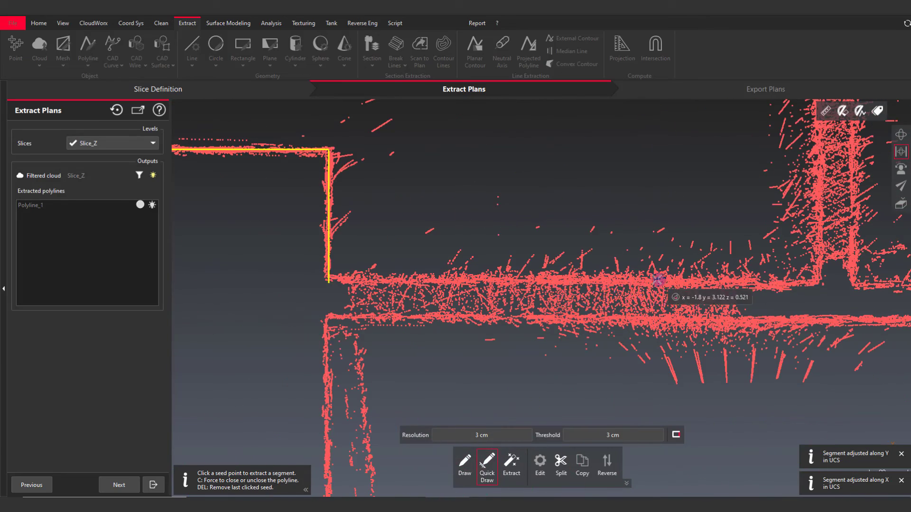
Step: Extend the corridor polyline along the lower right wall, up the right end wall and back along the upper wall
click(795, 283)
scroll(594, 307, down, 6)
click(667, 122)
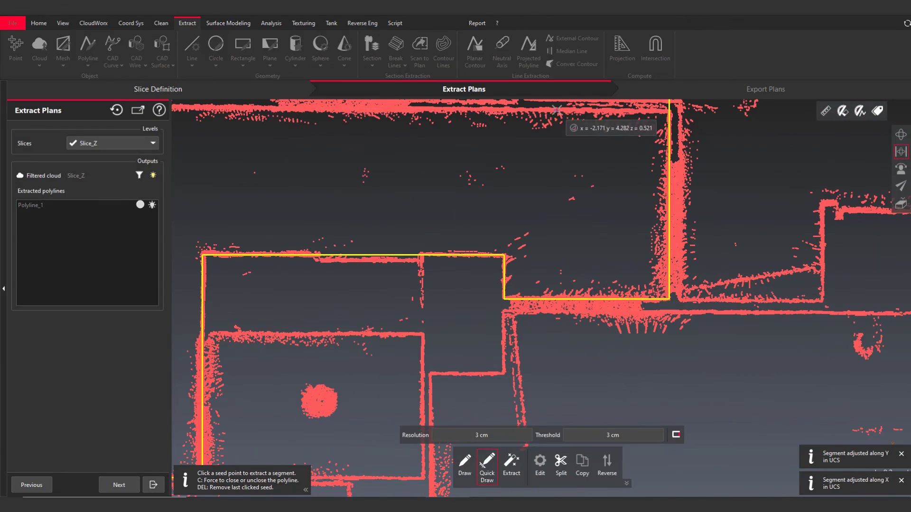
click(557, 110)
scroll(789, 164, down, 7)
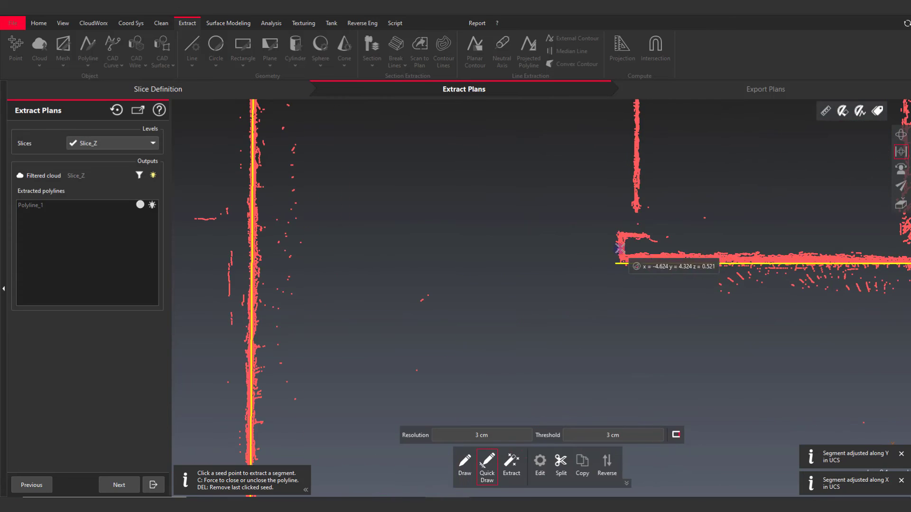
Step: Extend the corridor polyline up its inner wall and across the upper end, closing it into a room
scroll(565, 173, up, 5)
click(601, 159)
scroll(494, 154, up, 4)
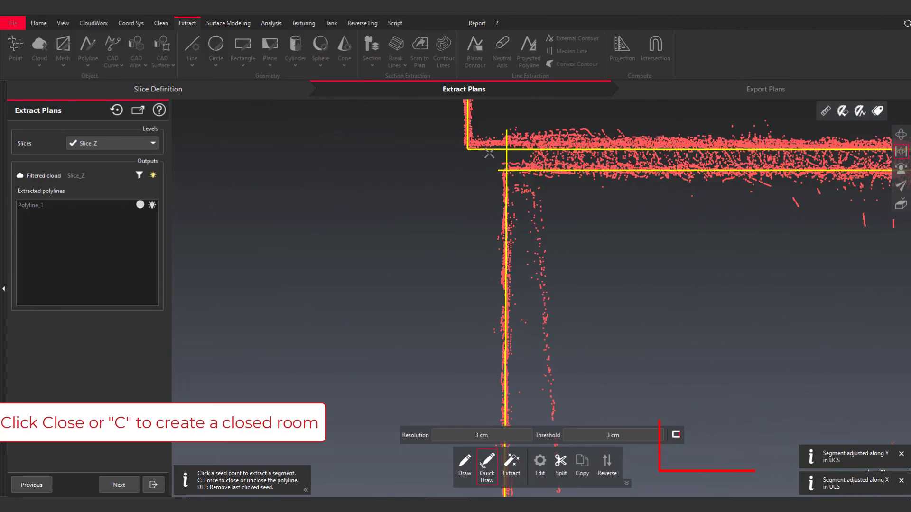
click(676, 435)
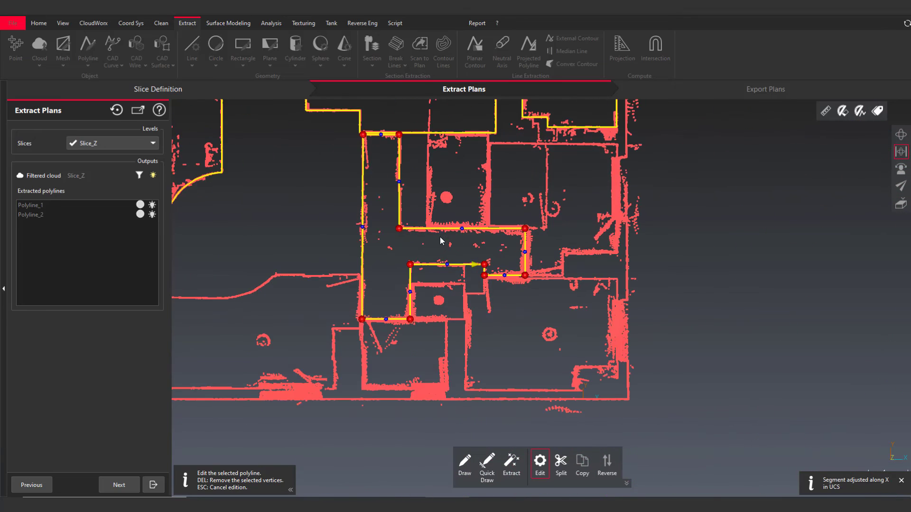
Step: Trace the apartment's outer walls with Quick Draw as a closed outline around all the rooms
scroll(460, 226, down, 2)
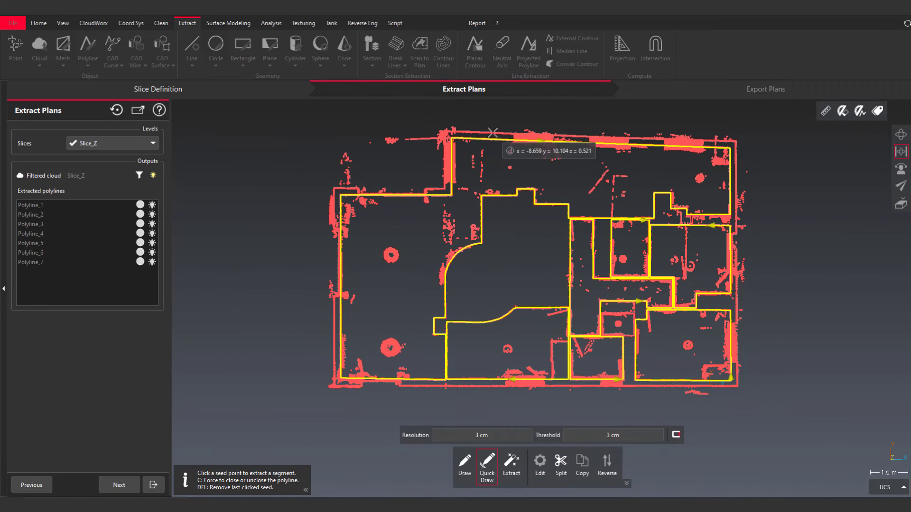
click(495, 148)
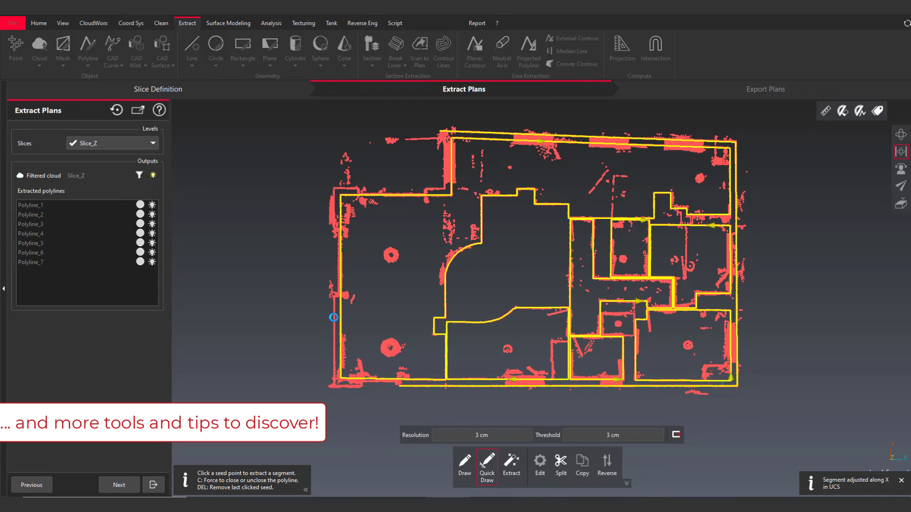
scroll(433, 190, up, 5)
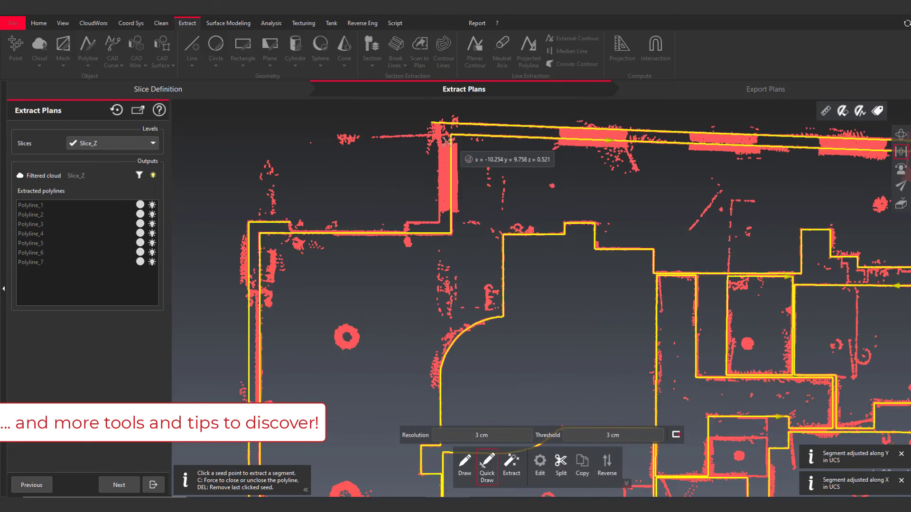
scroll(476, 193, down, 5)
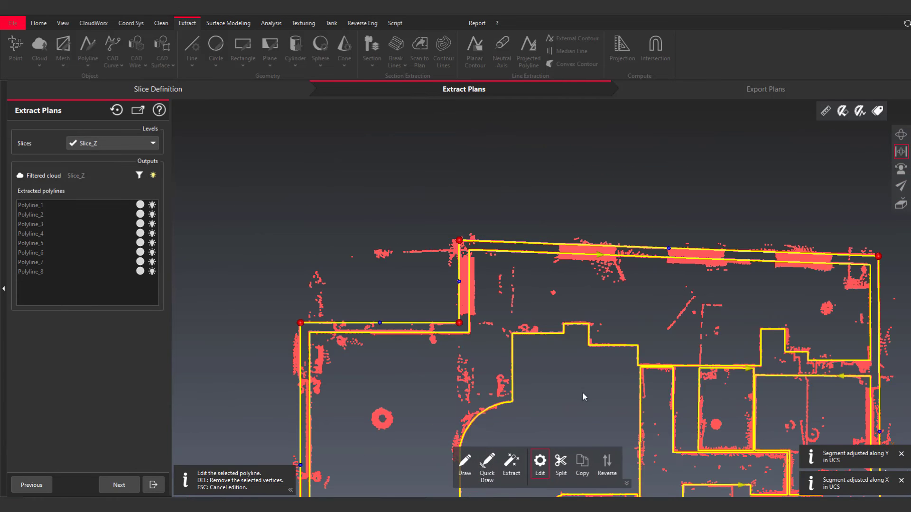
Step: Advance to the Export Plans stage and open the Send To destinations for the extracted floor plan
scroll(465, 266, down, 2)
scroll(466, 266, down, 1)
scroll(466, 267, up, 1)
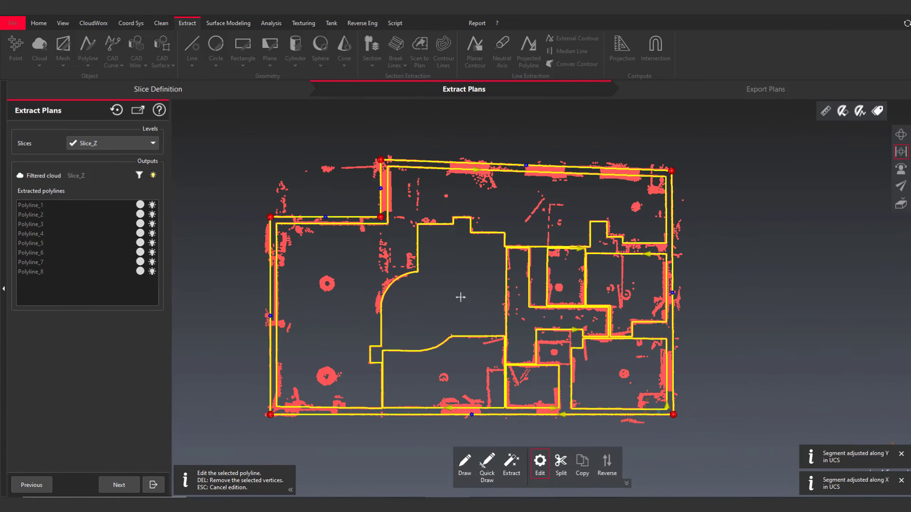
middle_drag(460, 297, 498, 298)
click(129, 484)
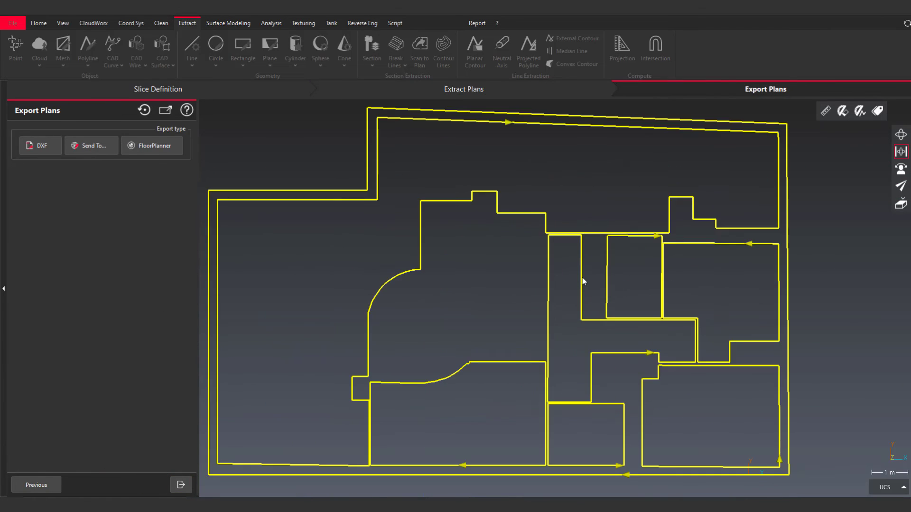
click(98, 147)
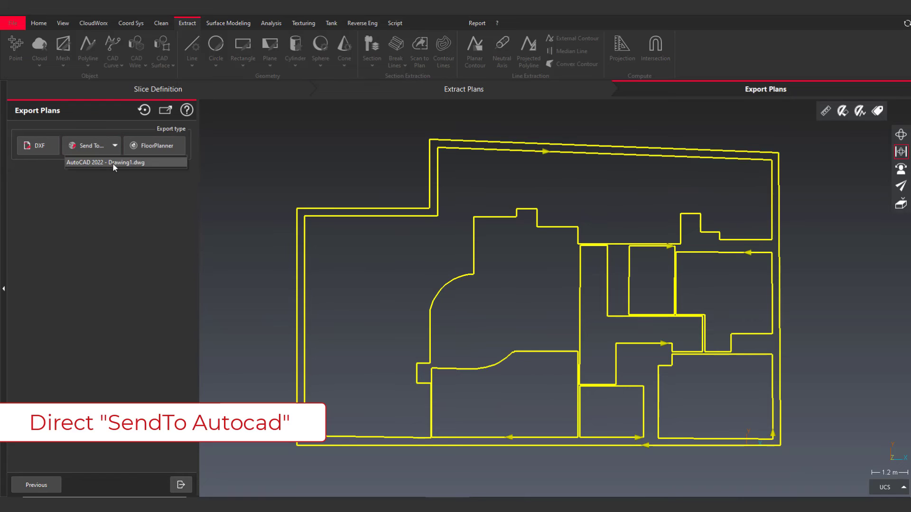